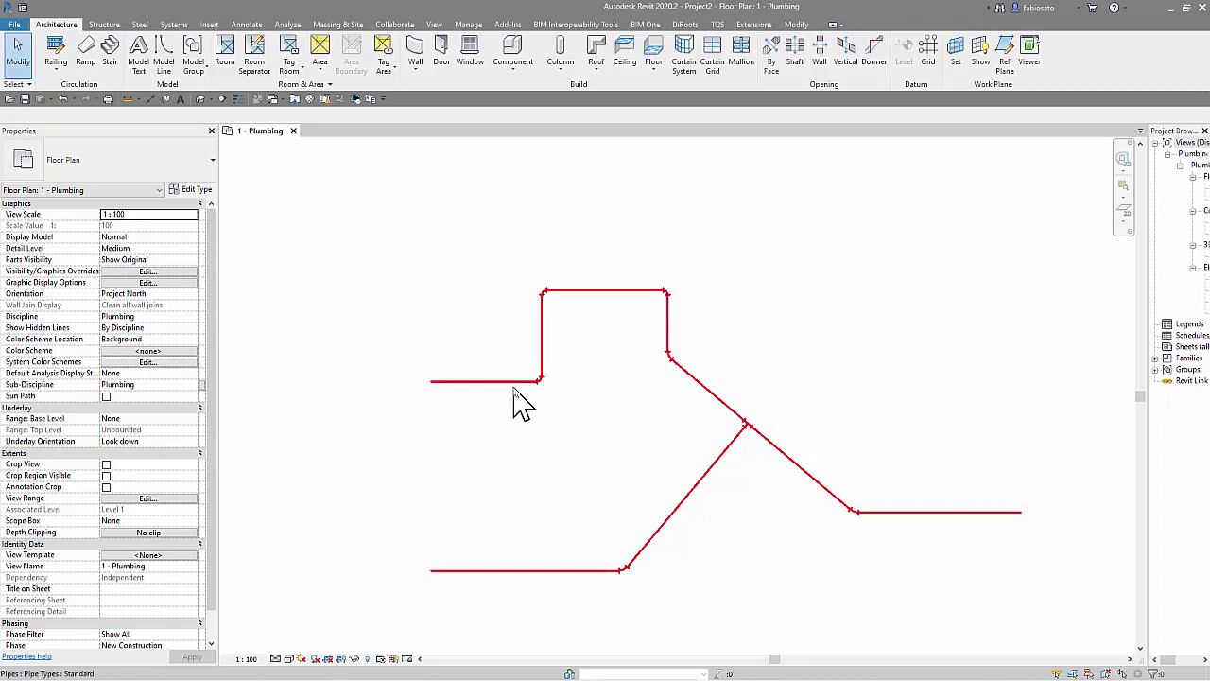
# - Select the left horizontal, upper diagonal and right diagonal pipes in turn to inspect them
pyautogui.click(451, 419)
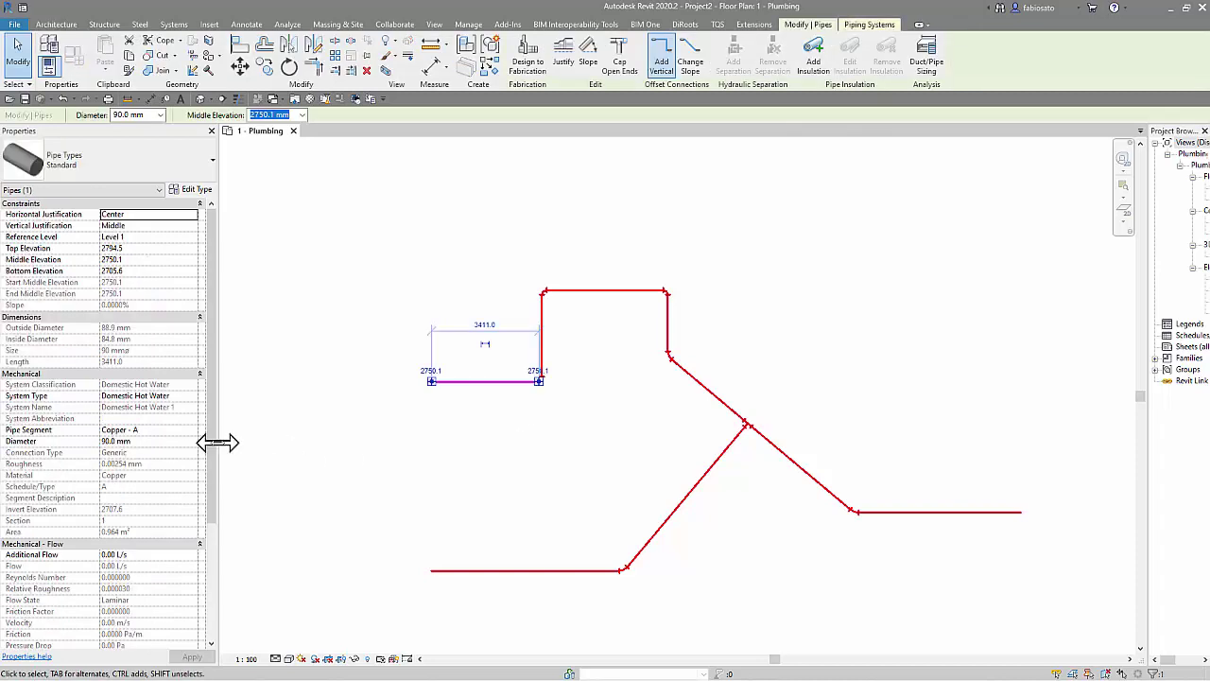
pyautogui.moveTo(212, 464); pyautogui.dragTo(214, 586)
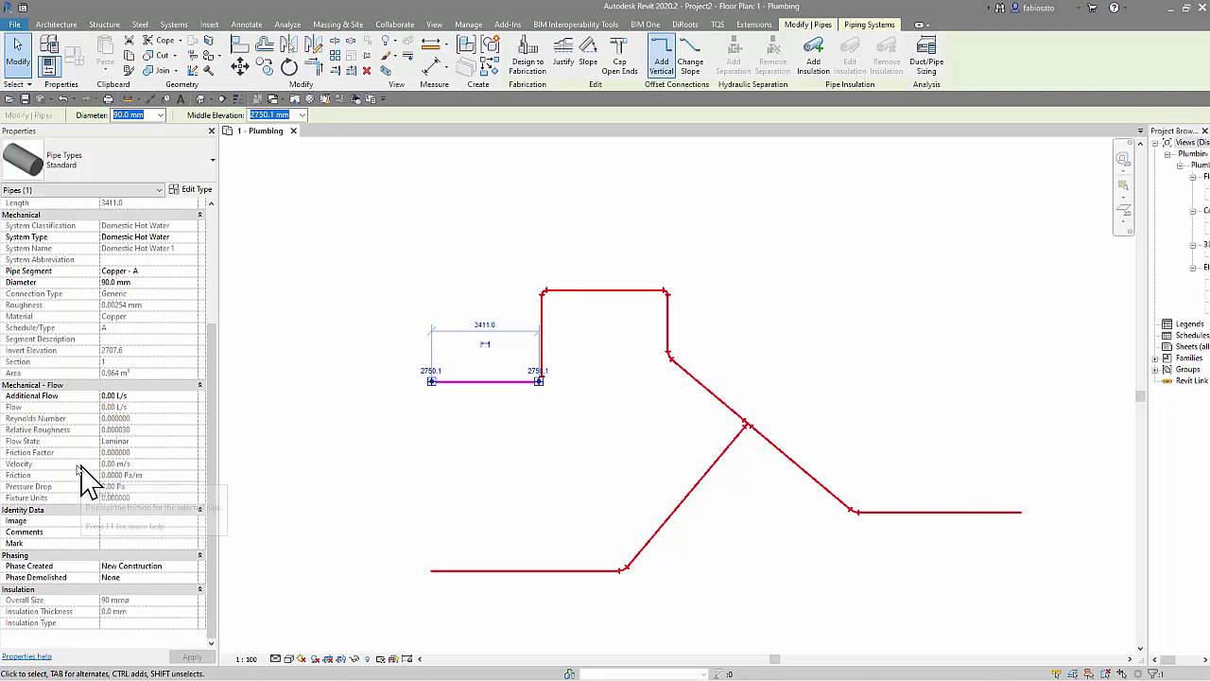
pyautogui.scroll(1, 109, 564)
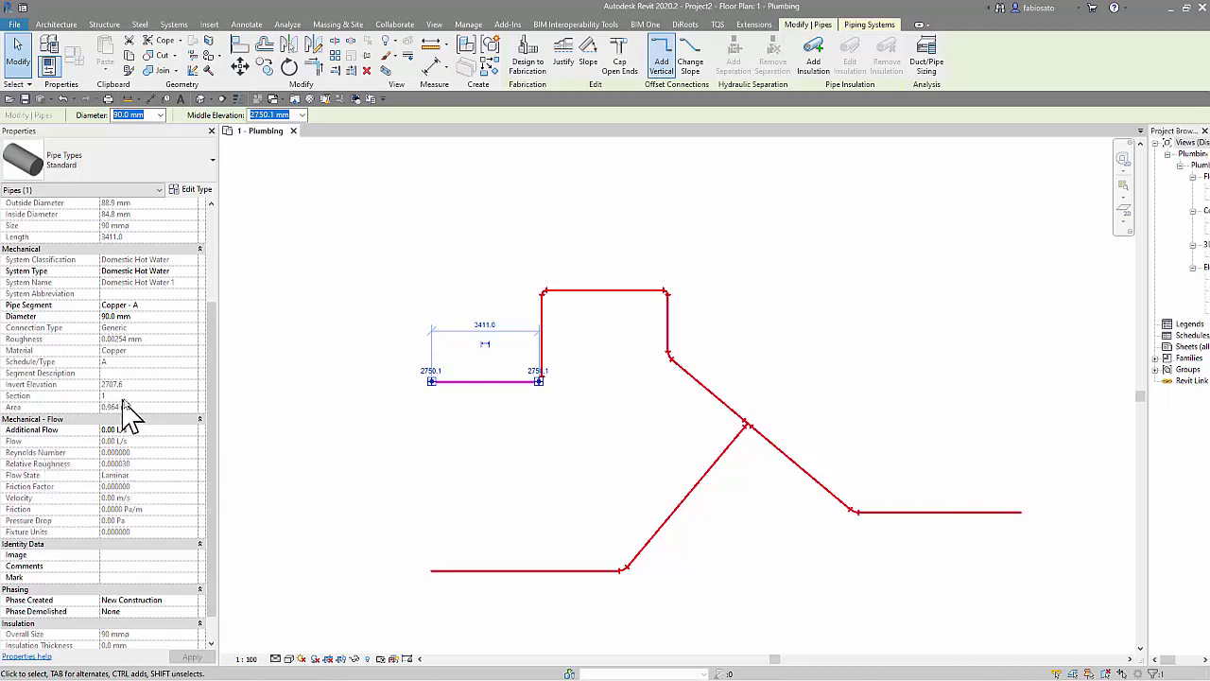
pyautogui.click(724, 414)
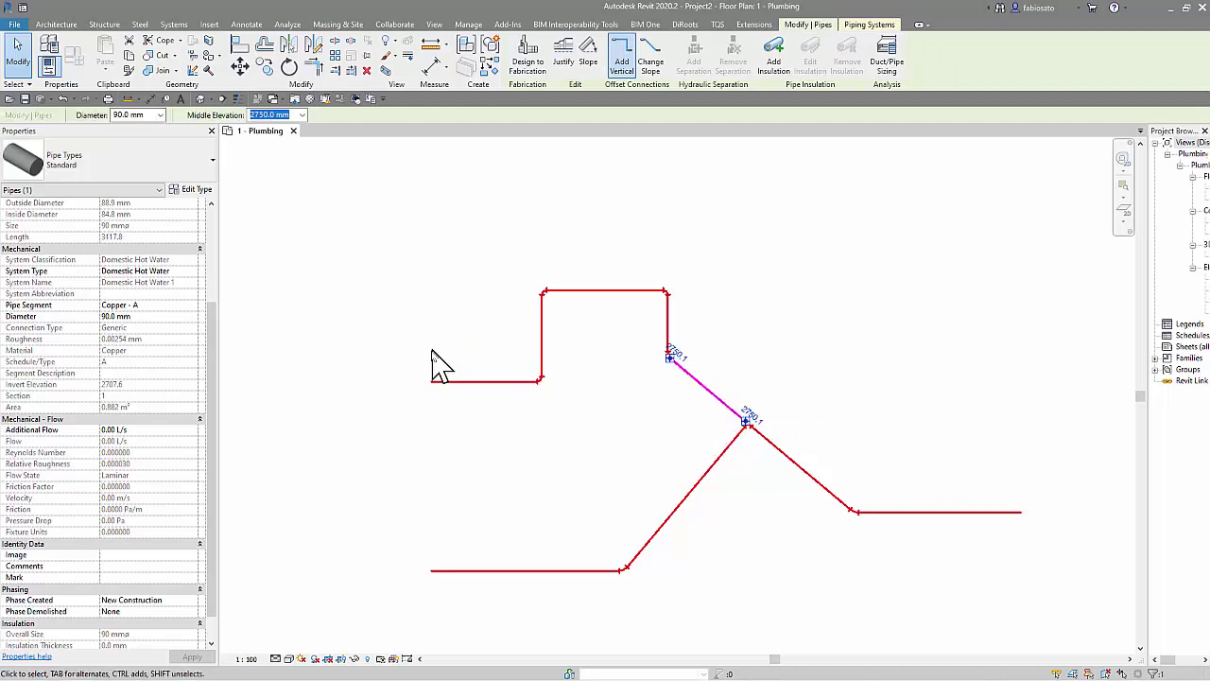
pyautogui.press('Escape')
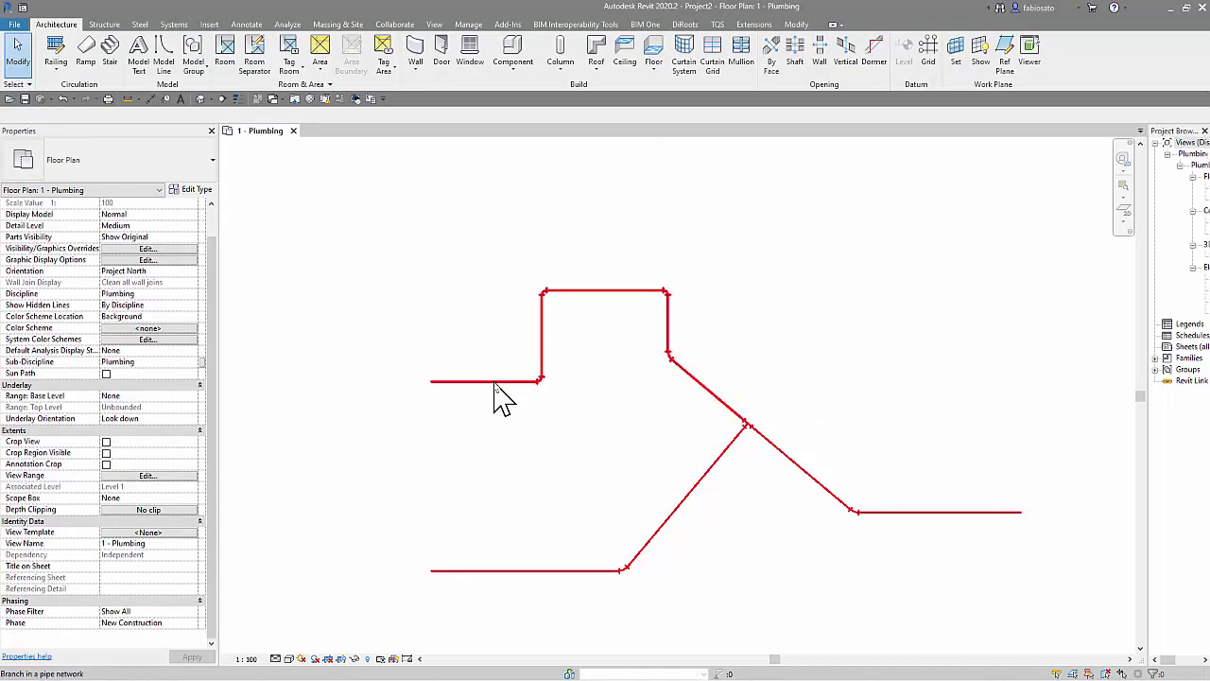
pyautogui.press('Tab')
pyautogui.click(665, 391)
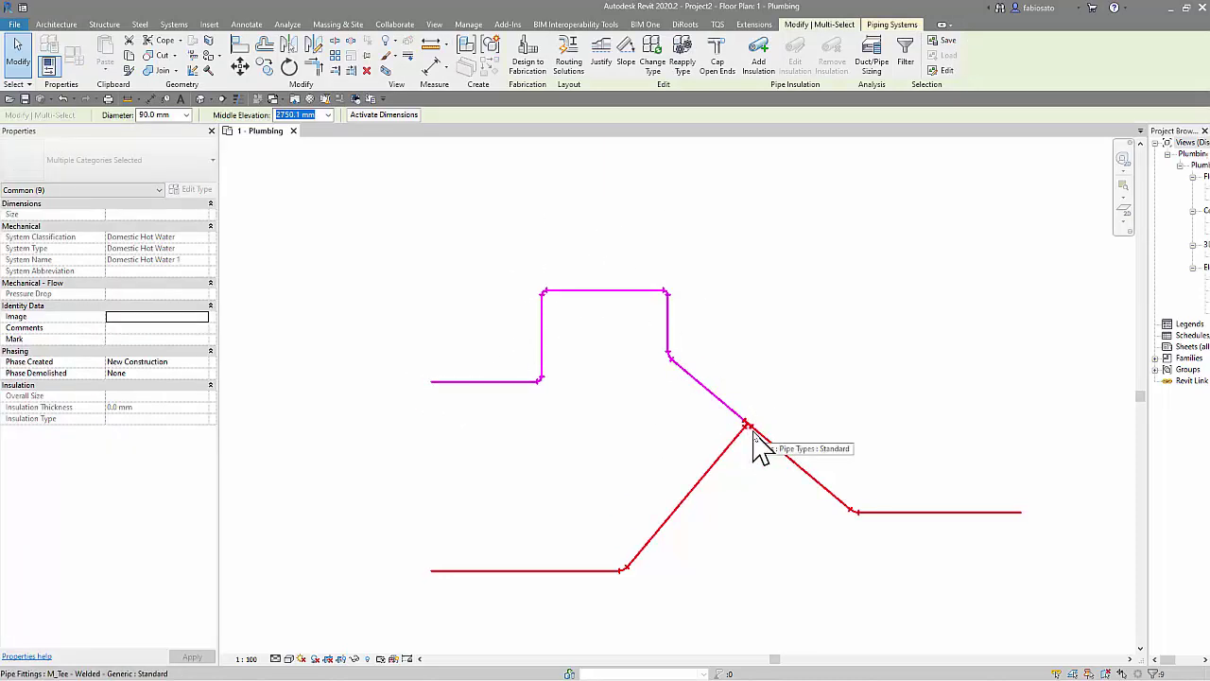
pyautogui.press('Escape')
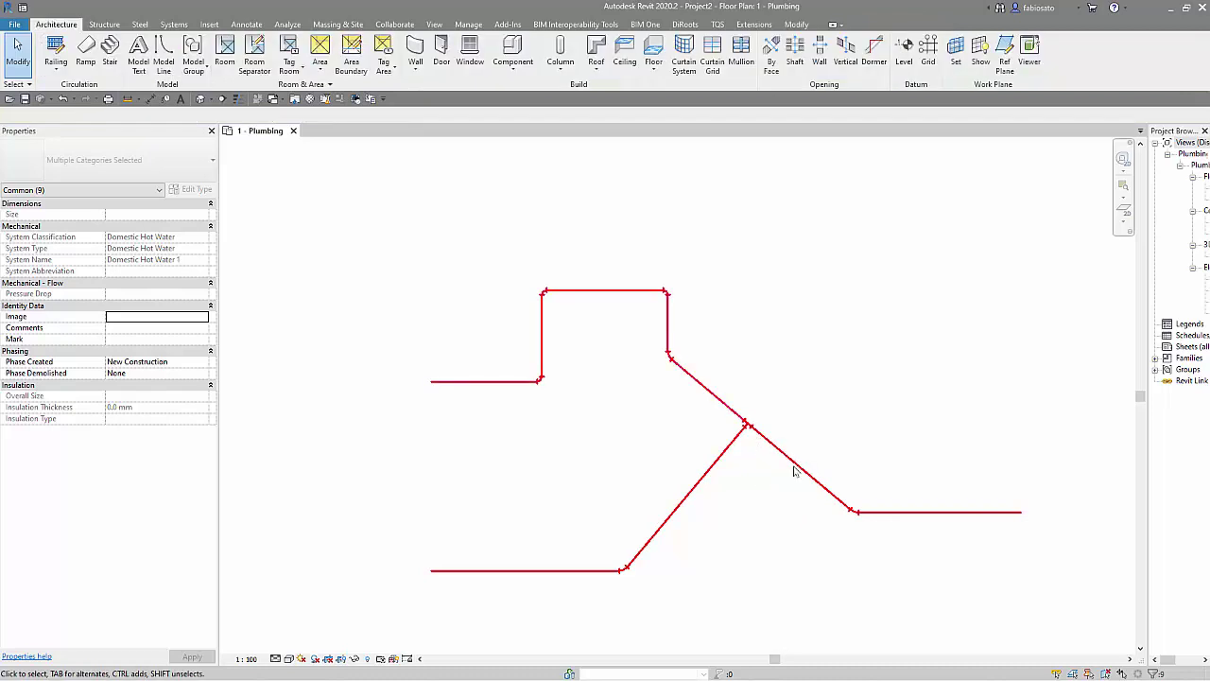
pyautogui.click(799, 477)
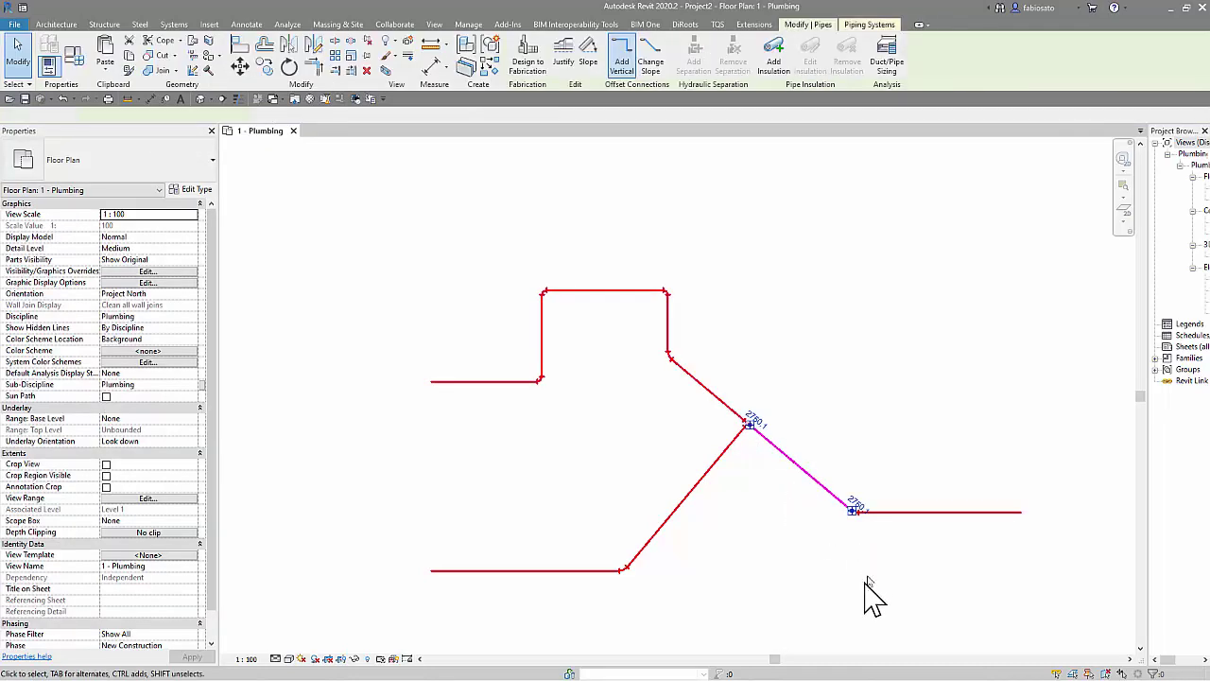
pyautogui.click(875, 586)
# - Inspect the right branch, the elbow and the bottom pipes, ending with the lower diagonal pipe selected
pyautogui.click(656, 566)
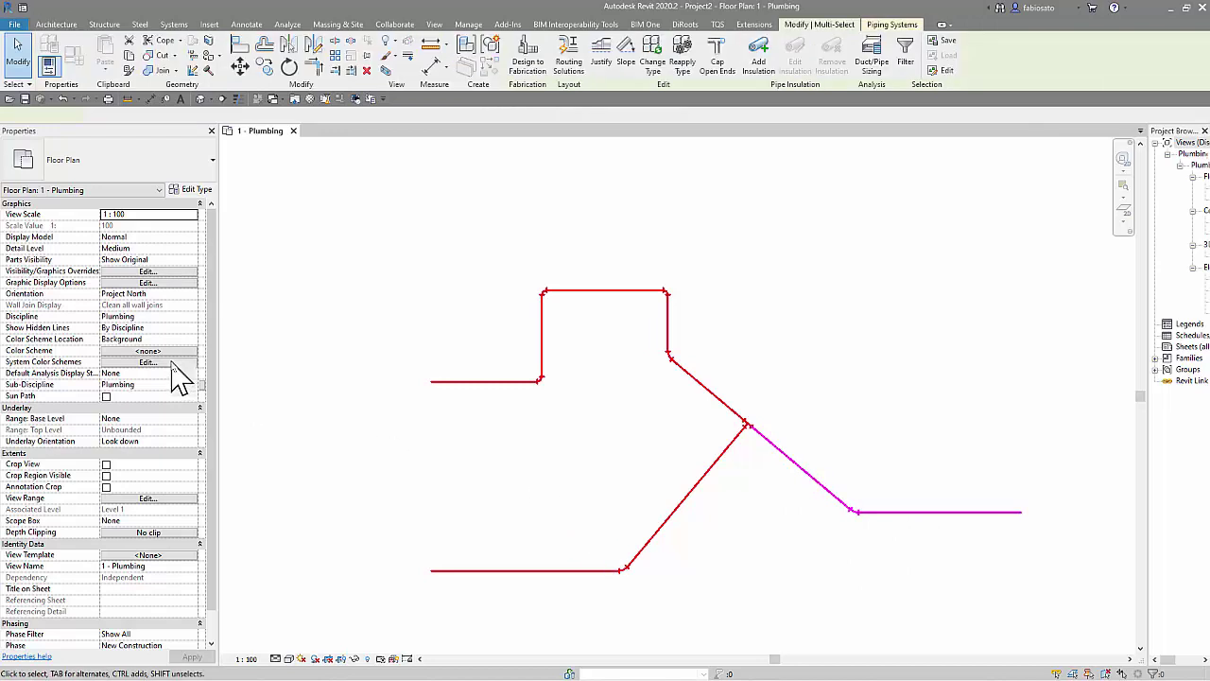
pyautogui.click(643, 487)
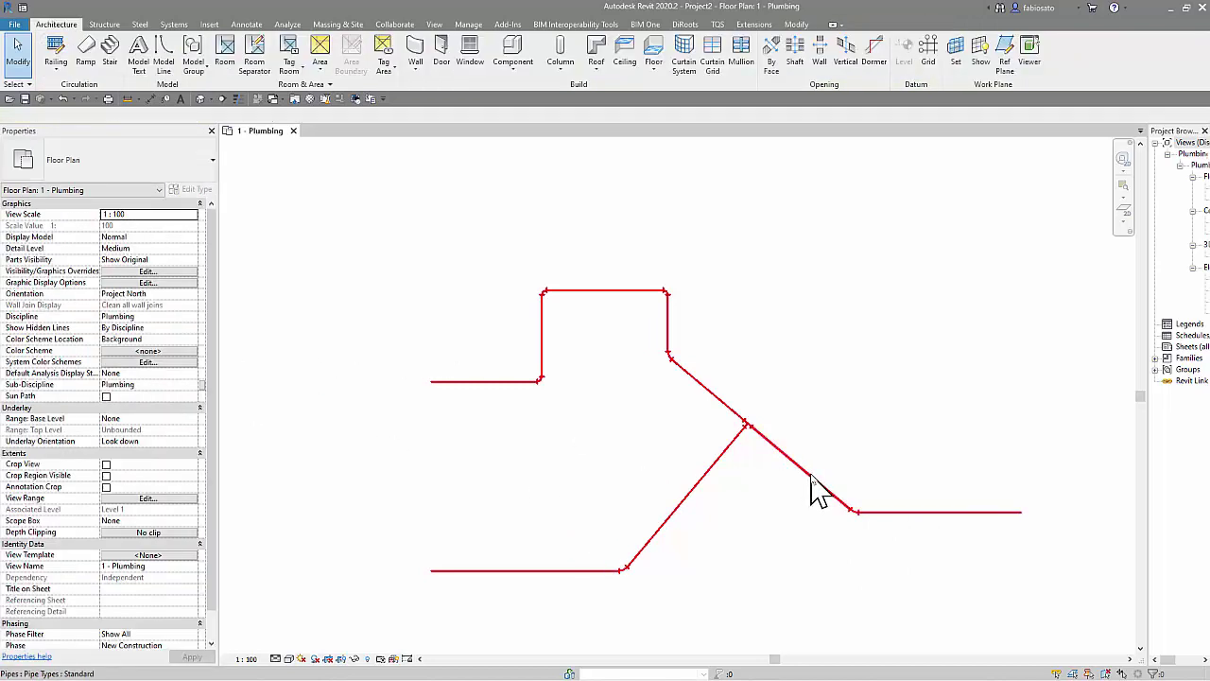
pyautogui.click(805, 476)
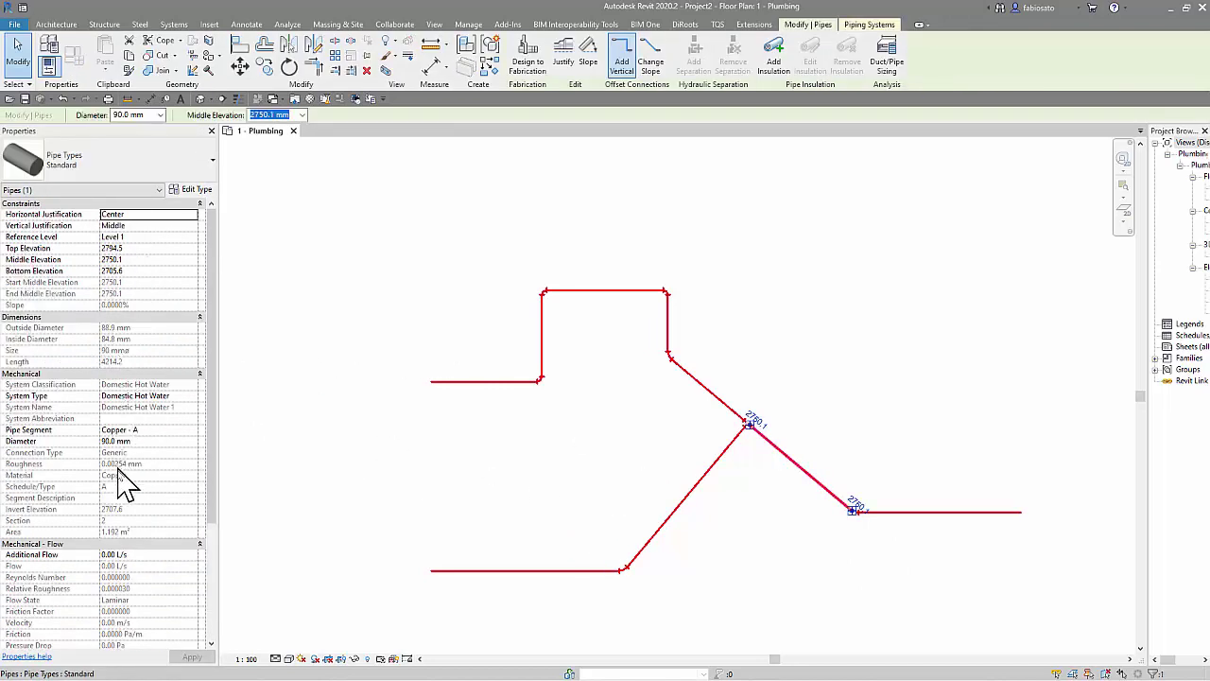
pyautogui.click(766, 587)
pyautogui.scroll(2, 643, 378)
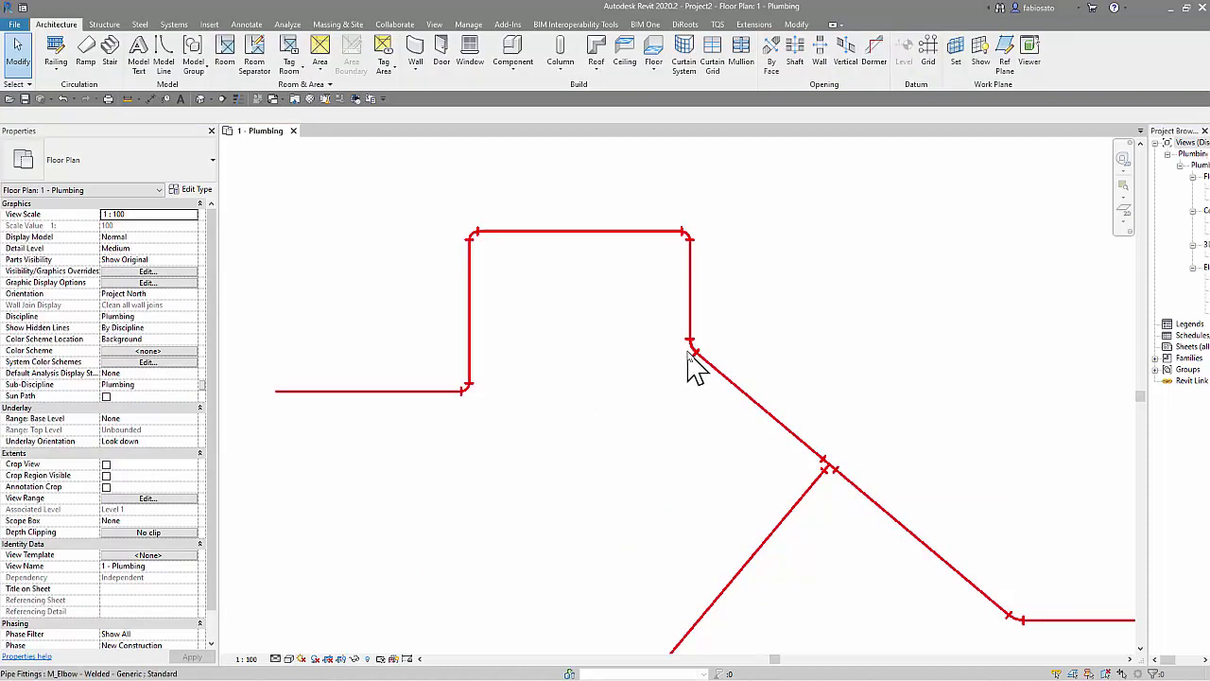
pyautogui.click(695, 354)
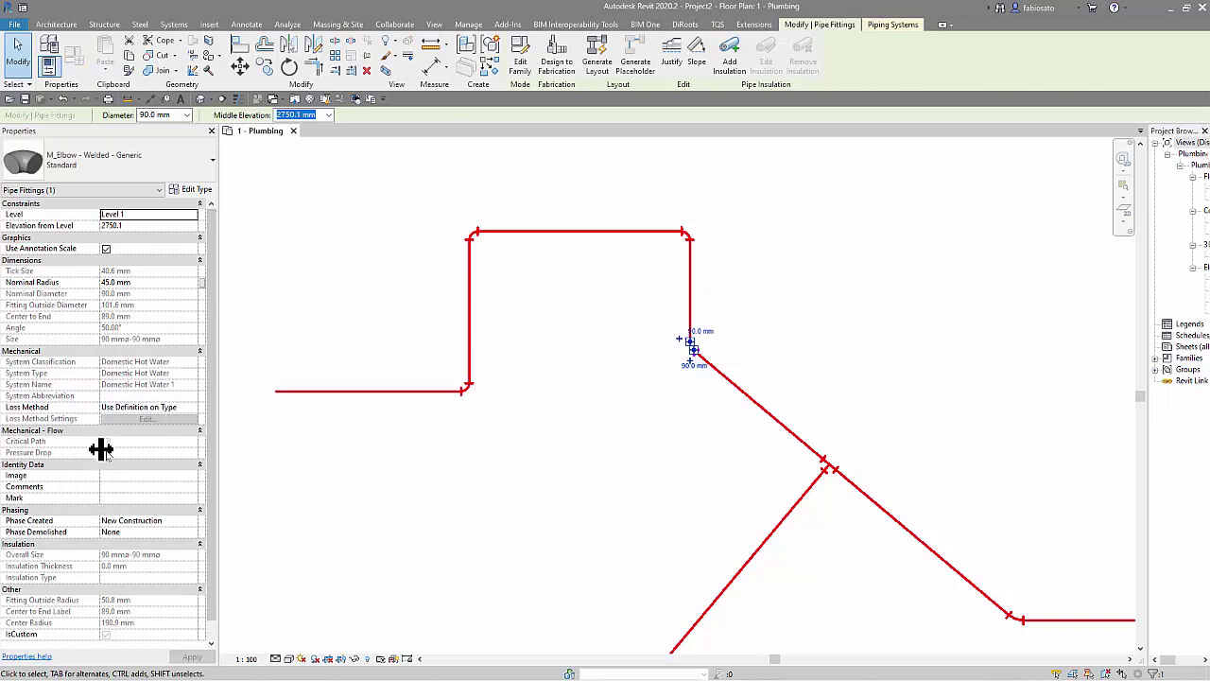
pyautogui.click(661, 454)
pyautogui.scroll(-2, 719, 387)
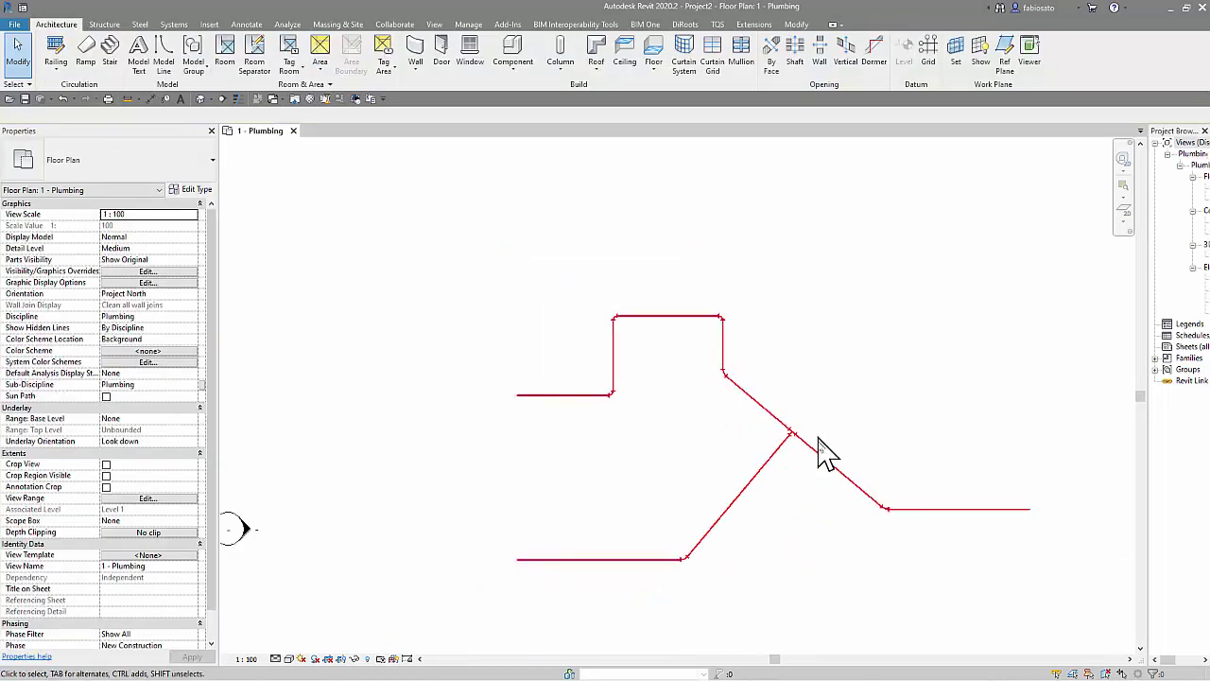
pyautogui.click(896, 514)
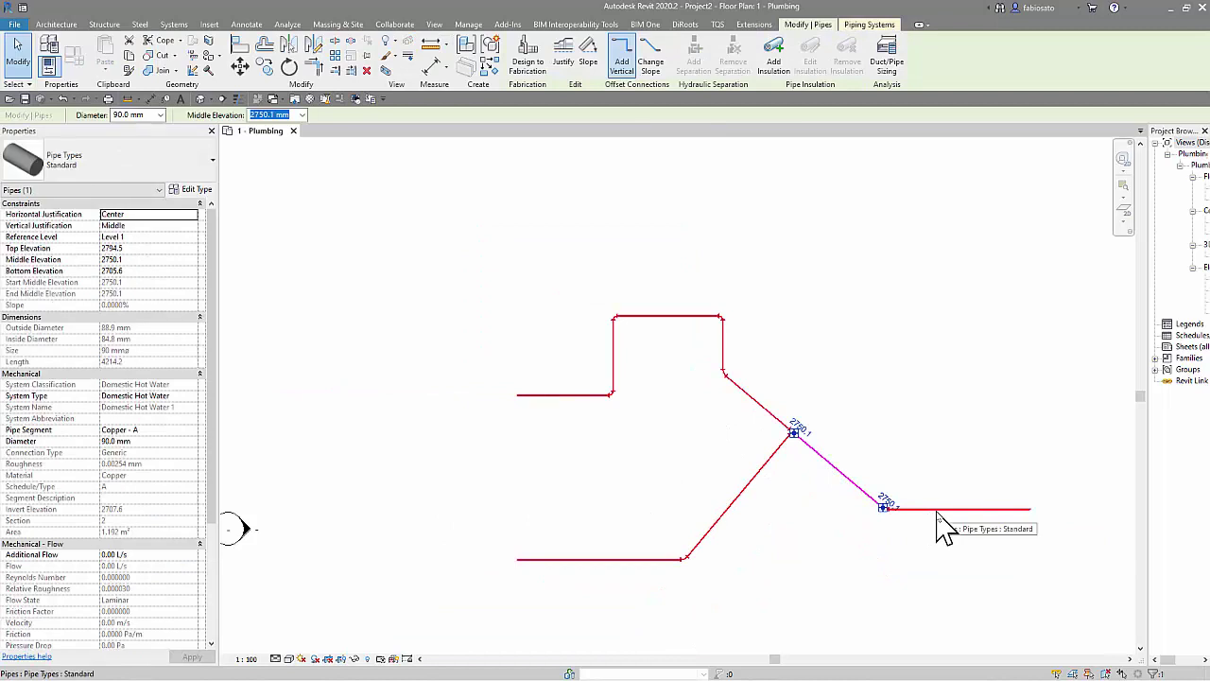
pyautogui.scroll(-1, 132, 529)
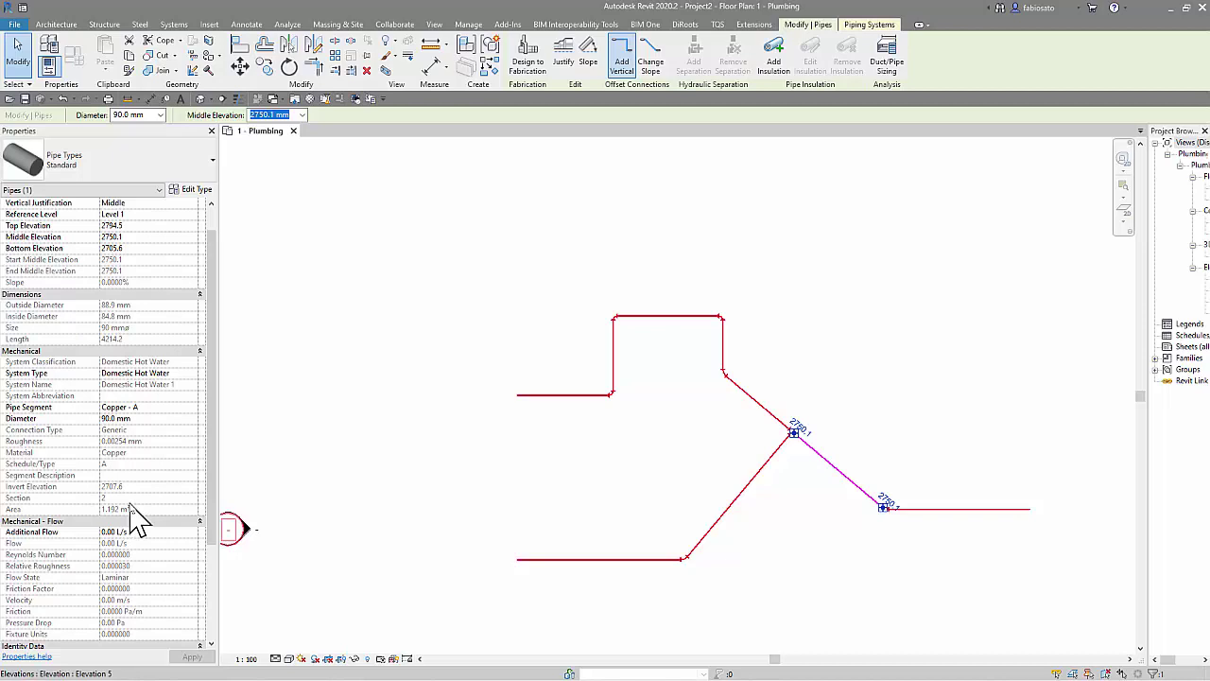
pyautogui.click(570, 572)
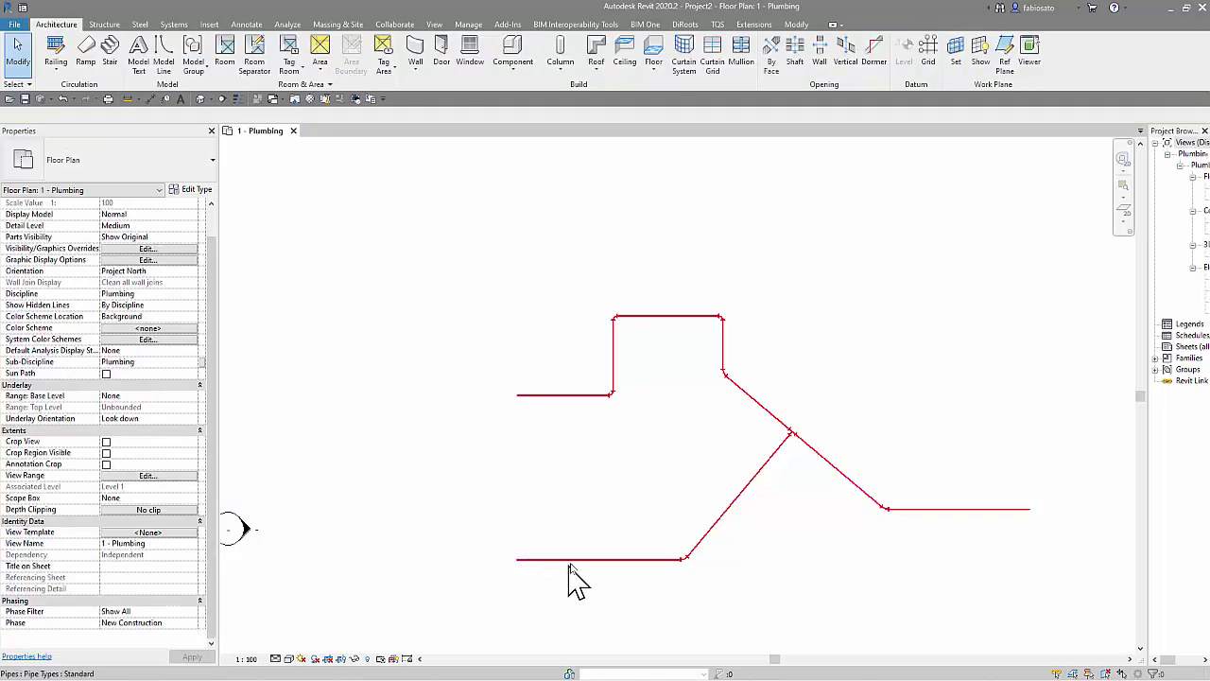
pyautogui.click(711, 517)
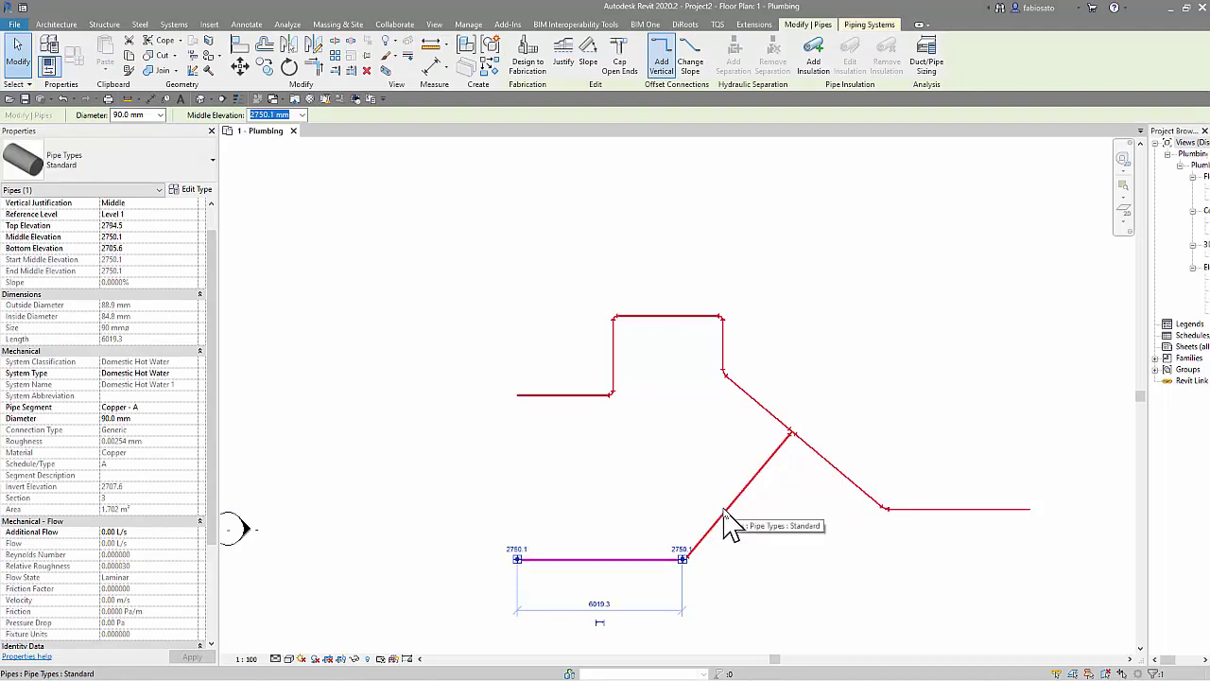
pyautogui.click(700, 543)
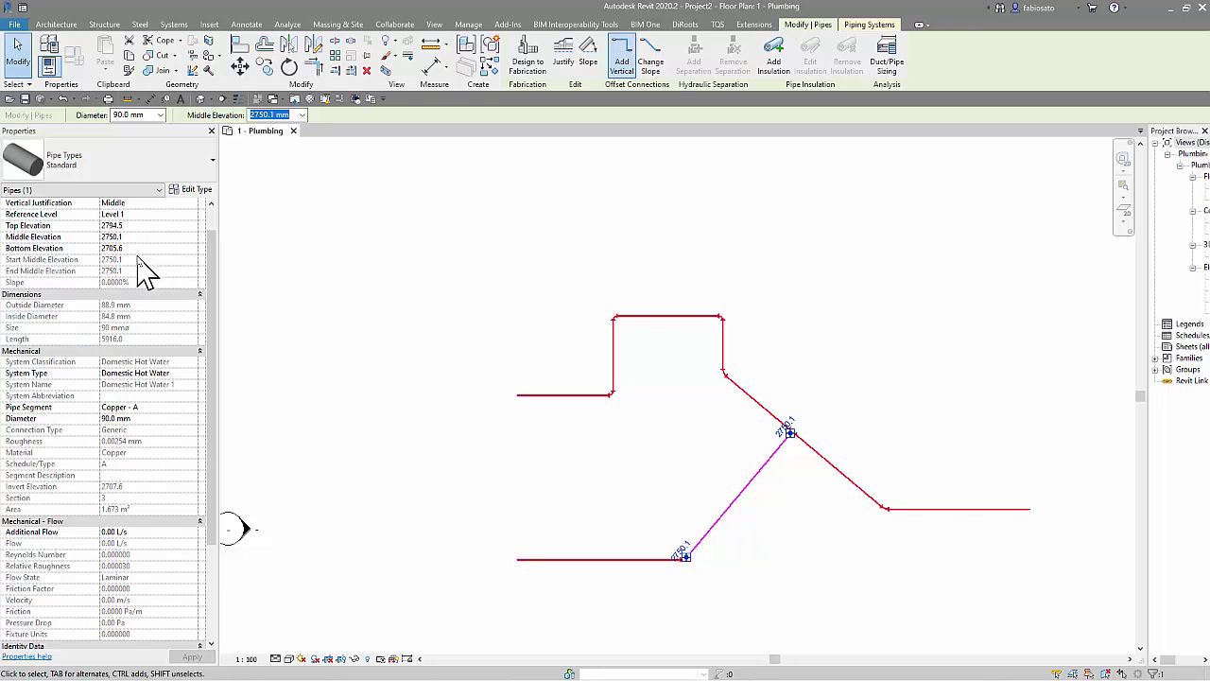
# - Set the lower diagonal pipe's bottom elevation to 1500.0, widen the Project Browser and zoom to fit
pyautogui.click(138, 249)
pyautogui.write('1500')
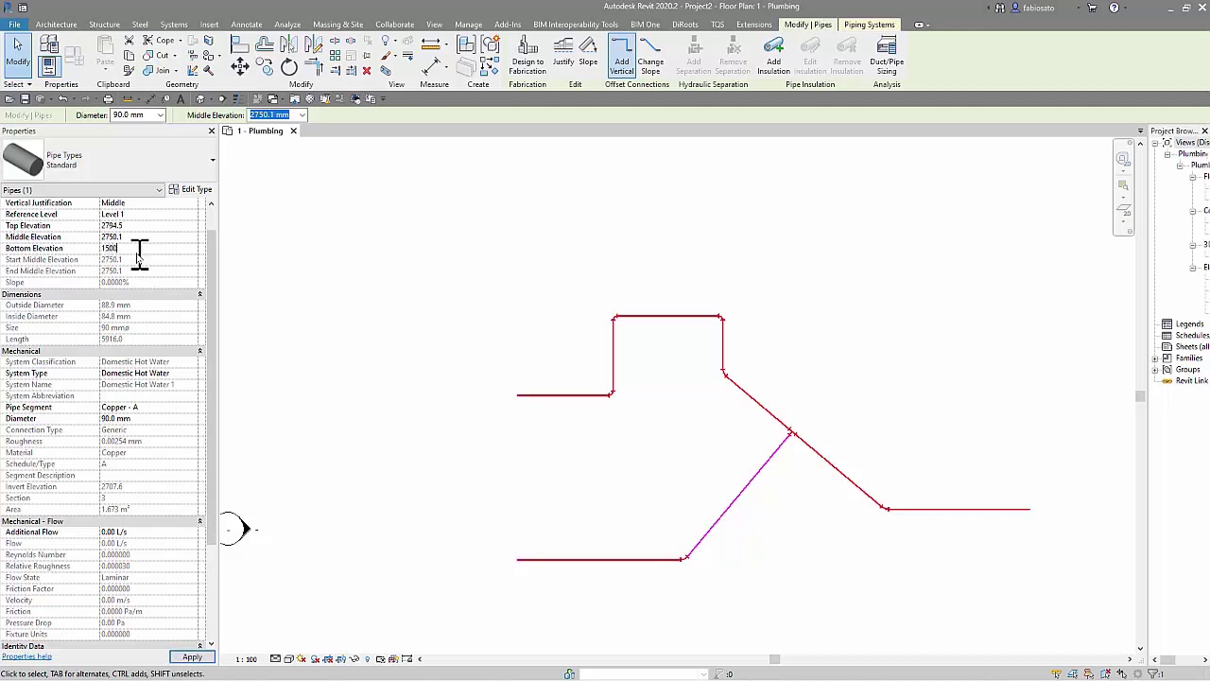
pyautogui.press('Return')
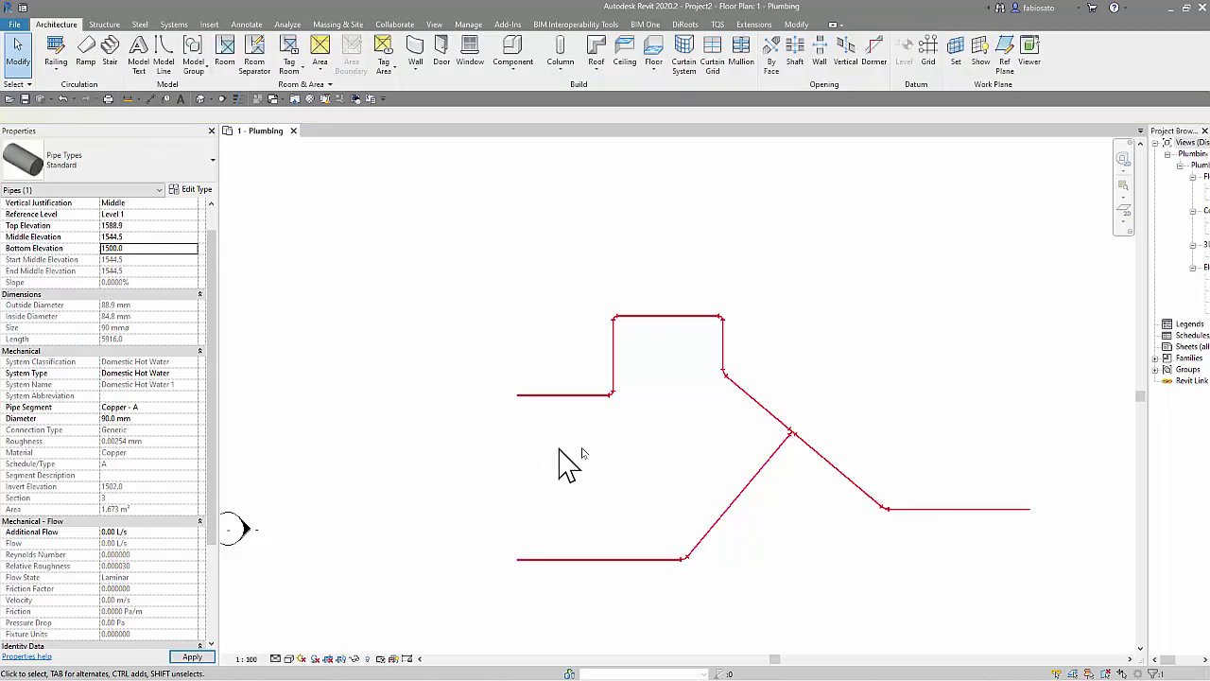
pyautogui.click(734, 513)
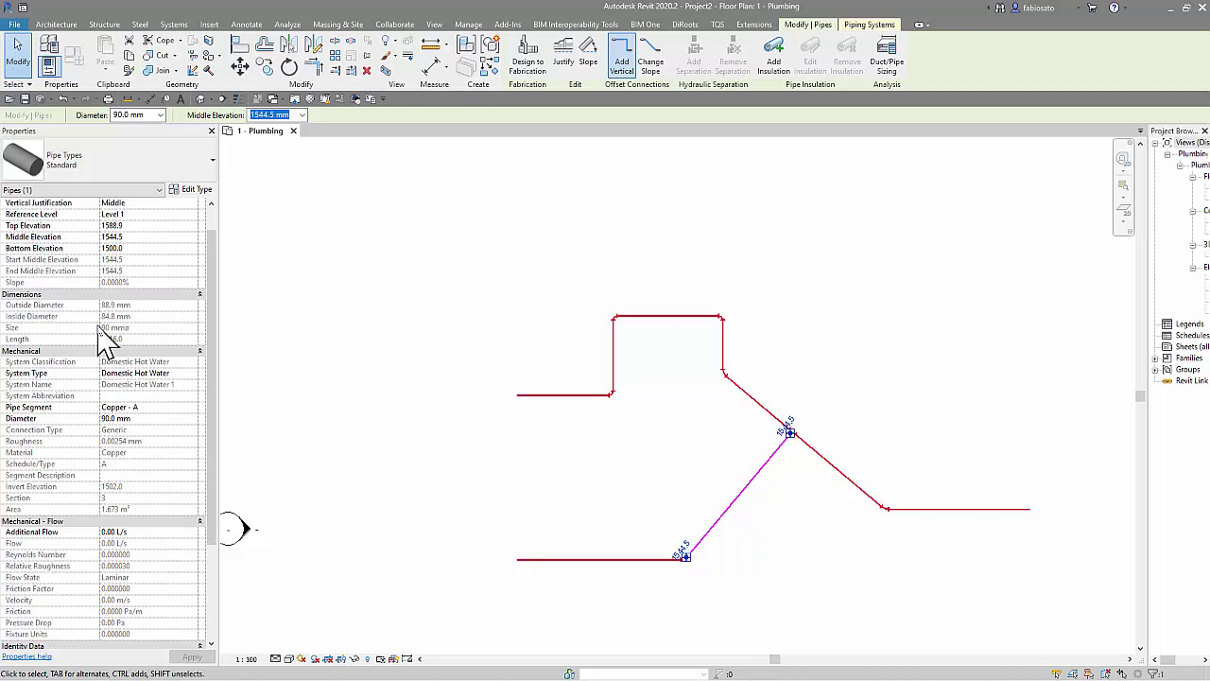
pyautogui.scroll(-1, 100, 336)
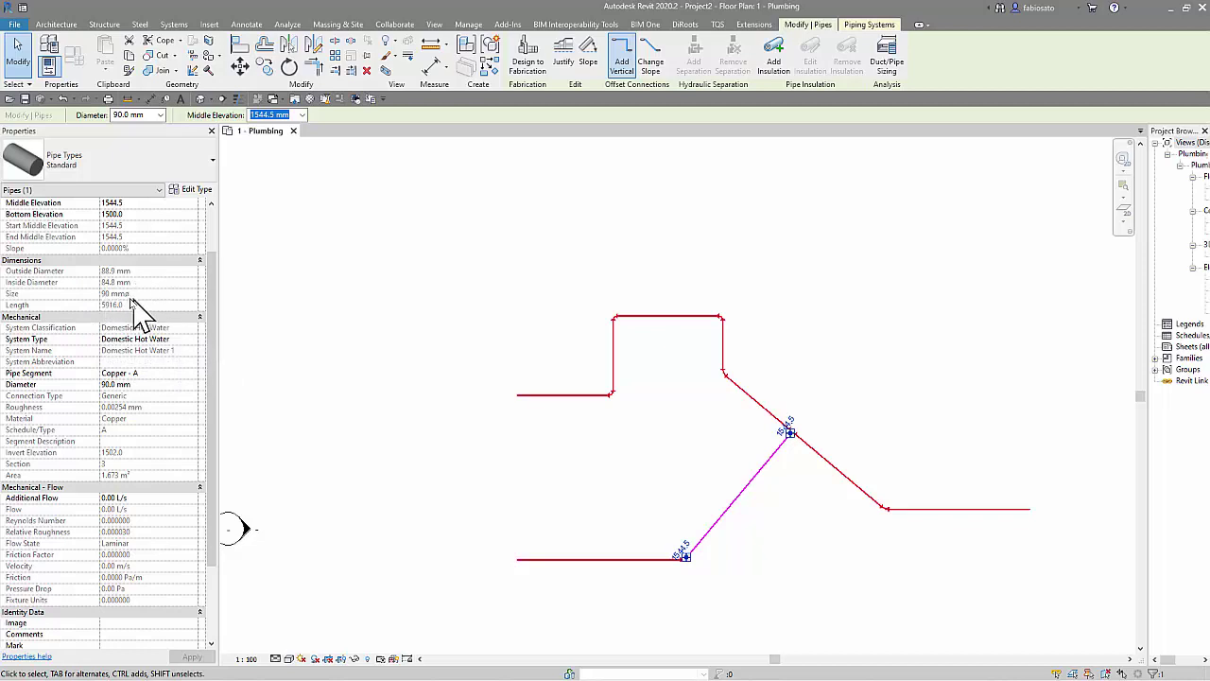
pyautogui.scroll(-3, 147, 312)
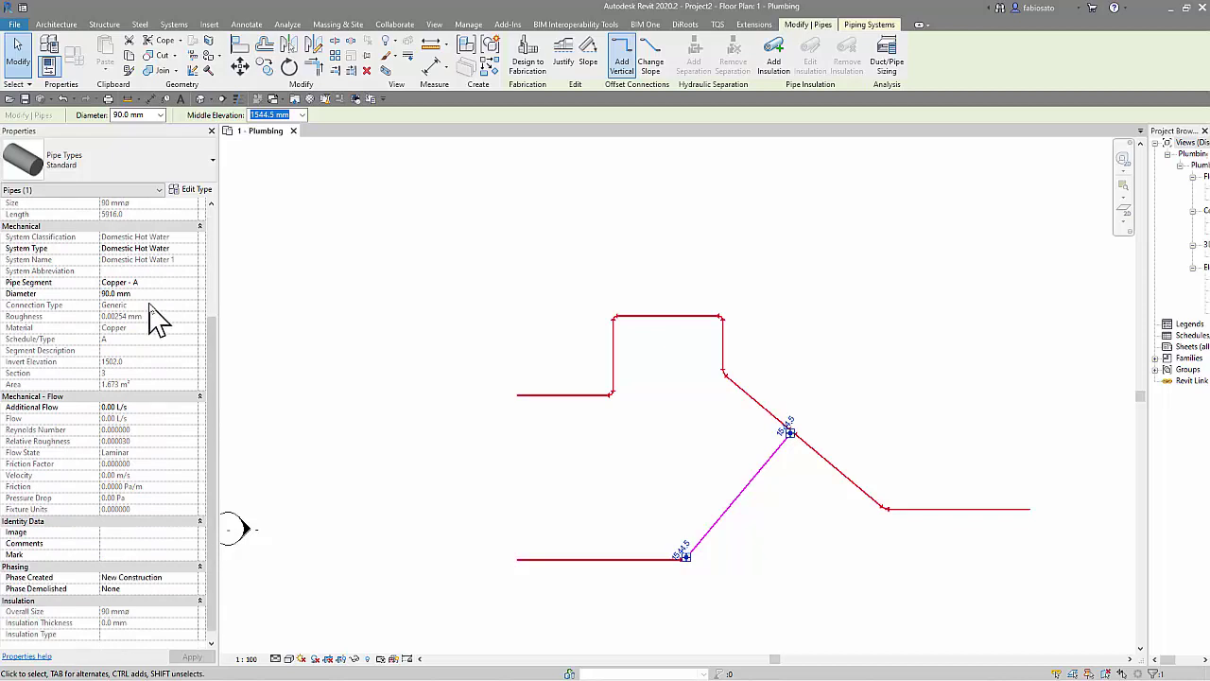
pyautogui.scroll(-1, 156, 320)
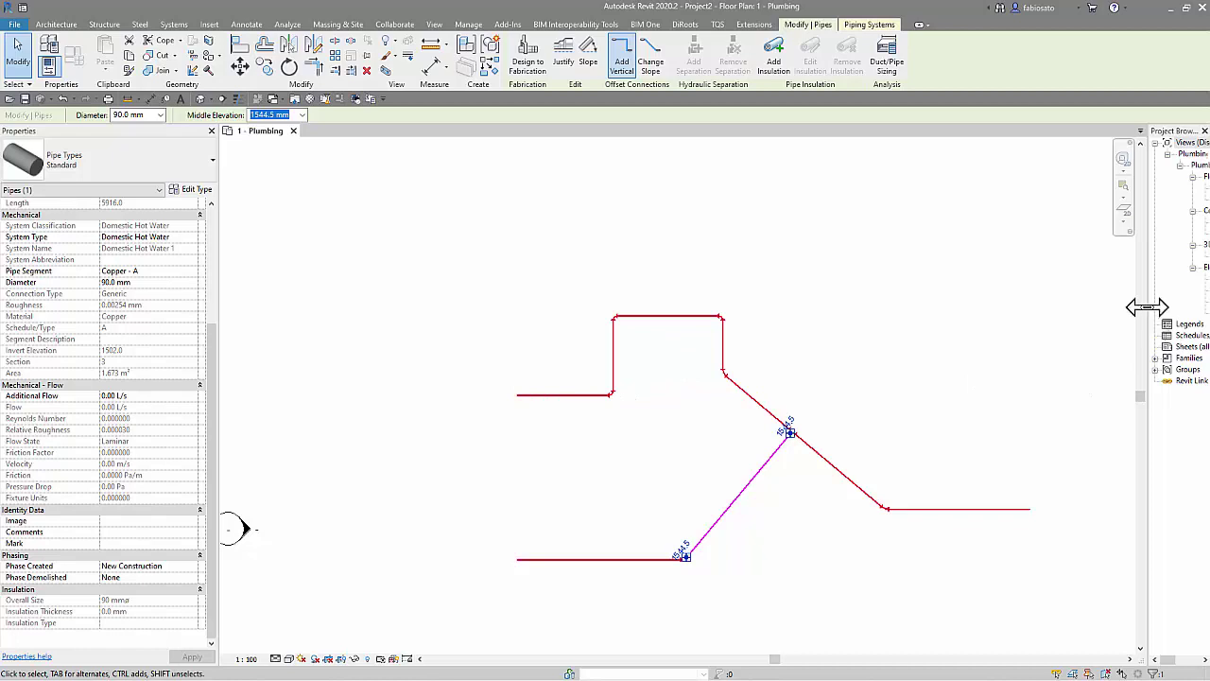
pyautogui.moveTo(1146, 310); pyautogui.dragTo(1092, 313)
pyautogui.middleClick(1073, 373)
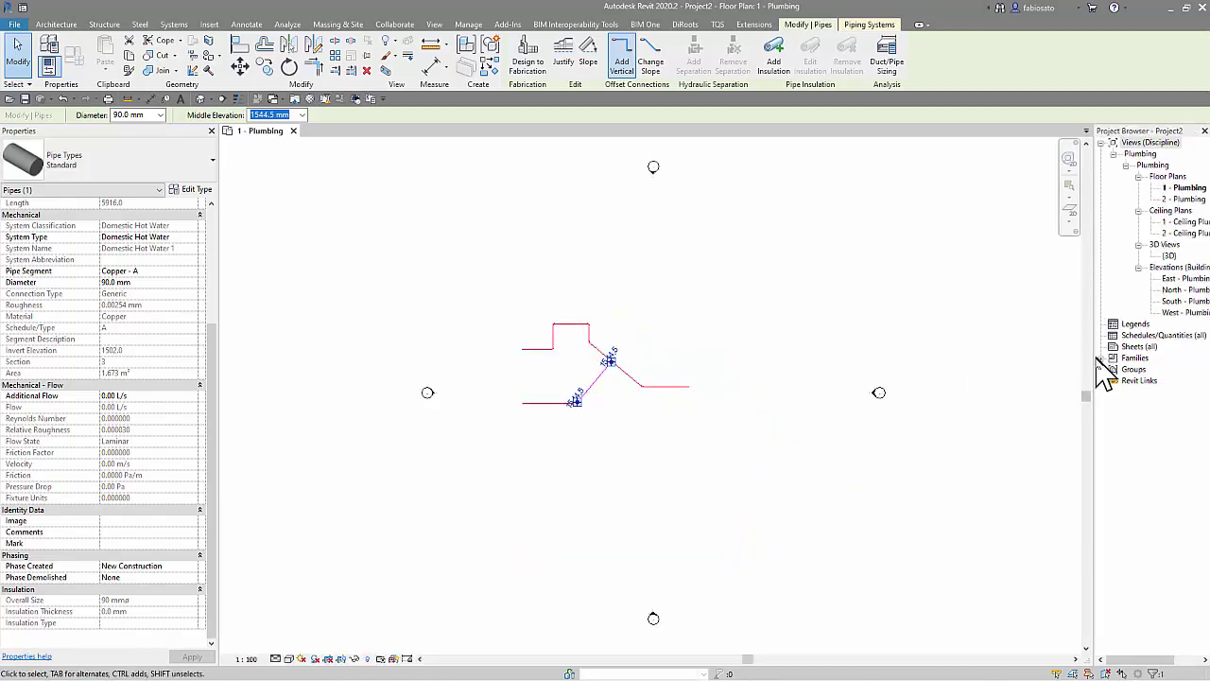
# - Open the Domestic Cold Water type under Families > Piping Systems > Piping System
pyautogui.click(1113, 358)
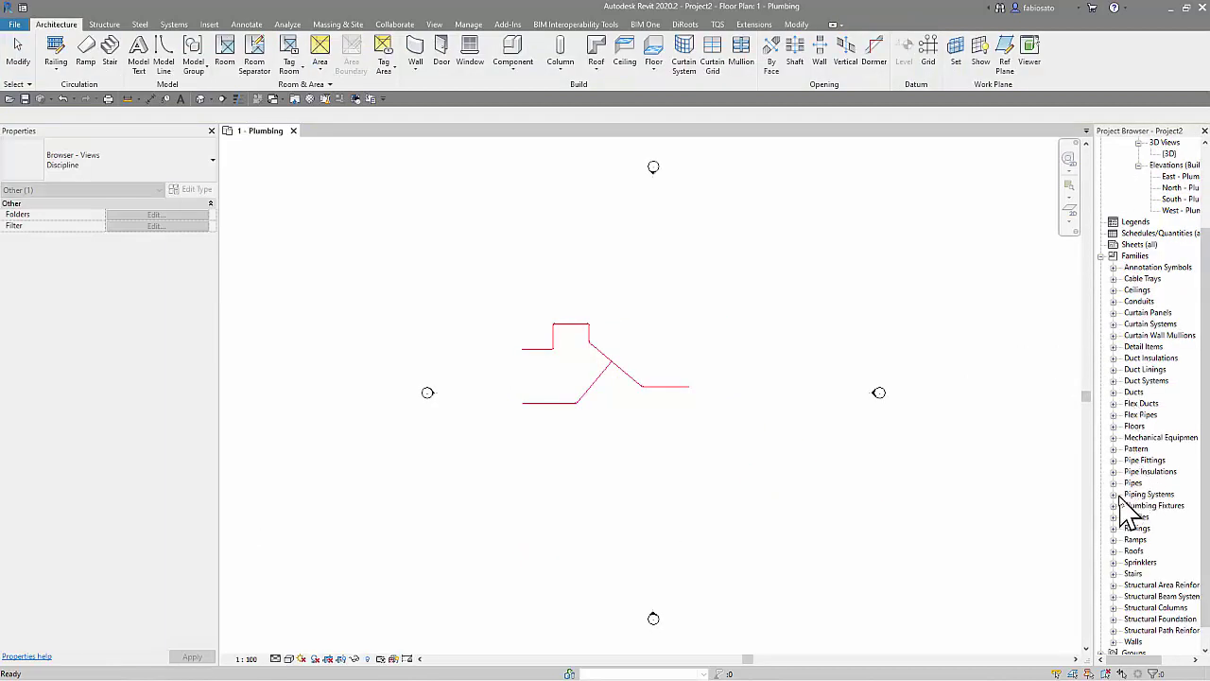
pyautogui.click(1114, 495)
pyautogui.click(1125, 506)
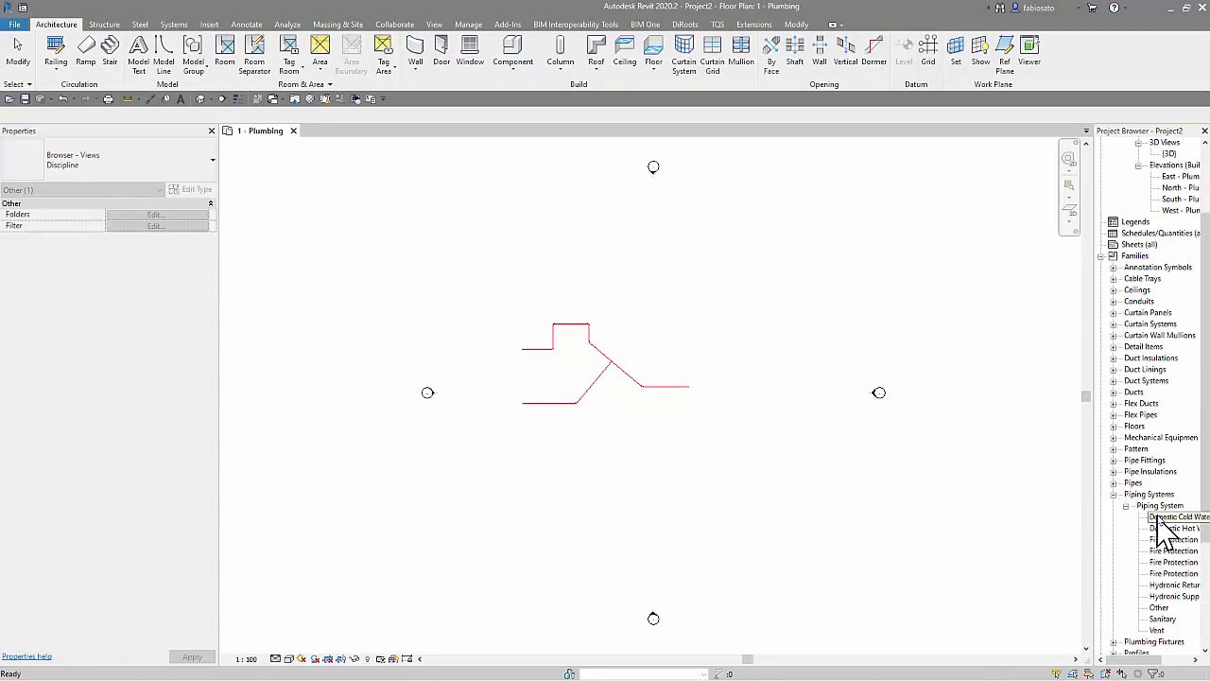
pyautogui.click(1171, 517)
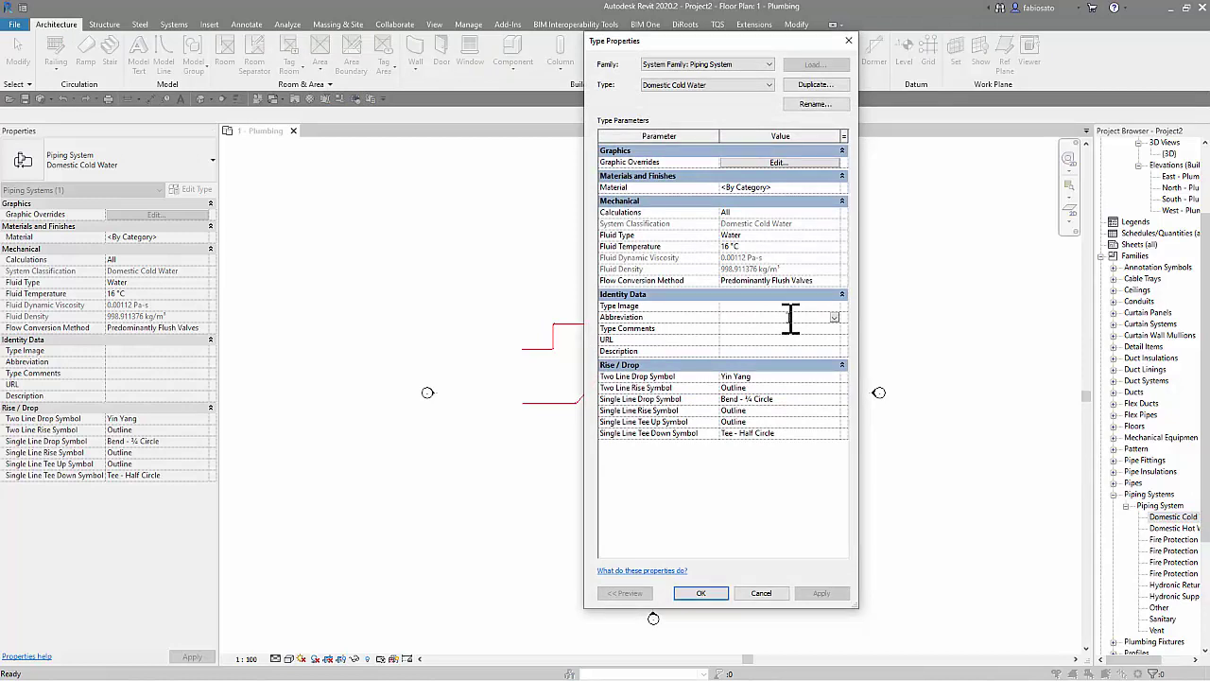
# - Enter abbreviation AF and description 'Sistema de água fria' for the system type
pyautogui.write('AF')
pyautogui.click(742, 351)
pyautogui.write('Sistema de água fria')
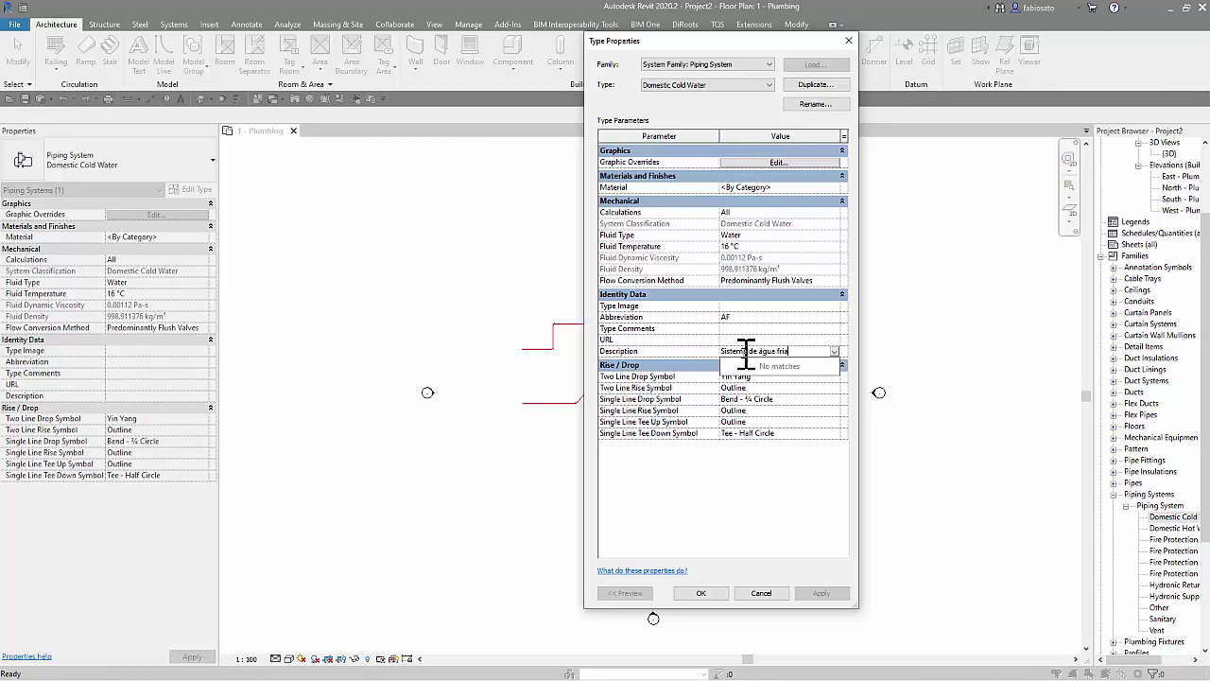
pyautogui.click(716, 596)
# - Apply the piping system type changes and close the type properties
pyautogui.click(704, 593)
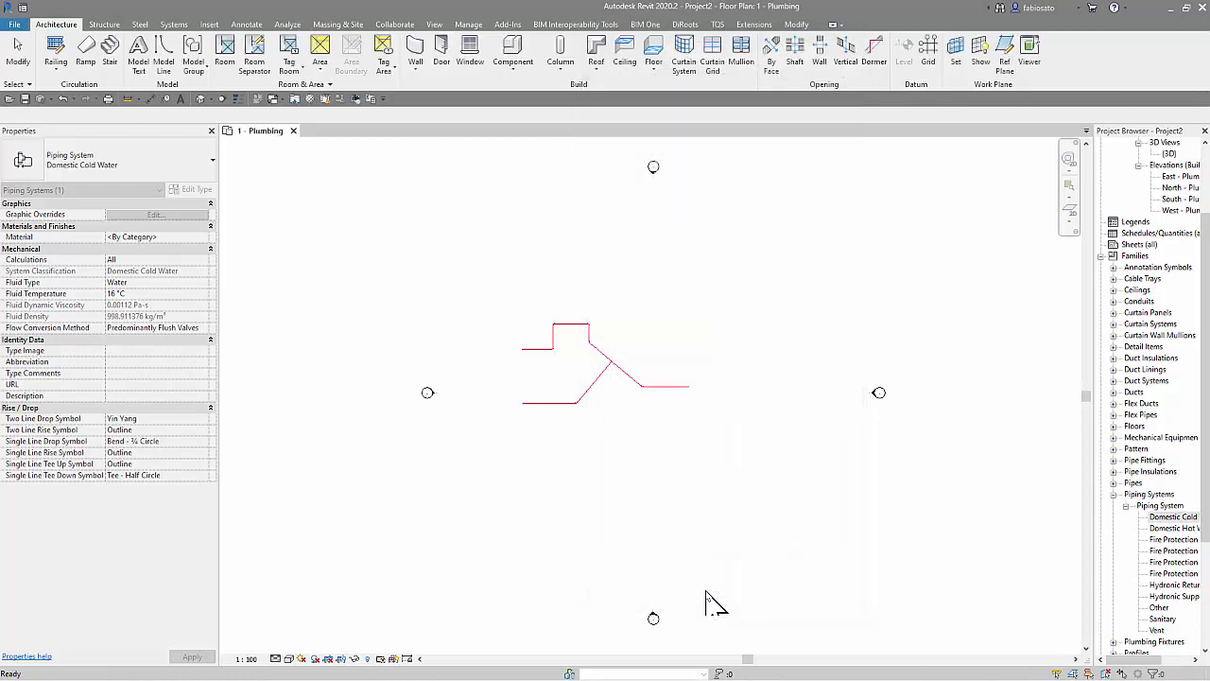
pyautogui.scroll(2, 642, 491)
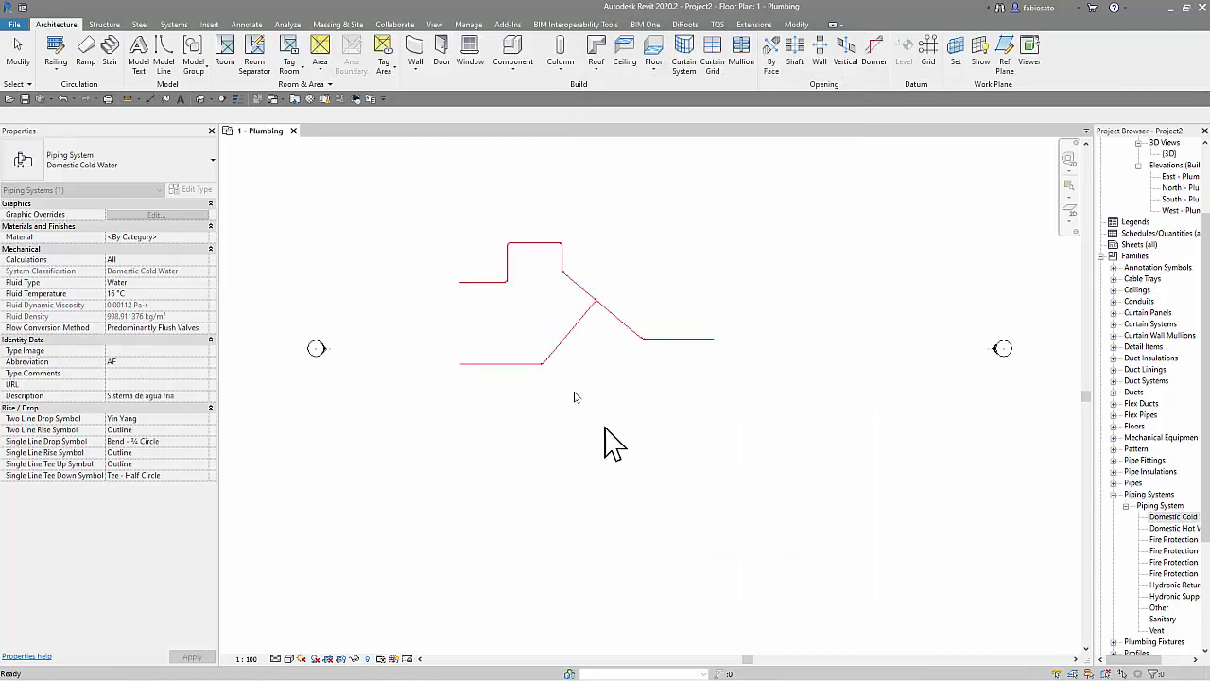
pyautogui.scroll(2, 492, 312)
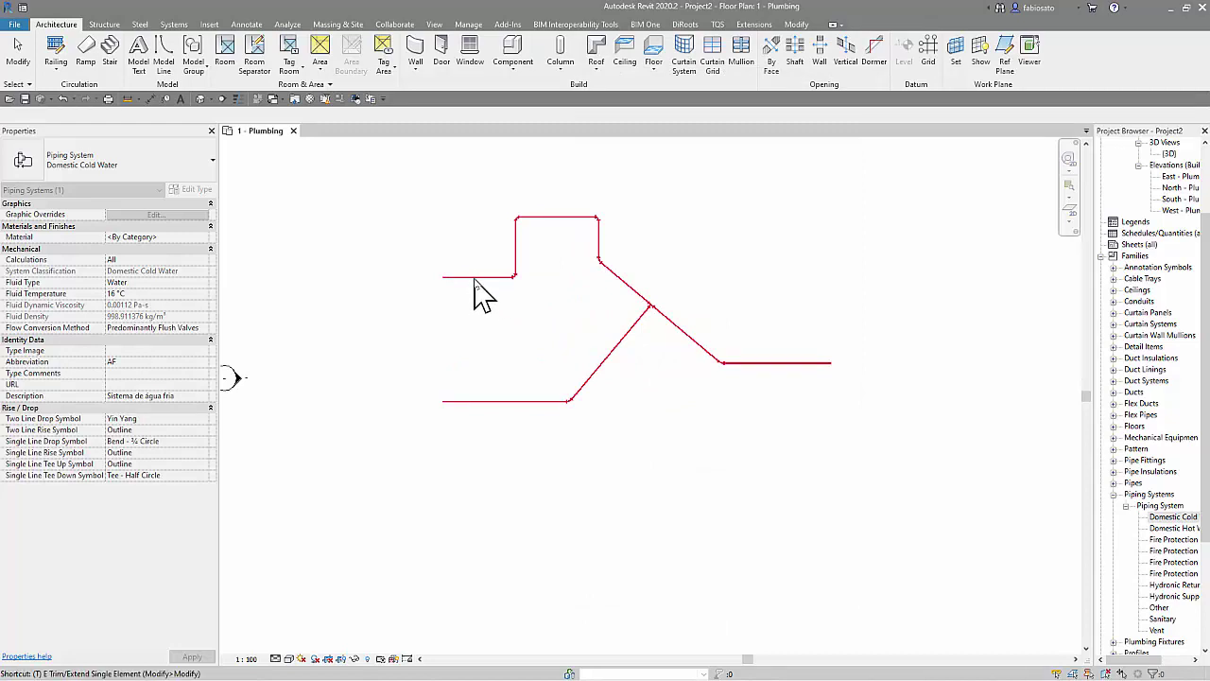
# - Tag the upper-left pipe's 90 mmø size with TG and open that tag family for editing
pyautogui.press('t')
pyautogui.press('g')
pyautogui.click(476, 303)
pyautogui.scroll(1, 478, 303)
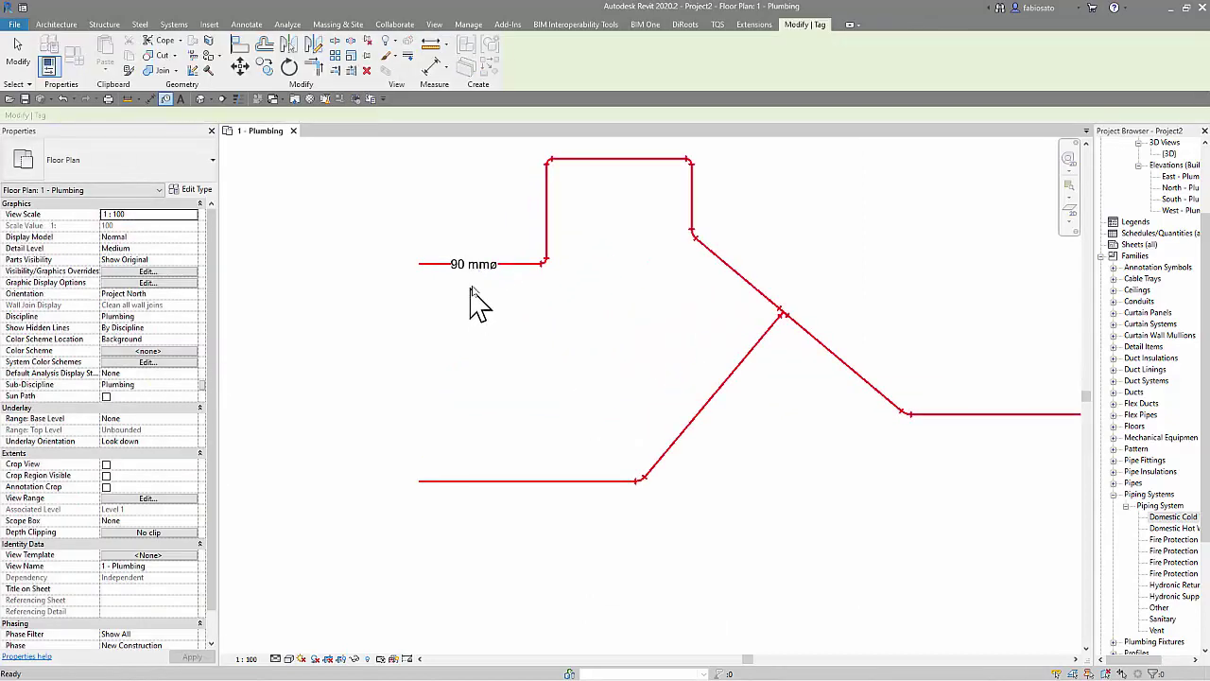
pyautogui.press('Escape')
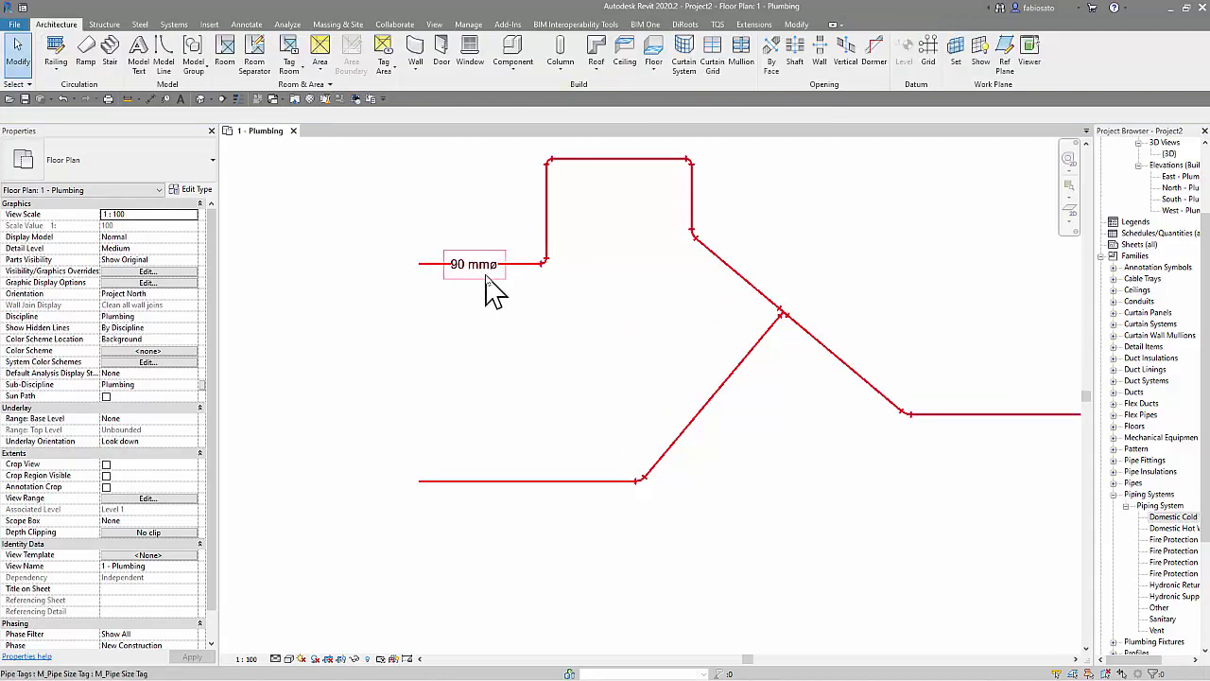
pyautogui.click(492, 293)
pyautogui.click(520, 57)
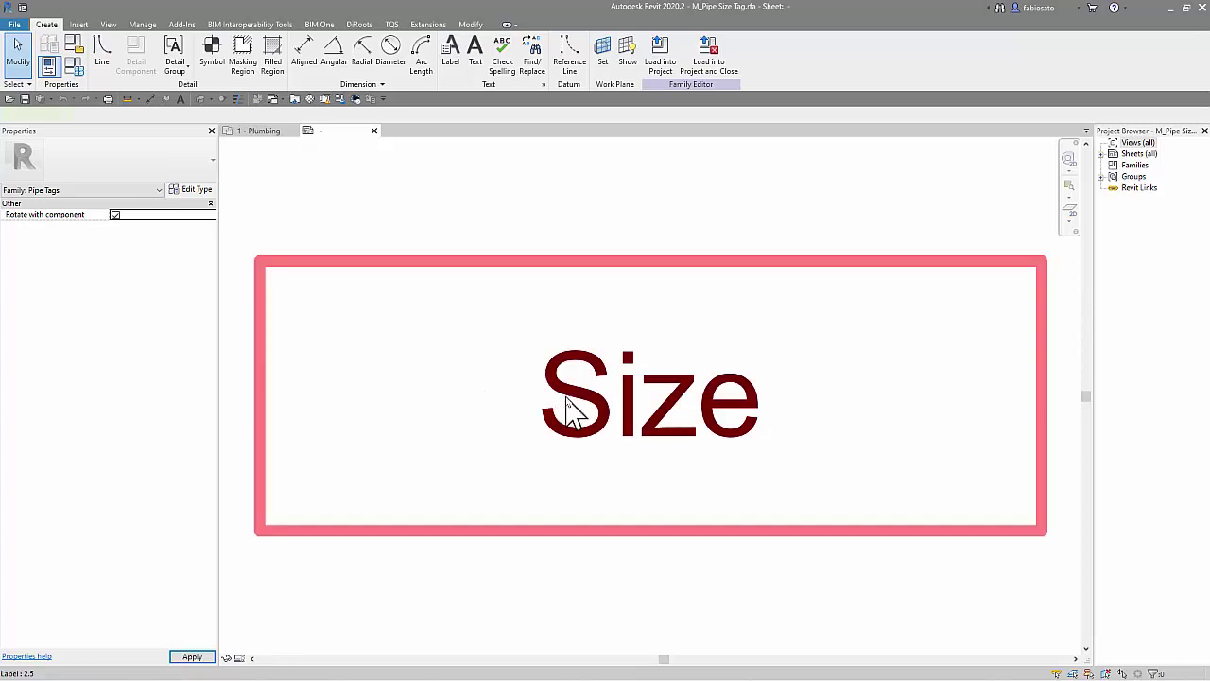
# - Add System Abbreviation above Size in the tag label, with a line break after it
pyautogui.click(572, 405)
pyautogui.click(156, 226)
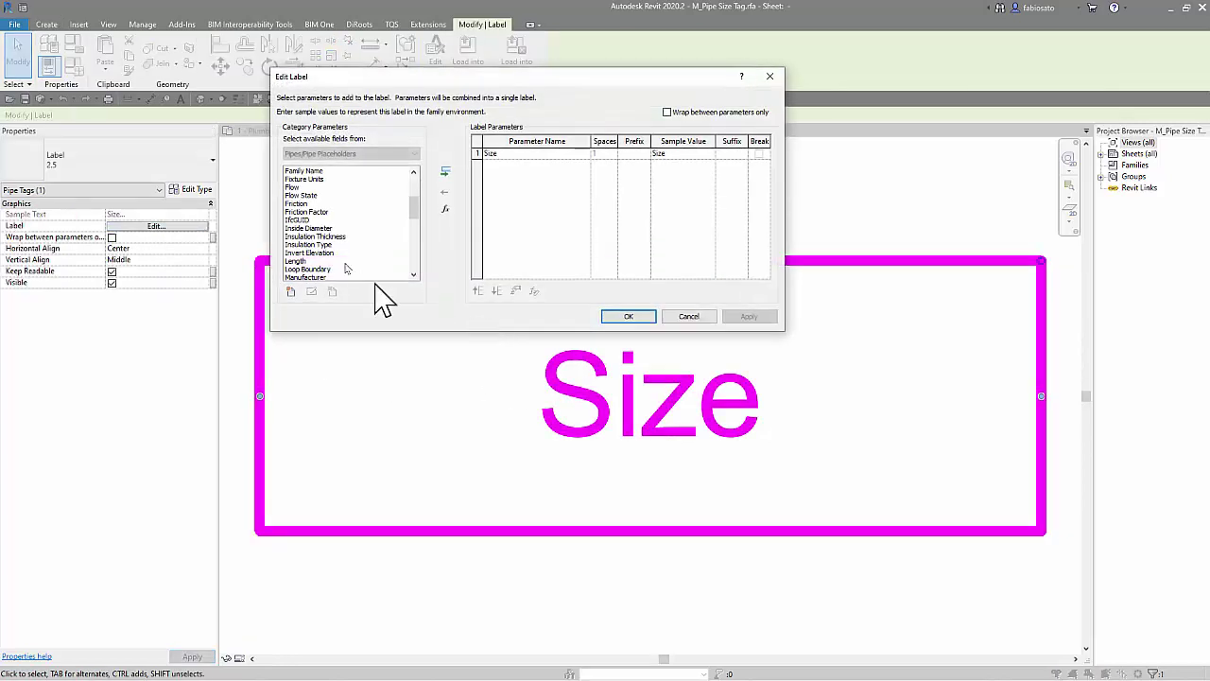
pyautogui.scroll(-3, 345, 272)
pyautogui.scroll(-1, 338, 274)
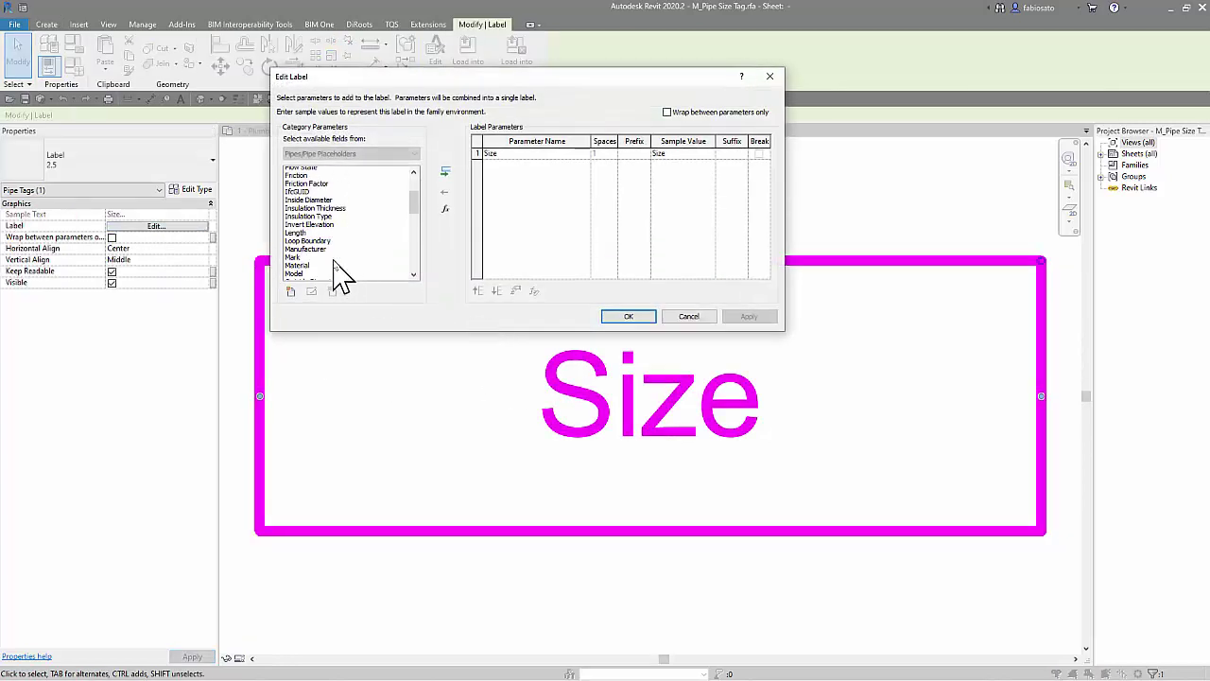
pyautogui.scroll(-1, 339, 274)
pyautogui.scroll(-1, 338, 274)
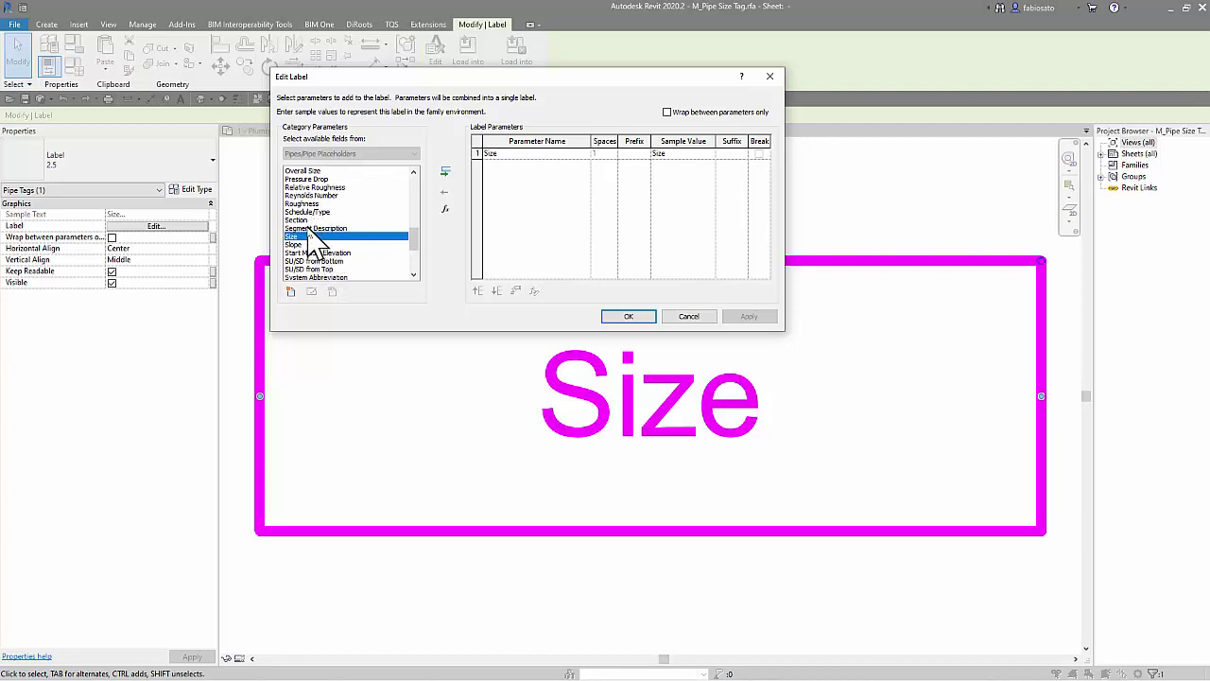
pyautogui.scroll(-2, 317, 231)
pyautogui.click(376, 228)
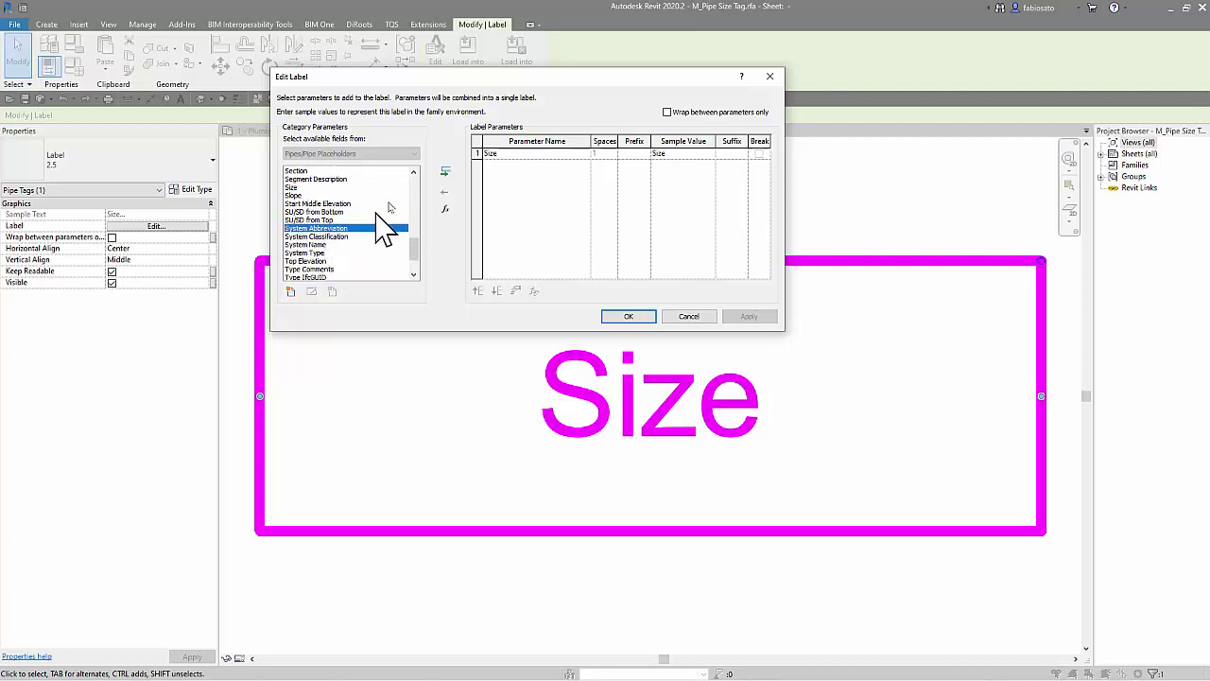
pyautogui.click(446, 171)
pyautogui.click(478, 290)
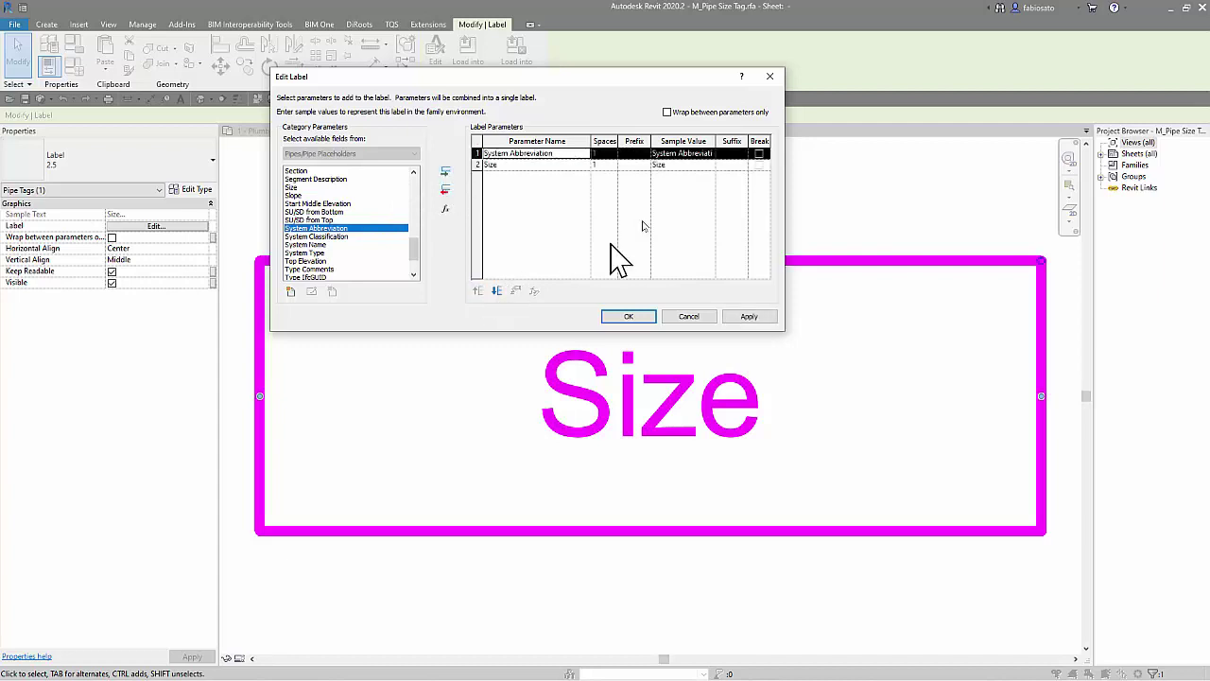
pyautogui.click(758, 153)
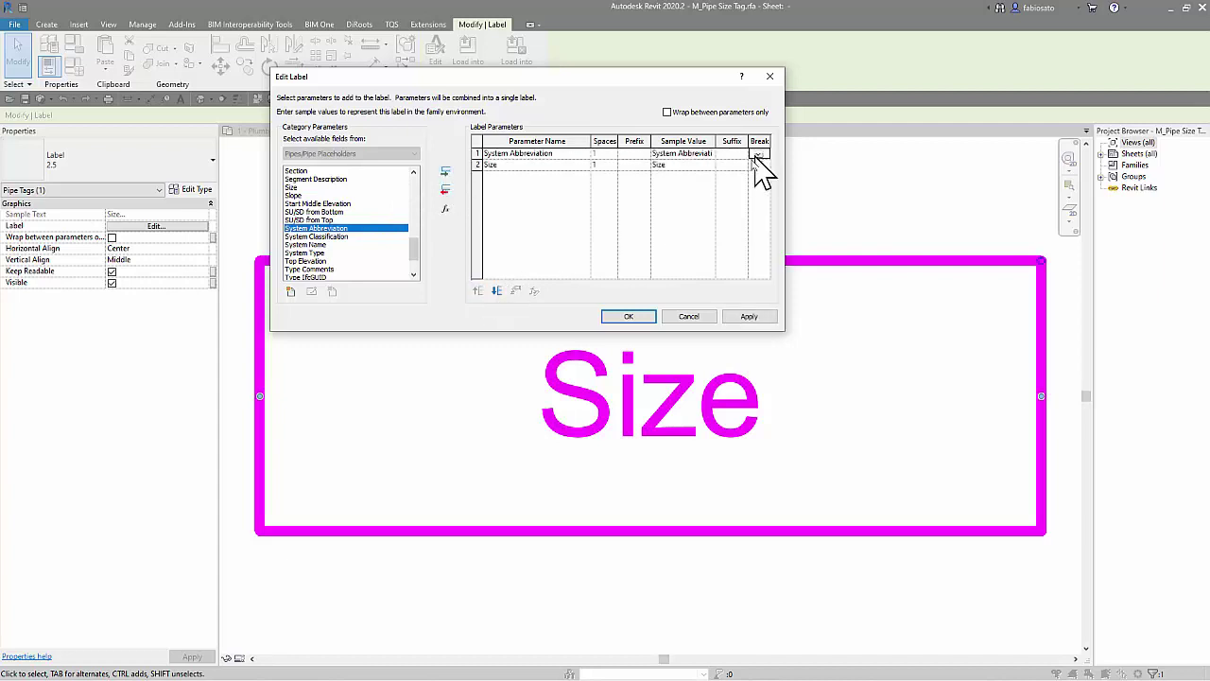
pyautogui.click(632, 318)
# - Load the edited tag into the project, overwriting the existing version and its parameter values
pyautogui.click(515, 73)
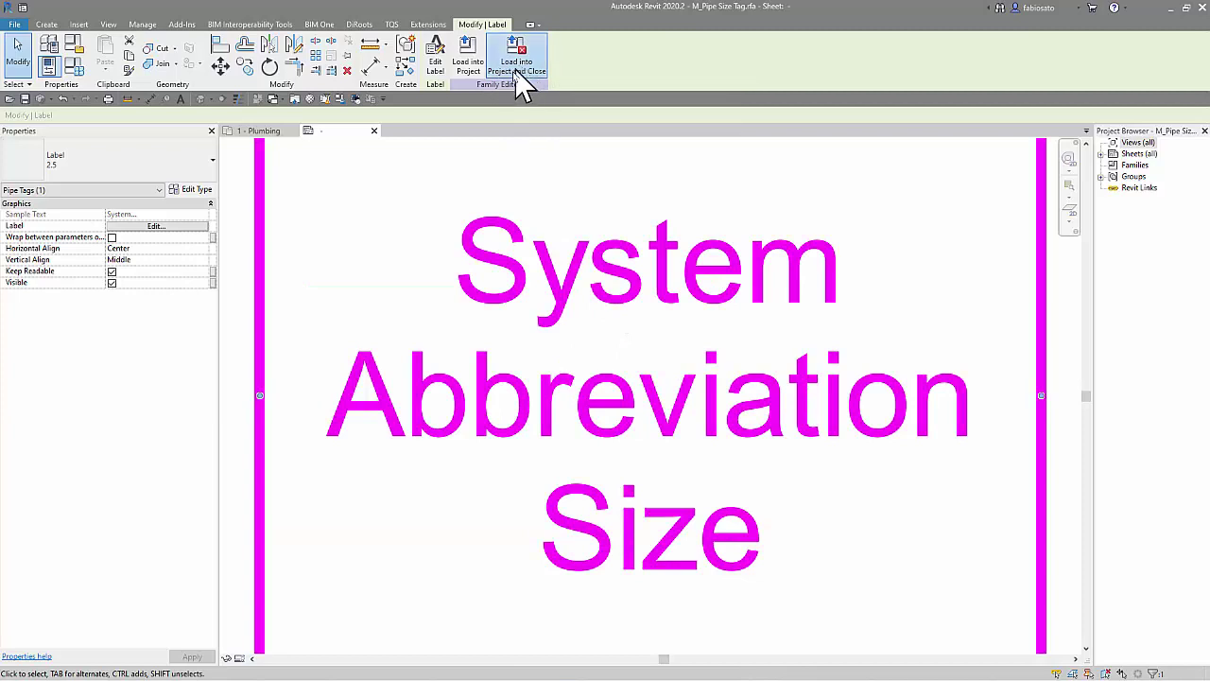
pyautogui.click(626, 355)
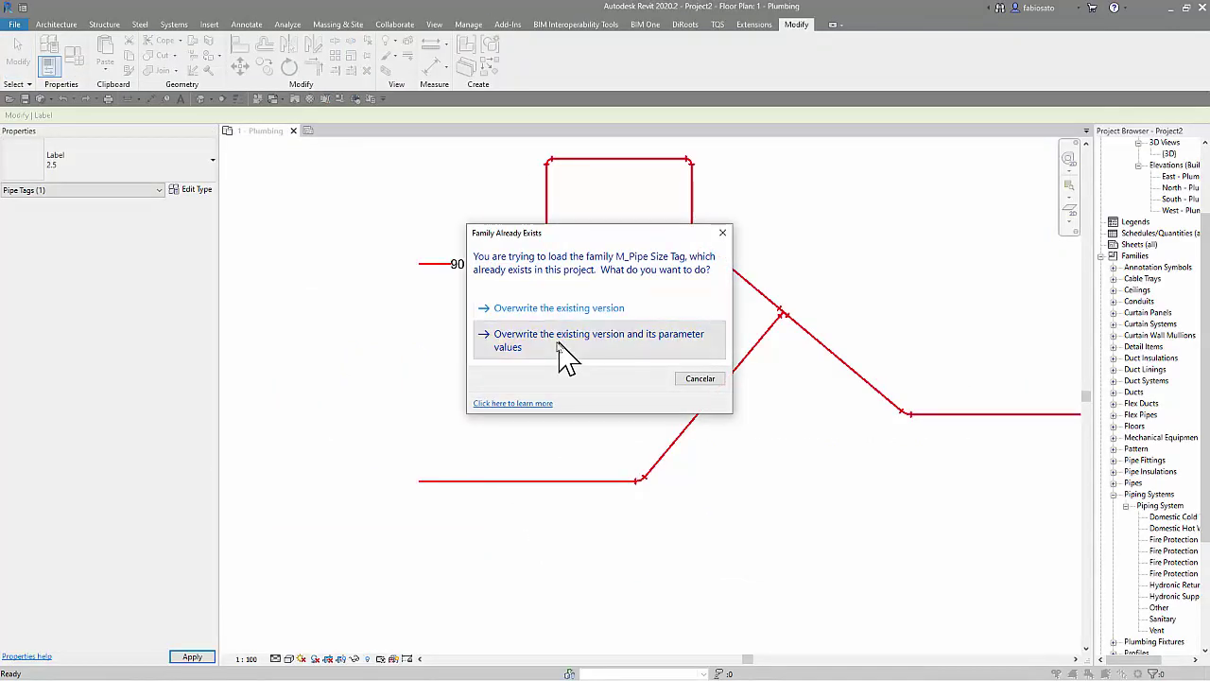
pyautogui.click(565, 350)
# - Reopen the pipe size tag family, reload it into the project, and close it without saving
pyautogui.click(477, 272)
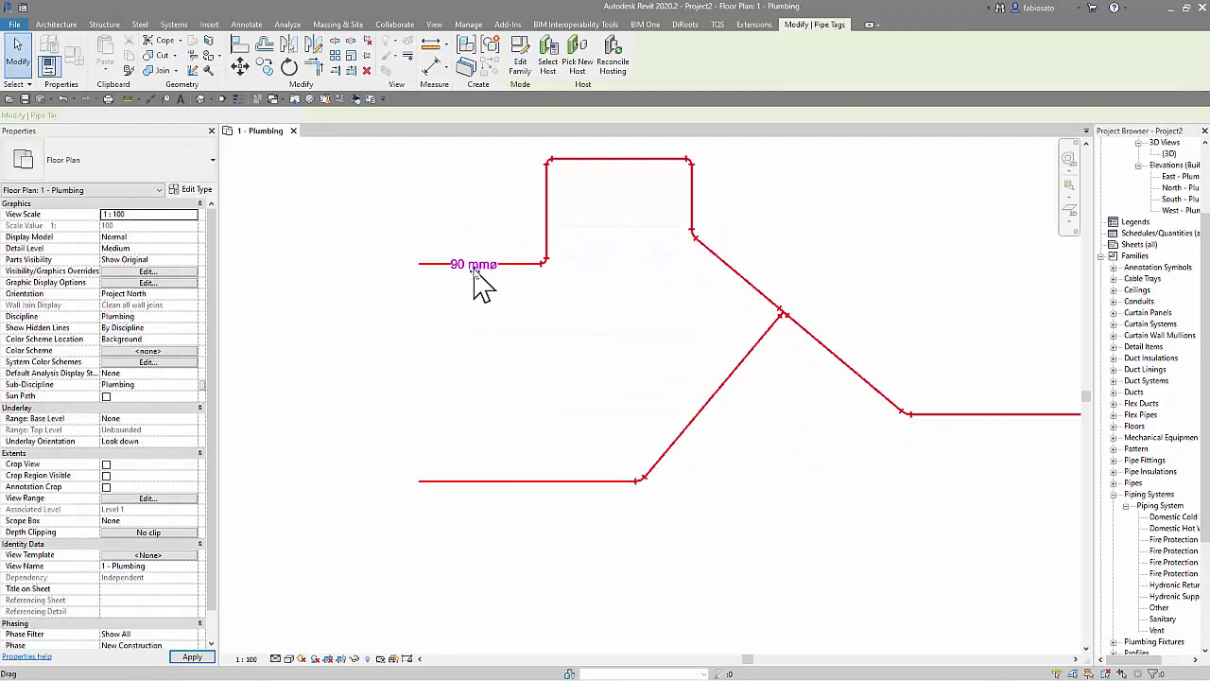
pyautogui.click(523, 59)
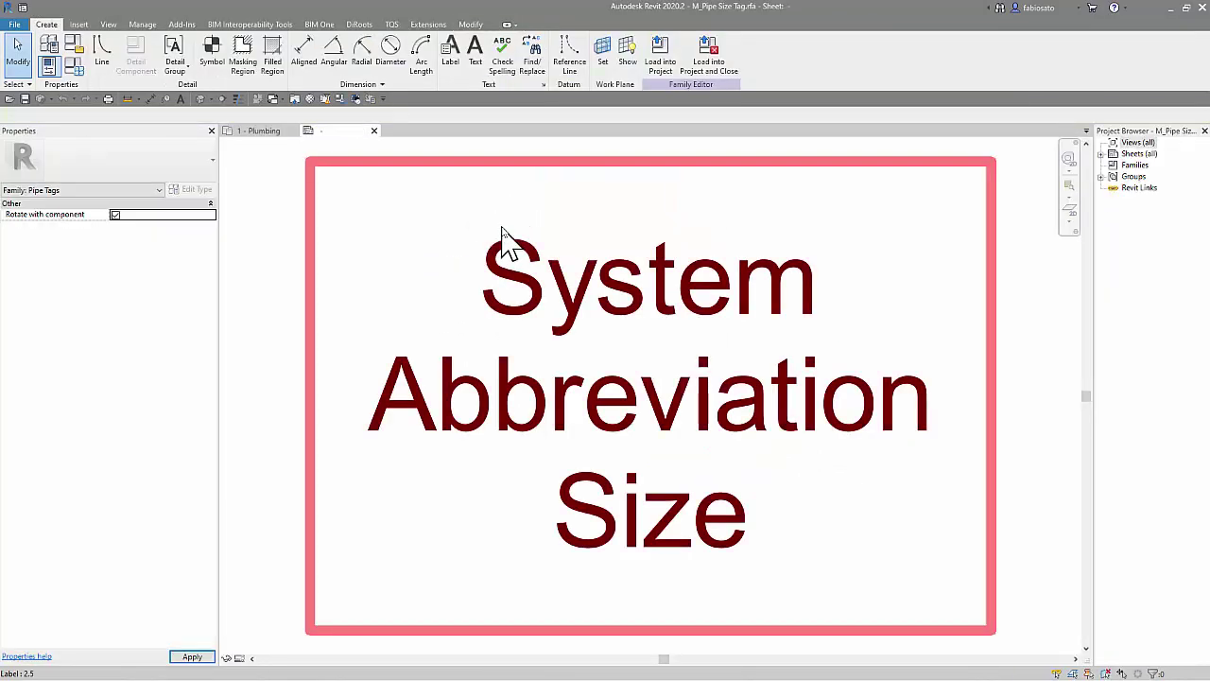
pyautogui.click(704, 61)
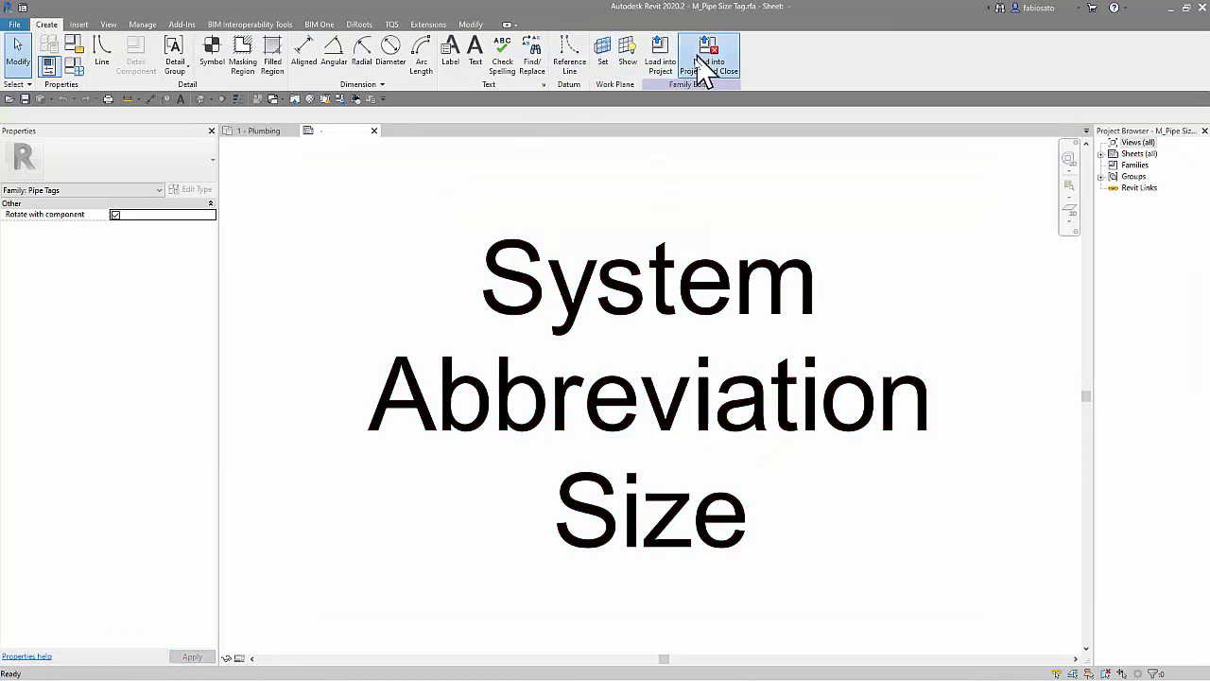
pyautogui.click(571, 356)
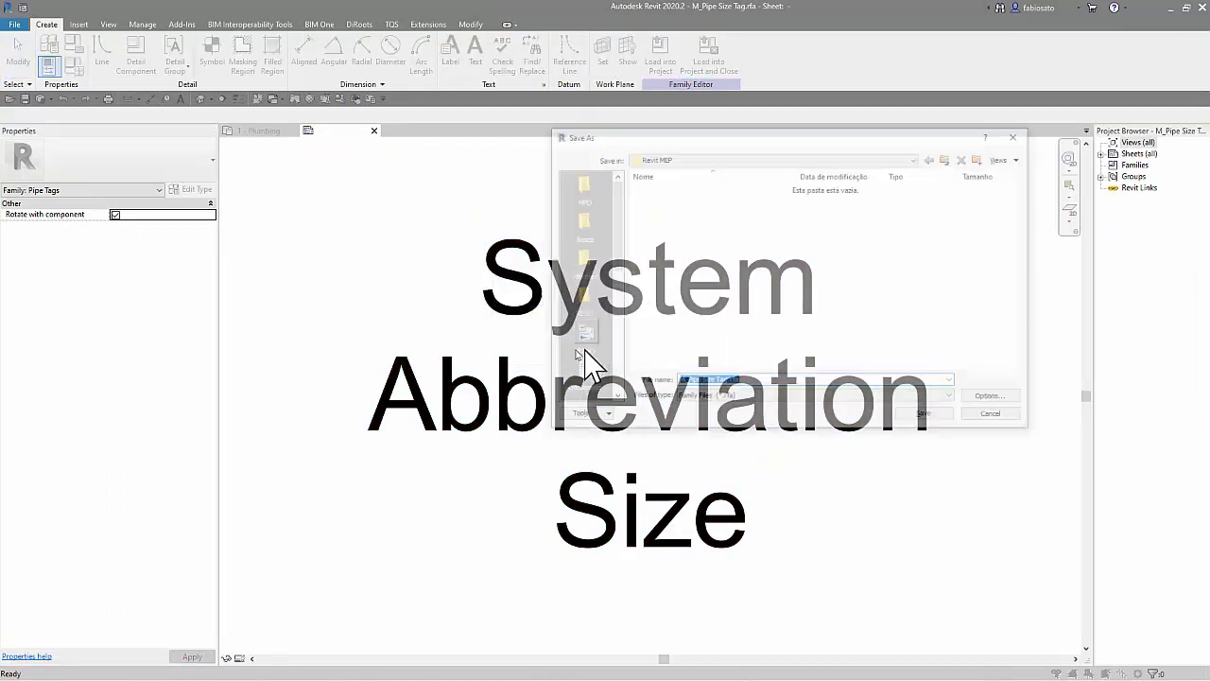
pyautogui.click(923, 413)
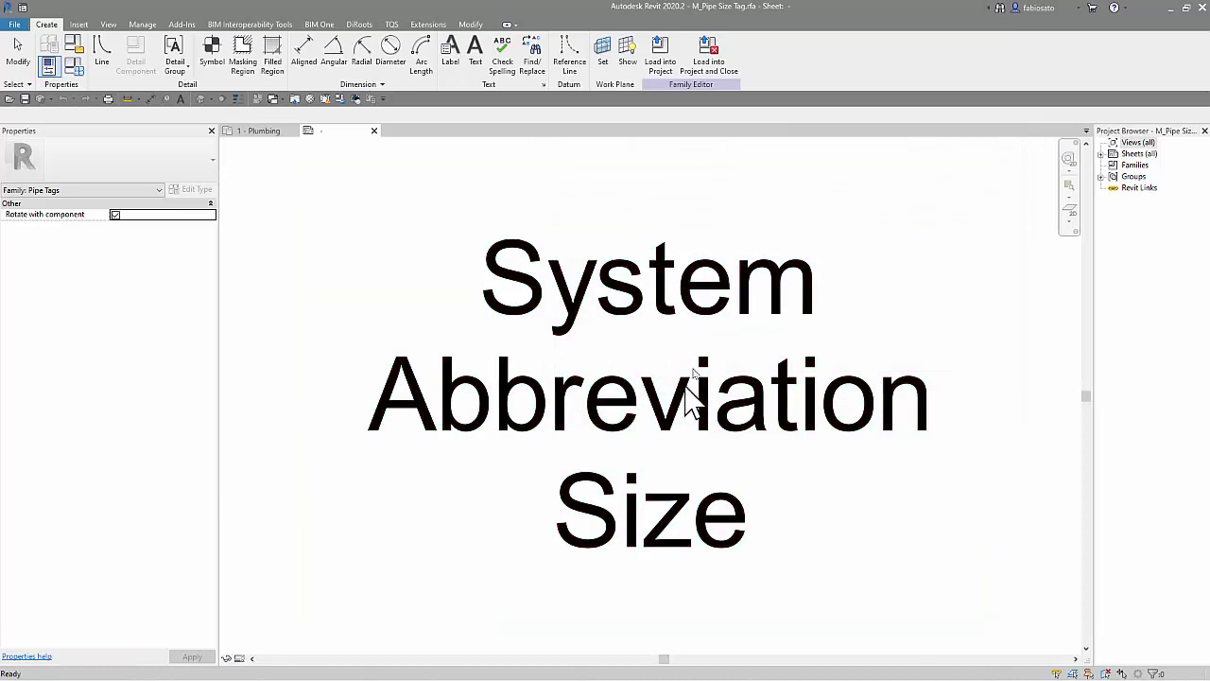
pyautogui.click(372, 131)
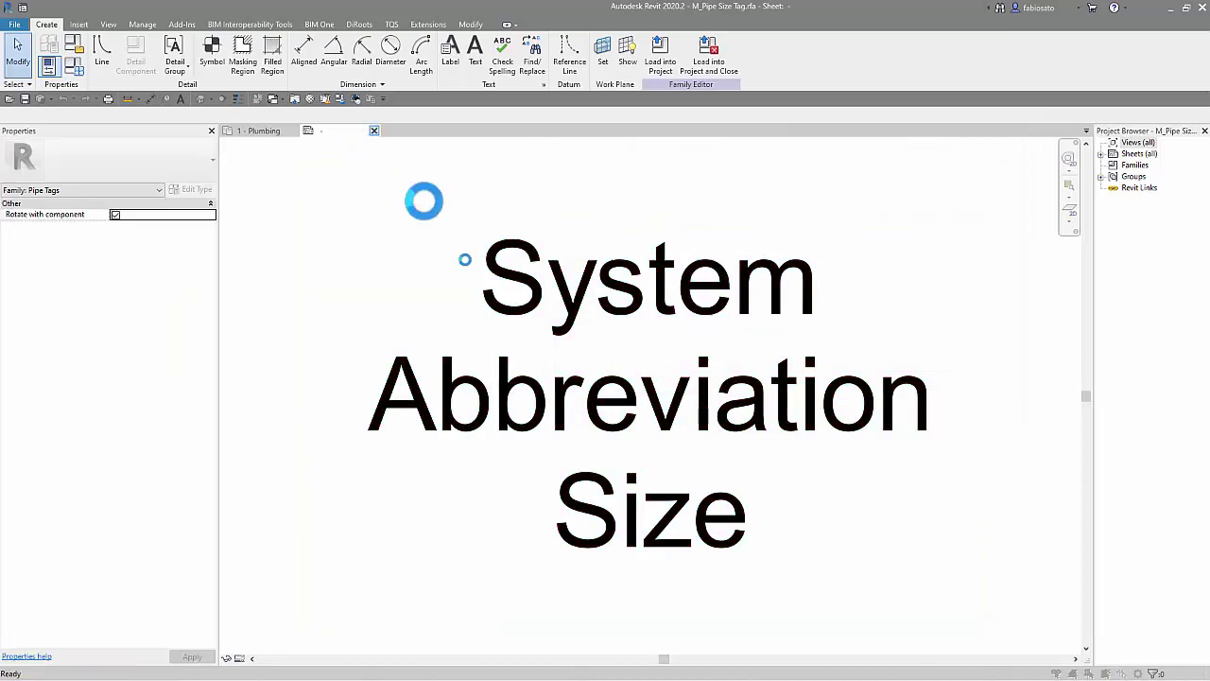
pyautogui.click(626, 354)
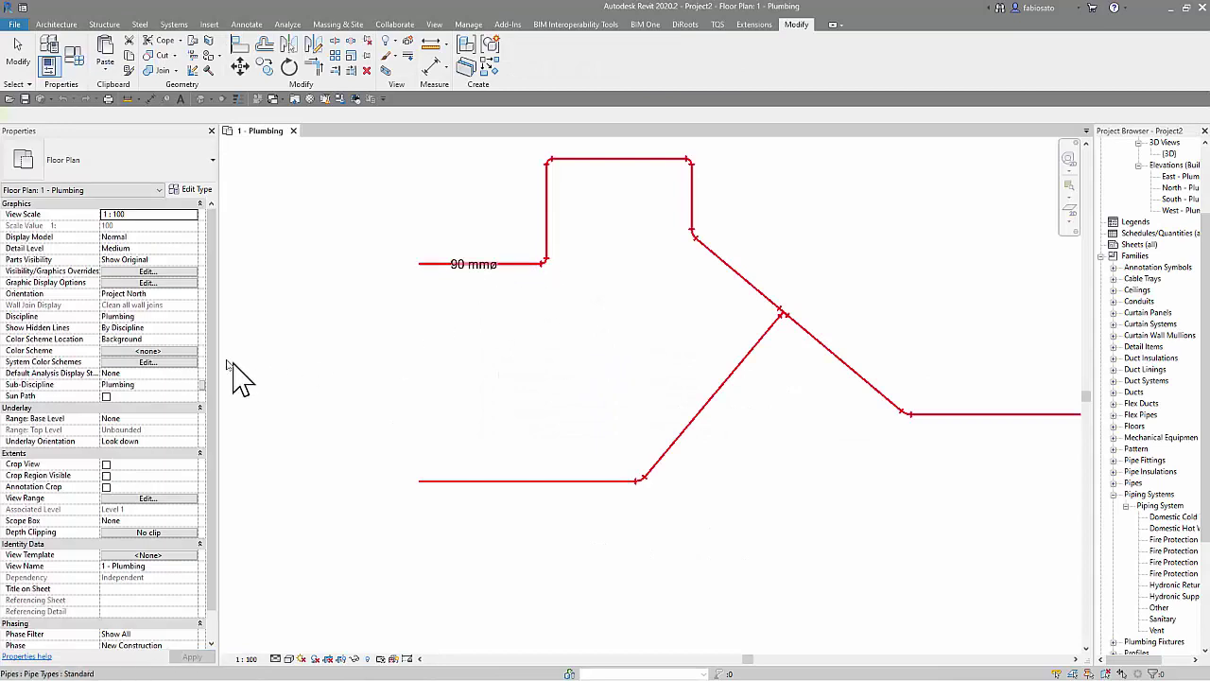
# - Change the selected pipe's System Type to Domestic Cold Water
pyautogui.click(193, 397)
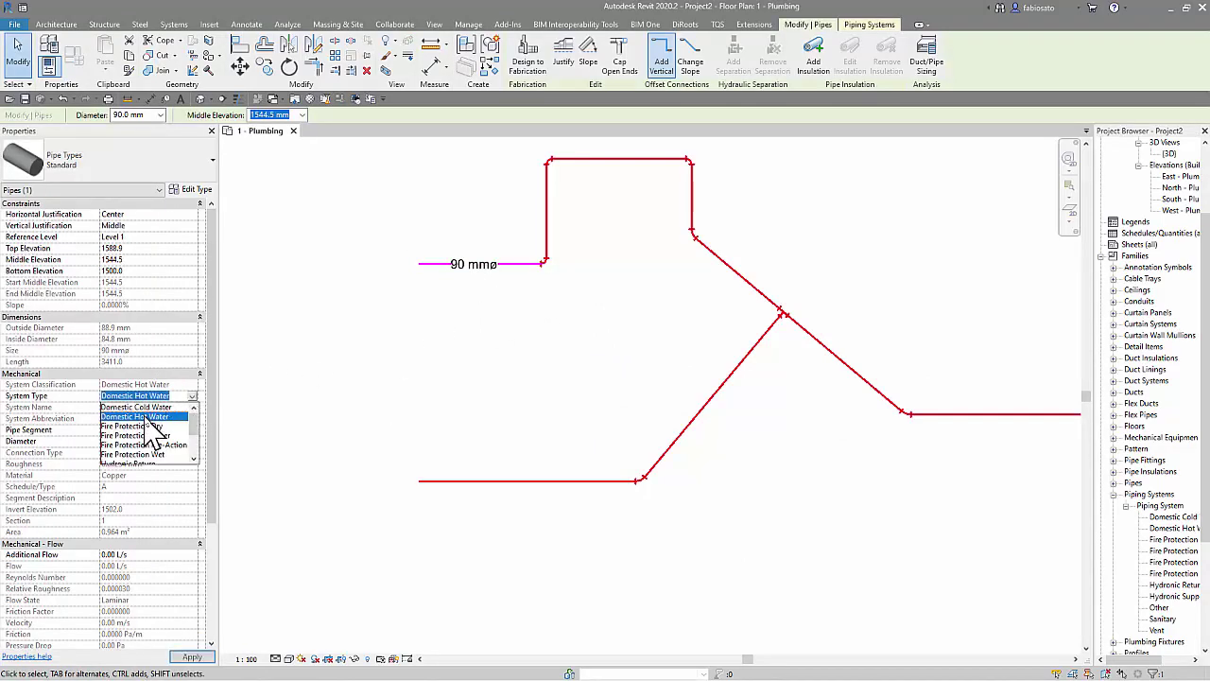
pyautogui.click(161, 408)
pyautogui.click(405, 358)
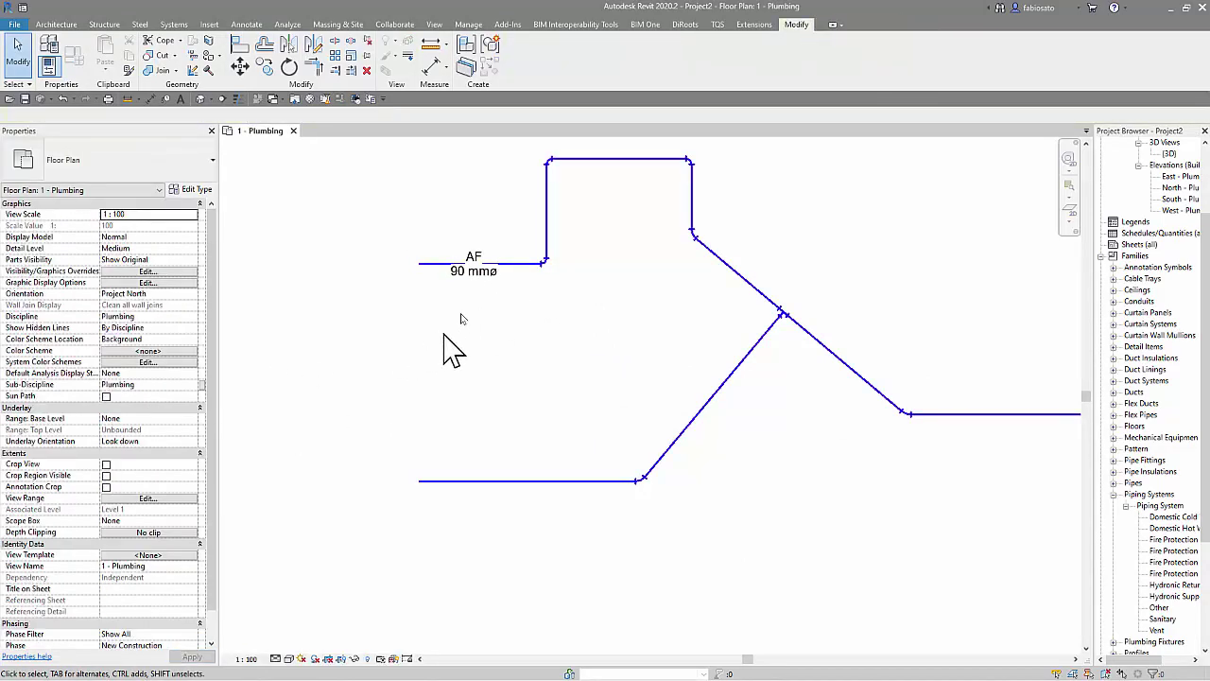
# - Drag the AF / 90 mmø pipe tag slightly upward above the pipe
pyautogui.scroll(2, 468, 290)
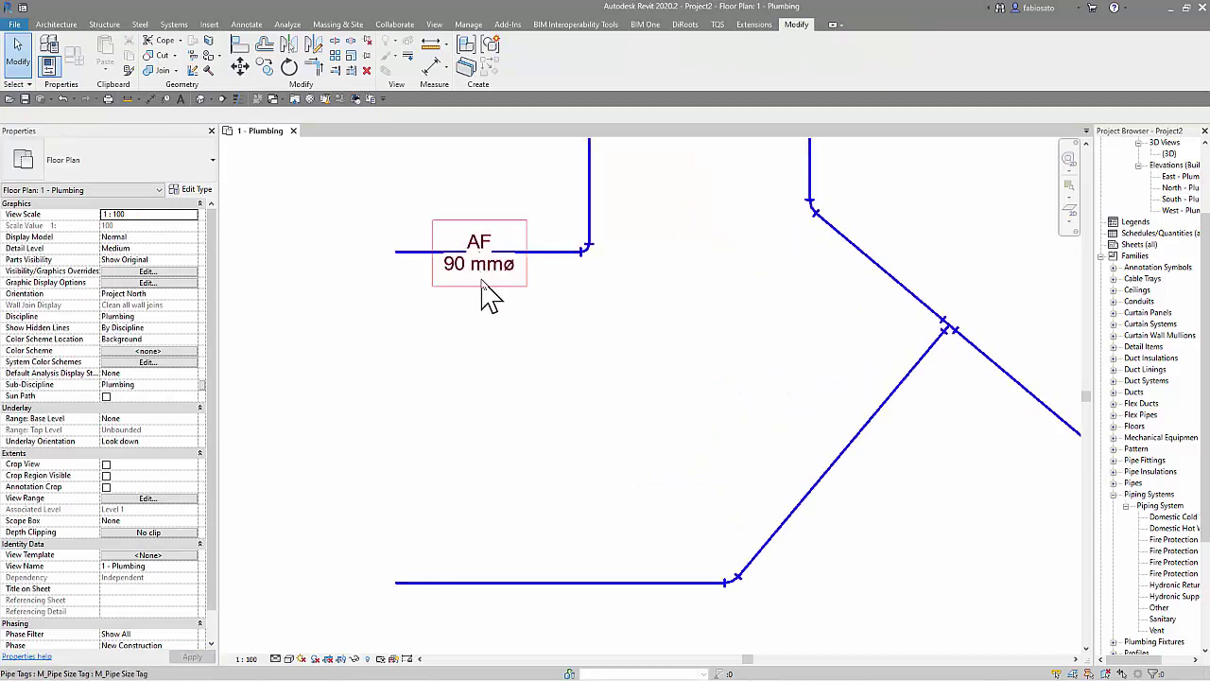
pyautogui.click(481, 288)
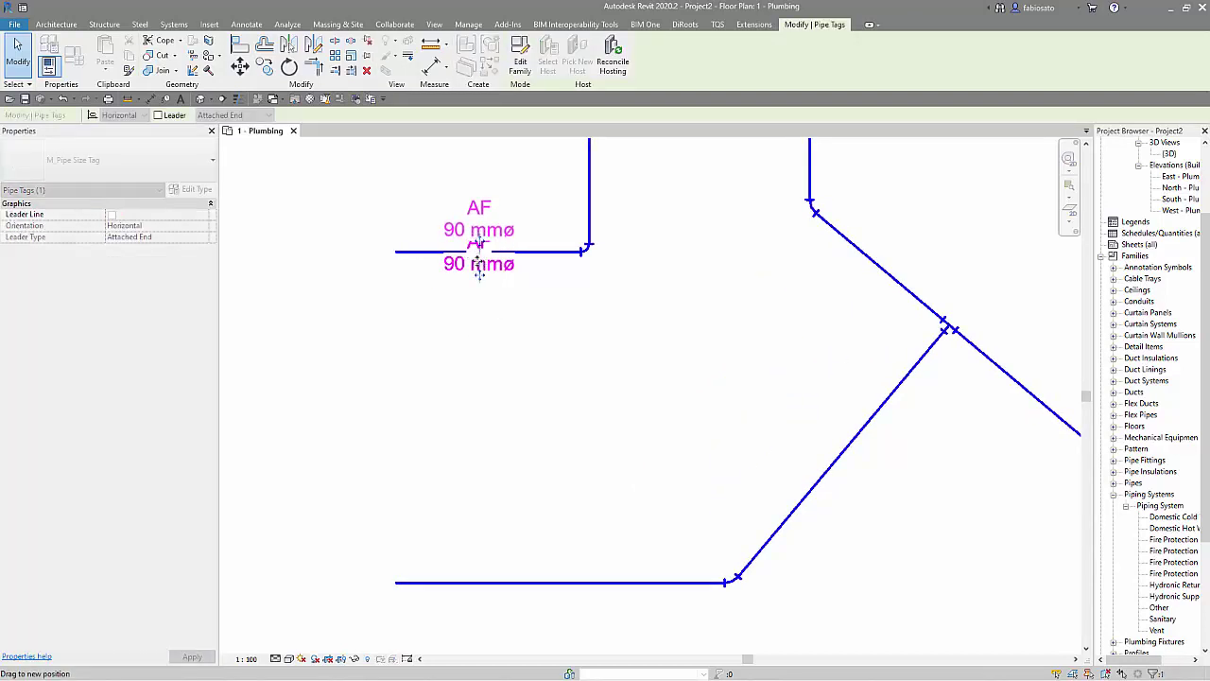
pyautogui.moveTo(481, 289); pyautogui.dragTo(480, 257)
pyautogui.click(472, 316)
pyautogui.scroll(-2, 445, 383)
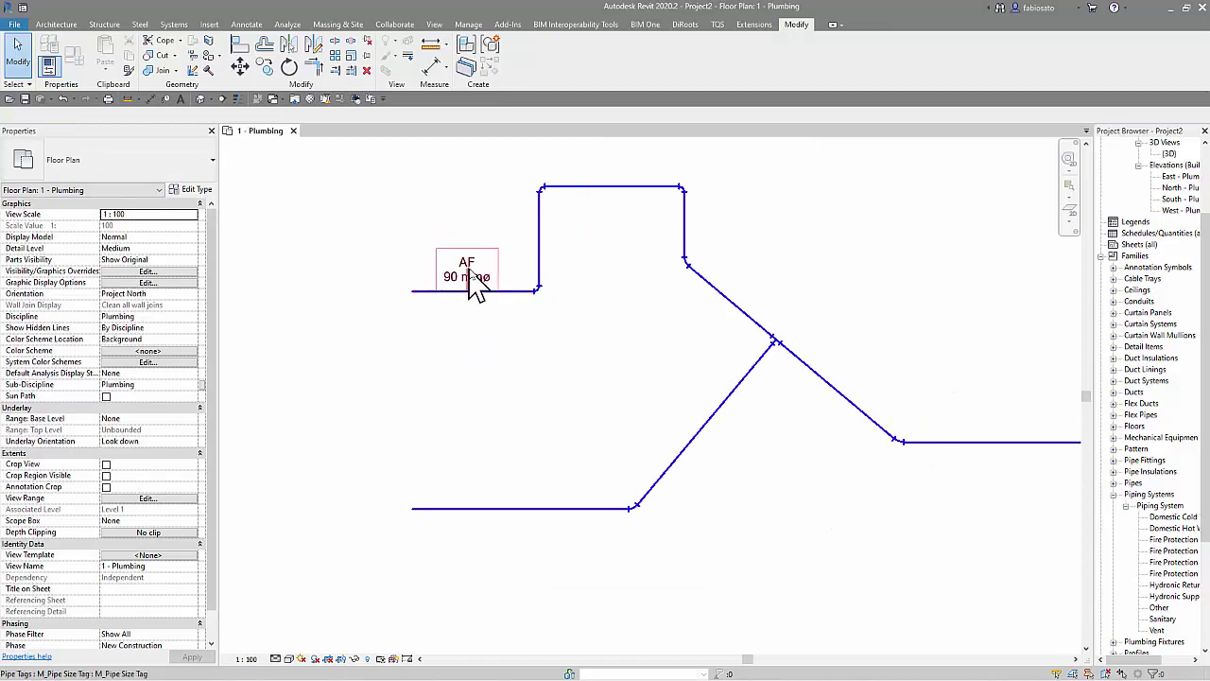
pyautogui.doubleClick(1158, 518)
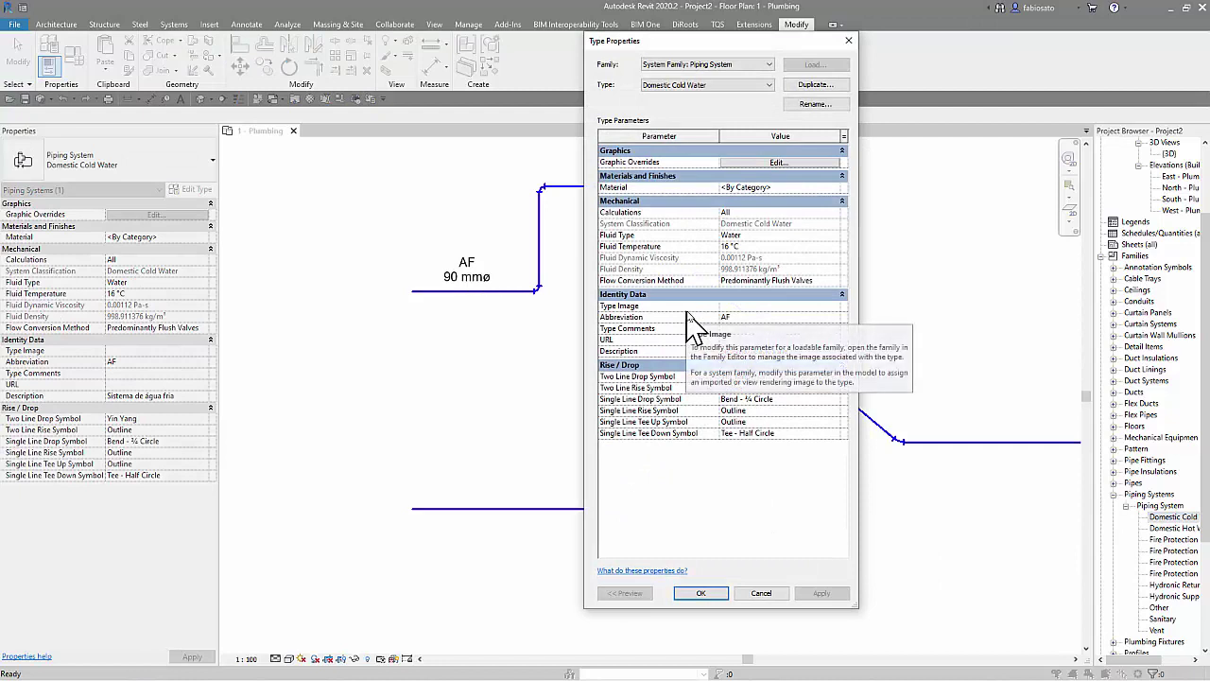
pyautogui.click(756, 163)
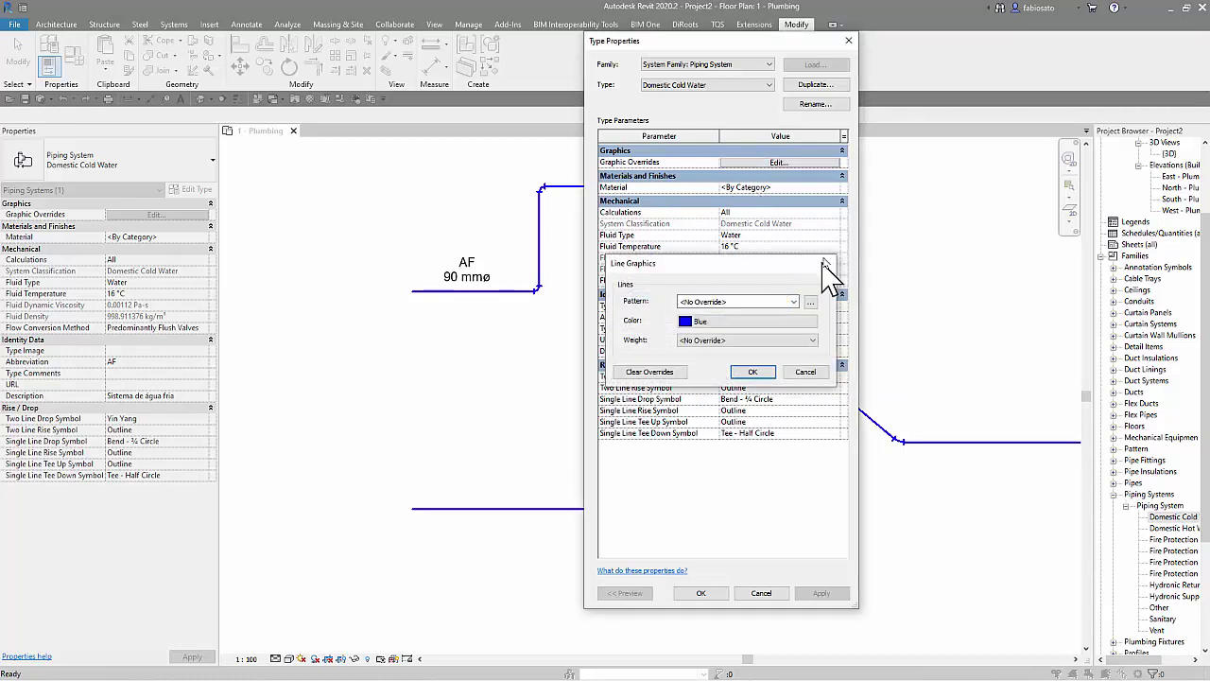
pyautogui.click(822, 264)
pyautogui.click(848, 40)
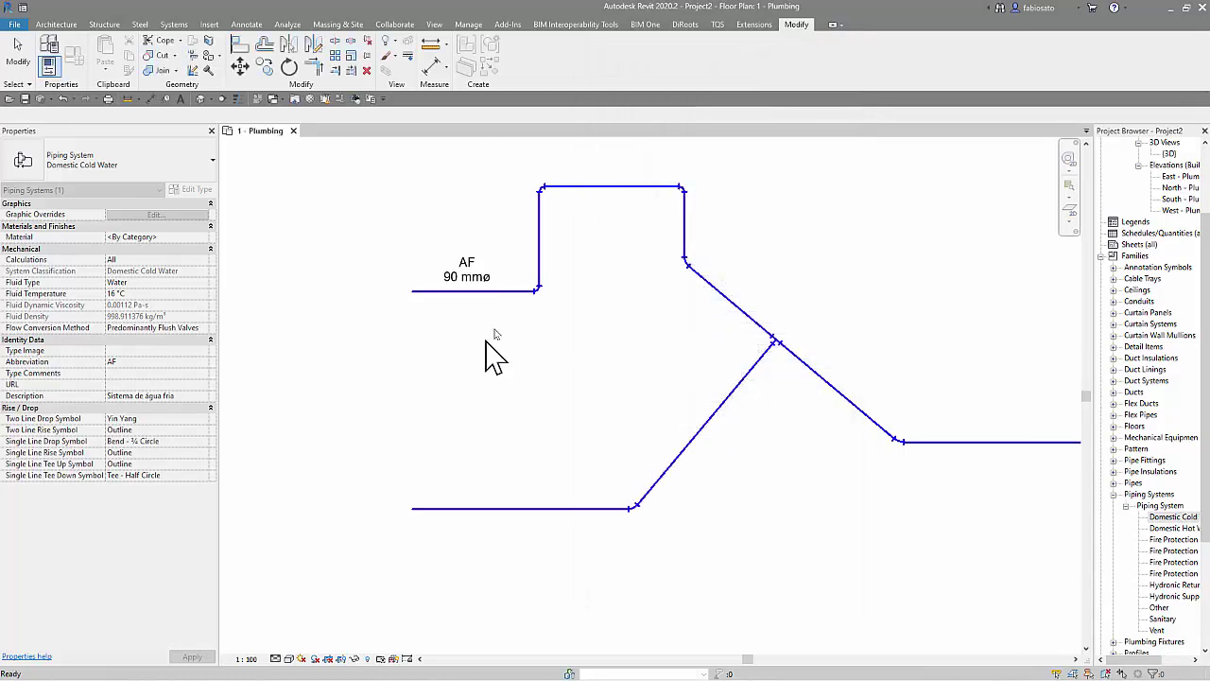
pyautogui.click(494, 303)
# - Open Mechanical Settings at Pipe Settings > Segments and Sizes
pyautogui.click(468, 23)
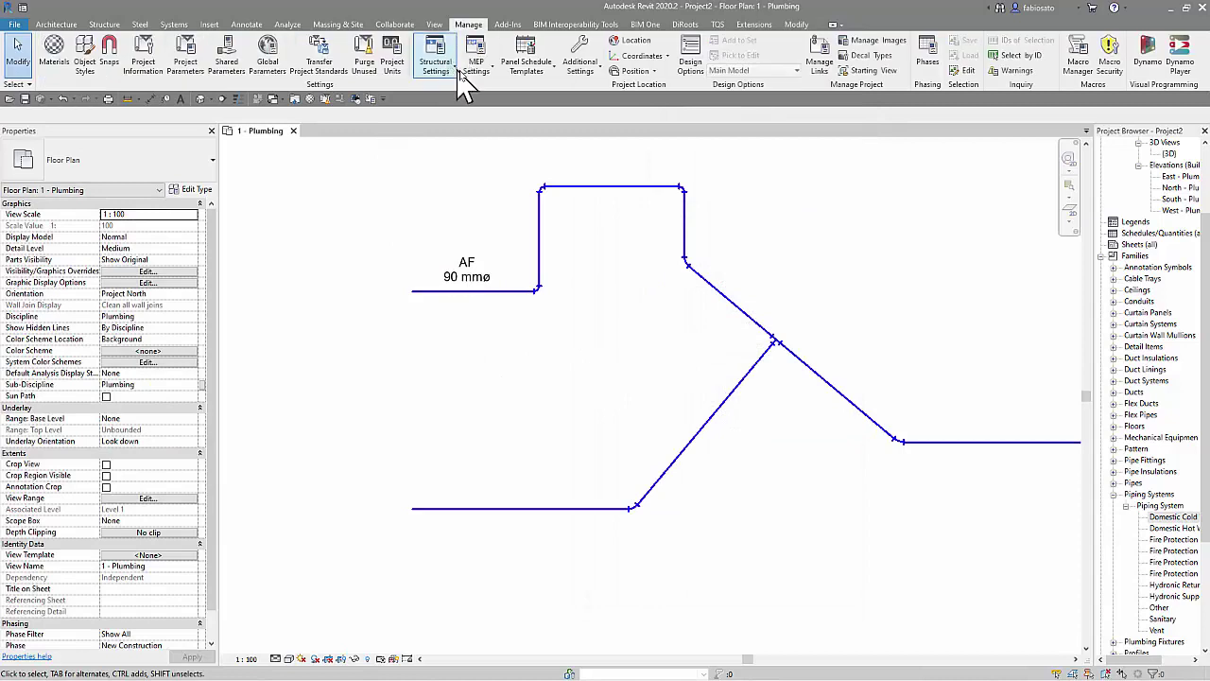
pyautogui.click(476, 64)
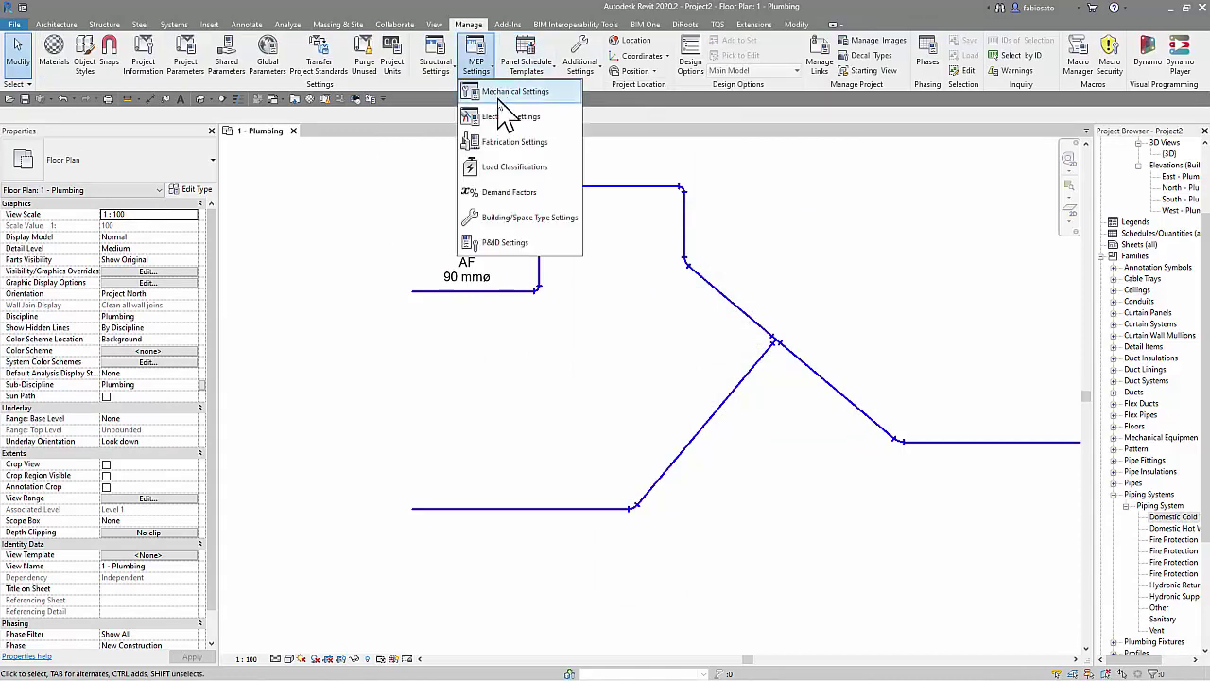
pyautogui.click(524, 91)
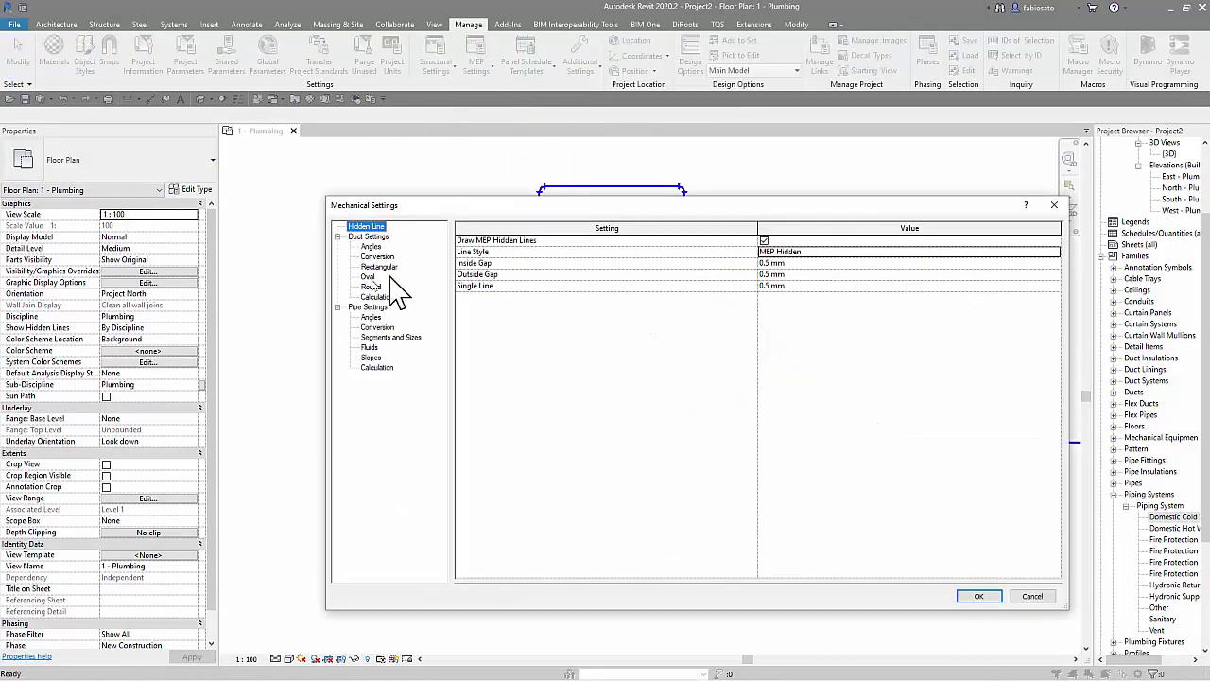
pyautogui.click(374, 308)
pyautogui.click(390, 337)
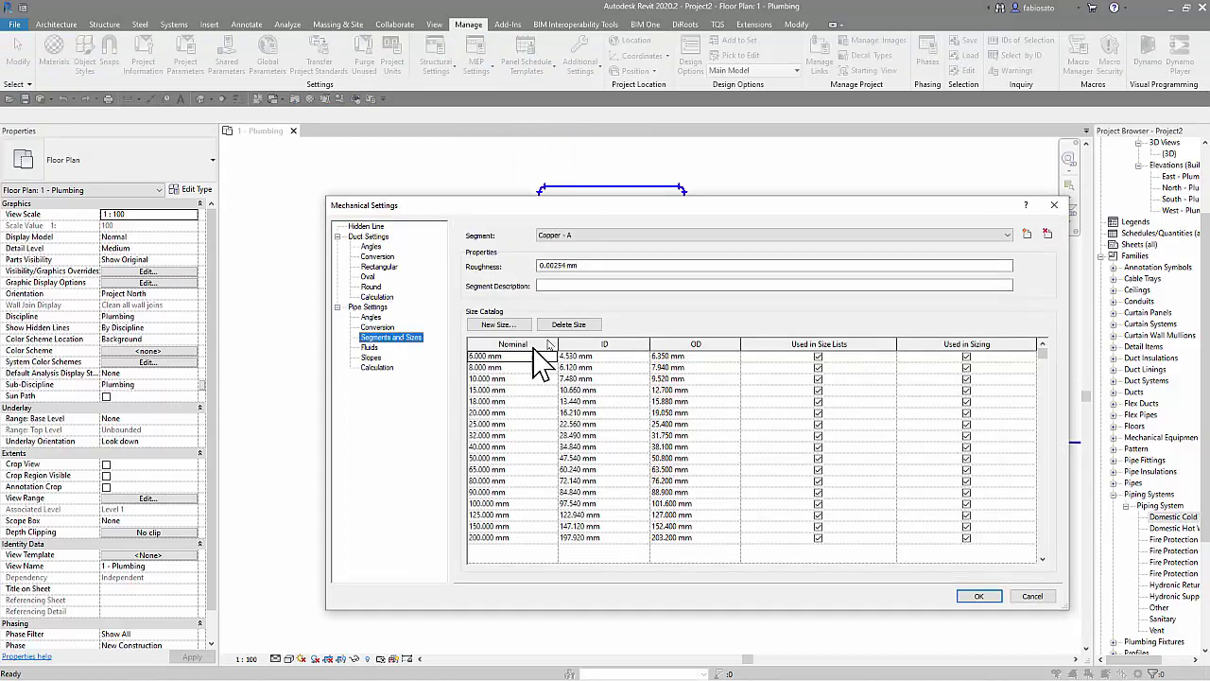
# - Finish the Copper - A segment description as 'Tubo de cobre' and confirm with OK
pyautogui.click(574, 285)
pyautogui.write('Tubo de co')
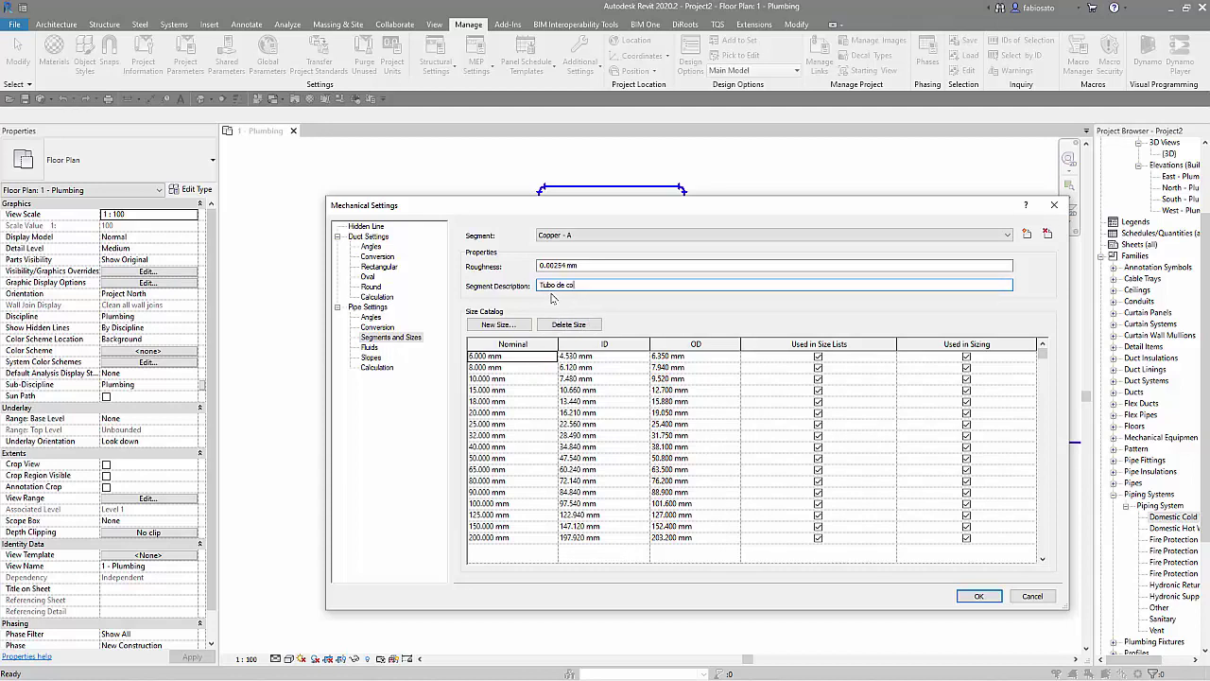
pyautogui.write('bre')
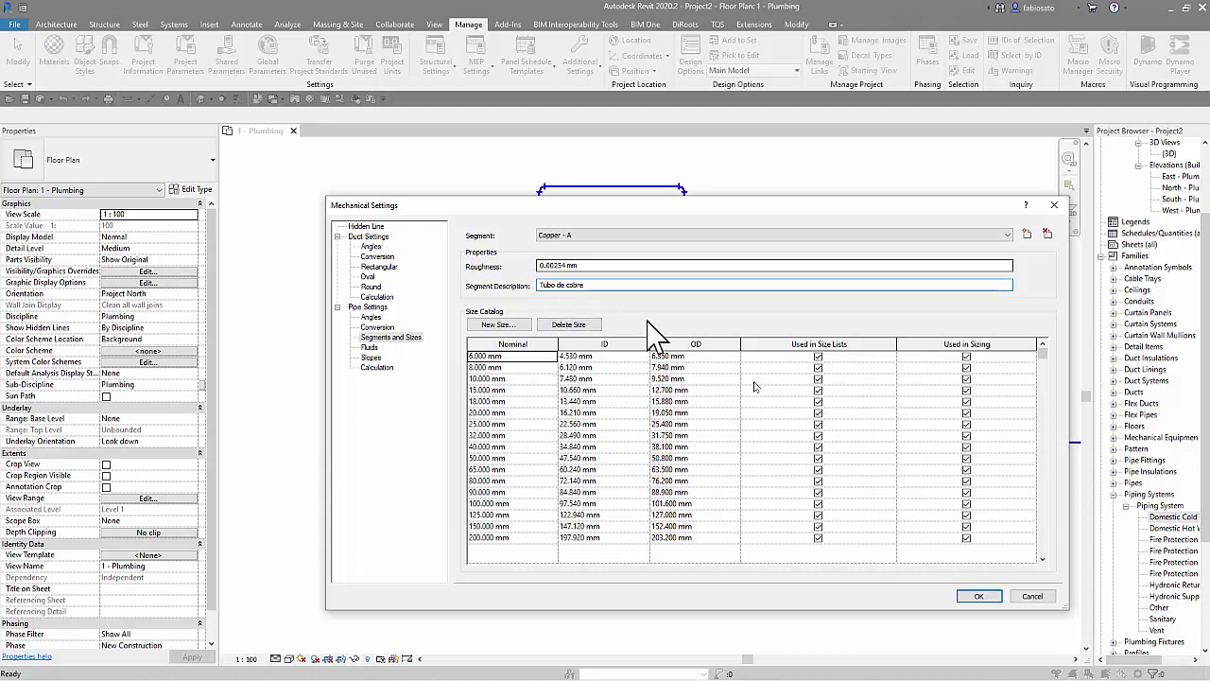
pyautogui.click(974, 597)
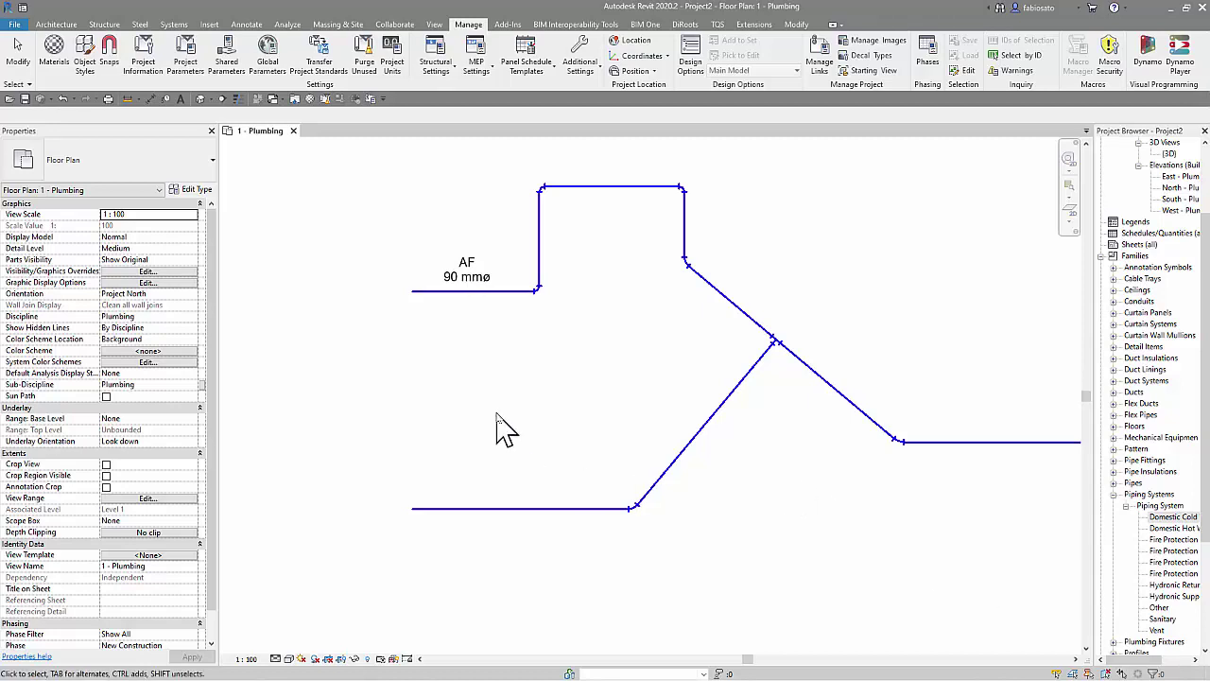
# - Select the AF pipe and review its properties: Copper - A, 'Tubo de cobre', 0.0 mm insulation
pyautogui.click(506, 310)
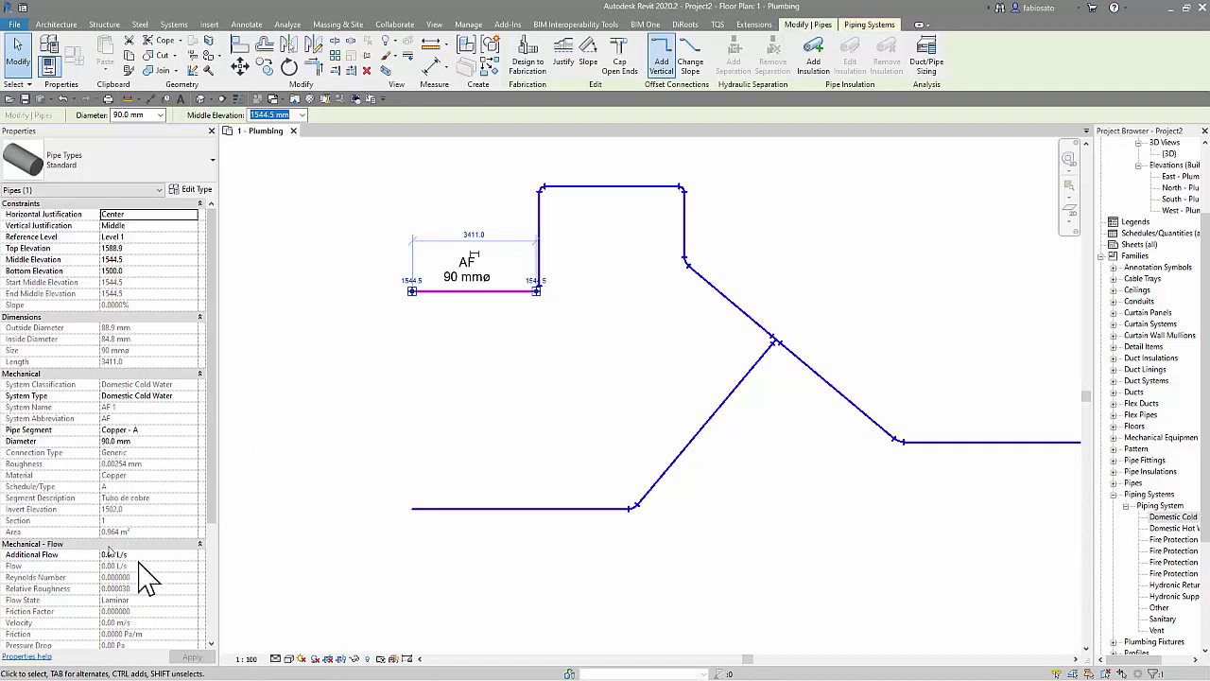
pyautogui.scroll(-2, 109, 464)
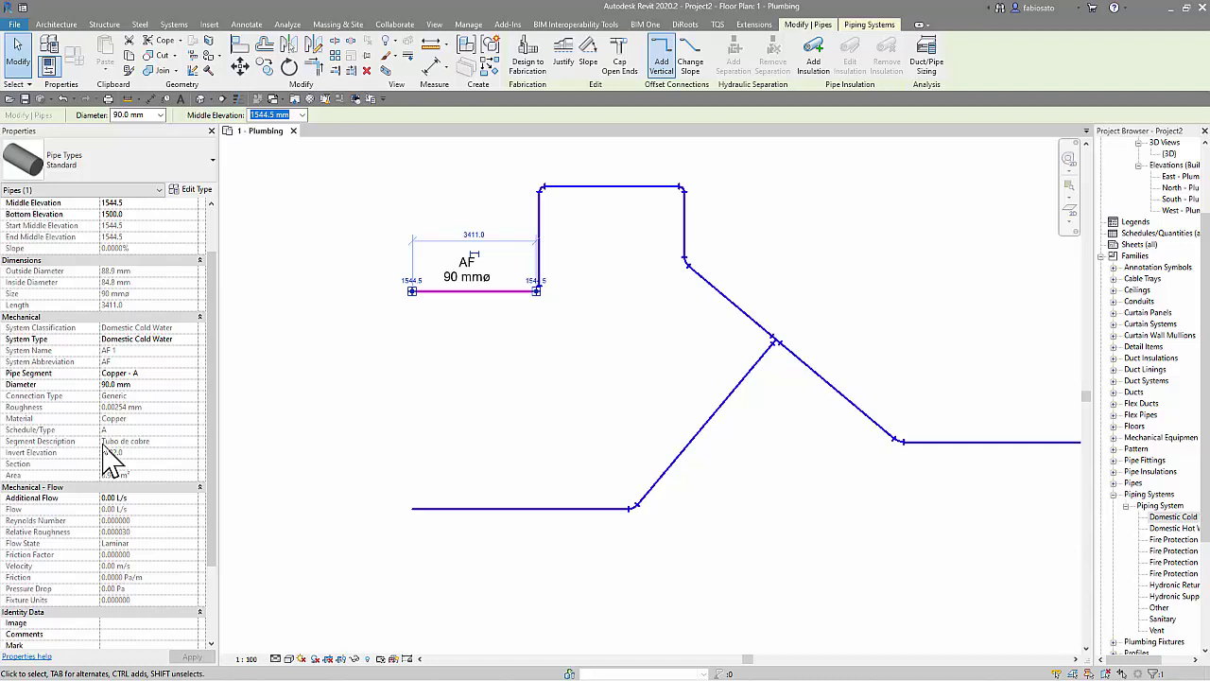
pyautogui.scroll(-2, 109, 462)
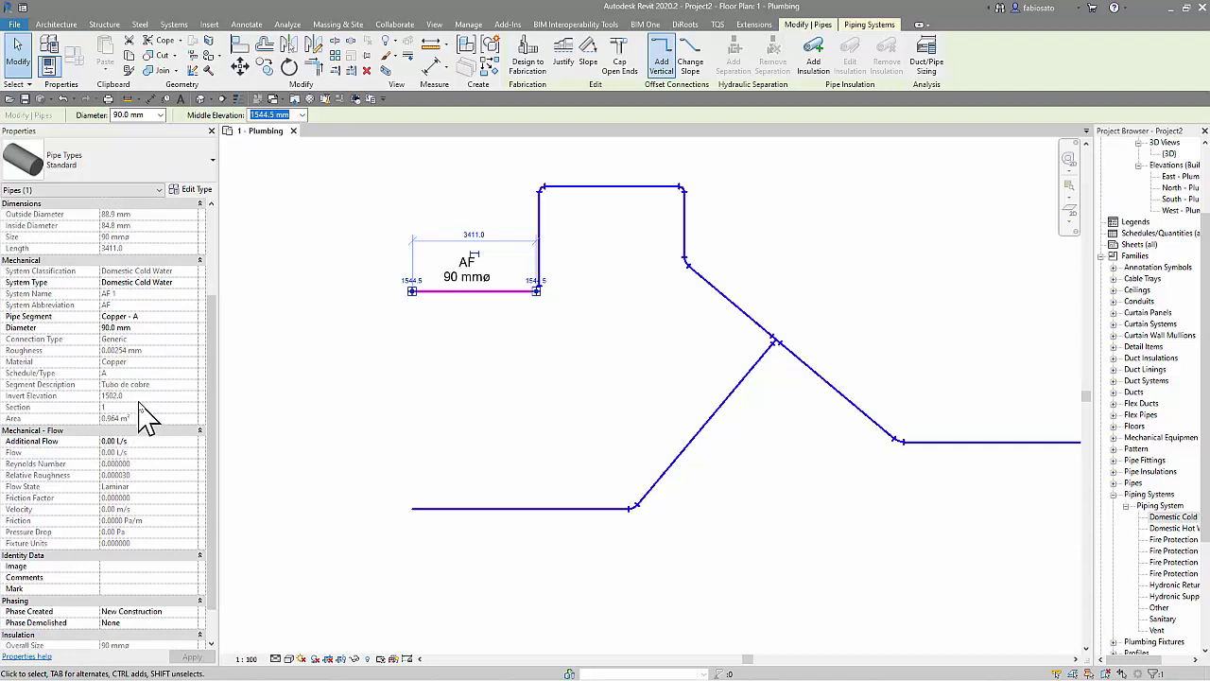
pyautogui.scroll(-2, 142, 416)
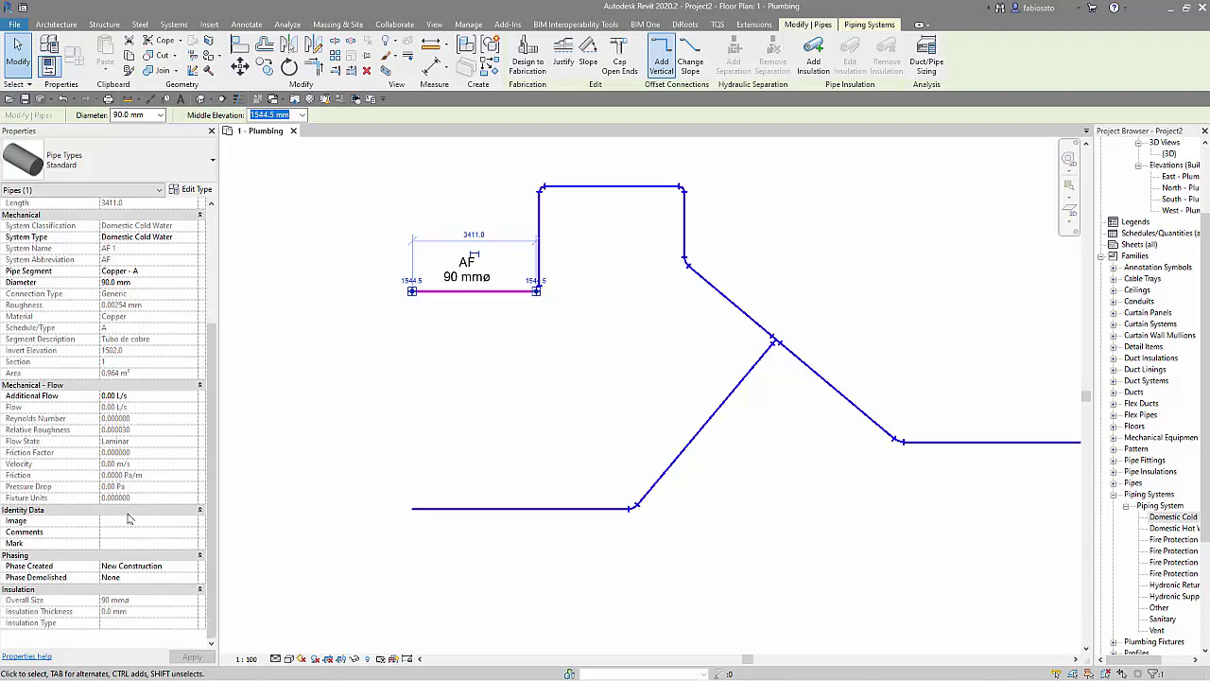
pyautogui.scroll(5, 54, 548)
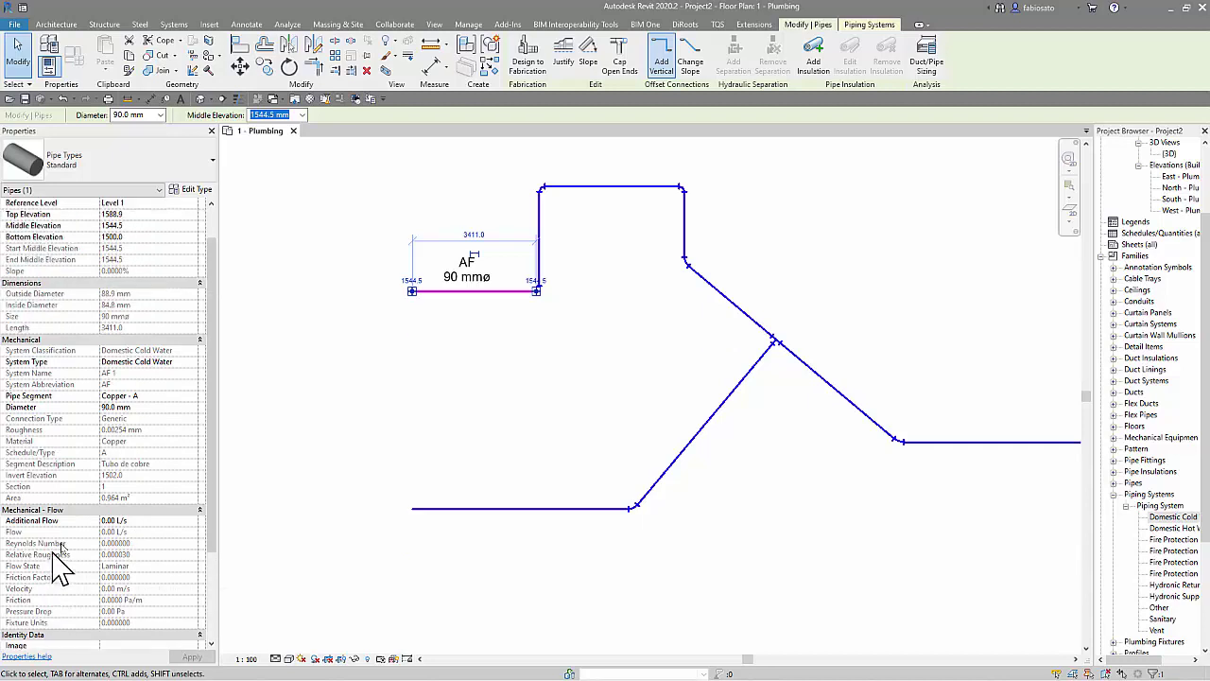
pyautogui.scroll(1, 95, 383)
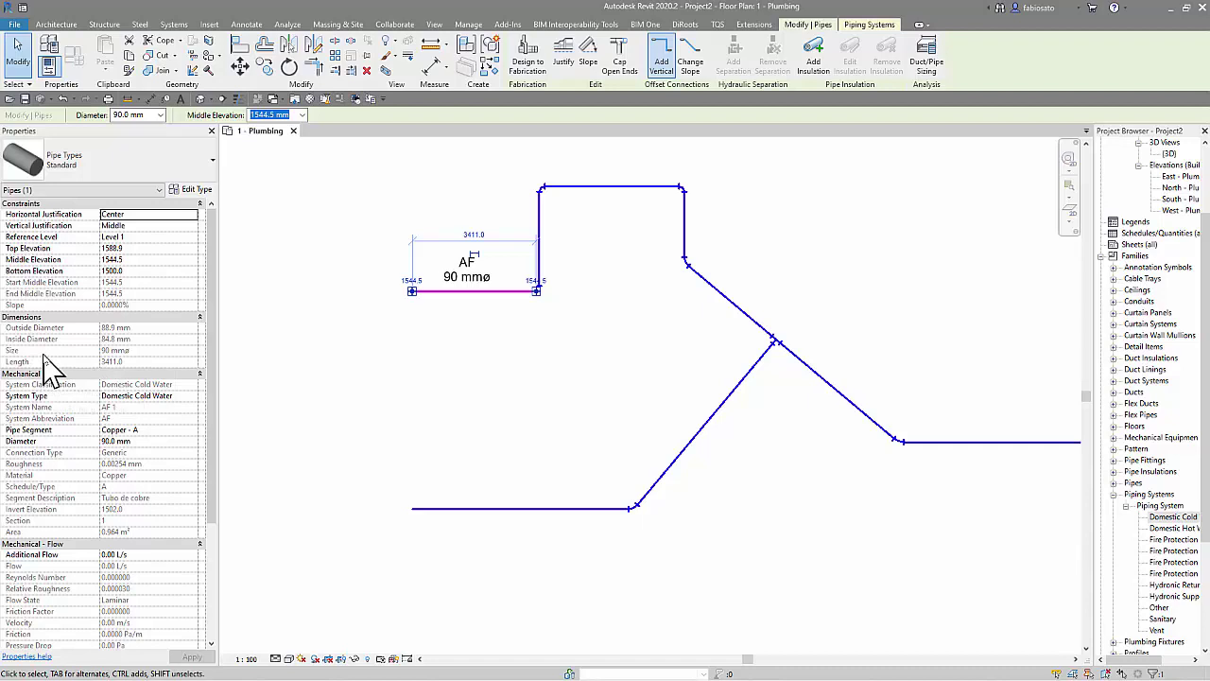
pyautogui.scroll(-3, 49, 373)
pyautogui.scroll(-2, 74, 586)
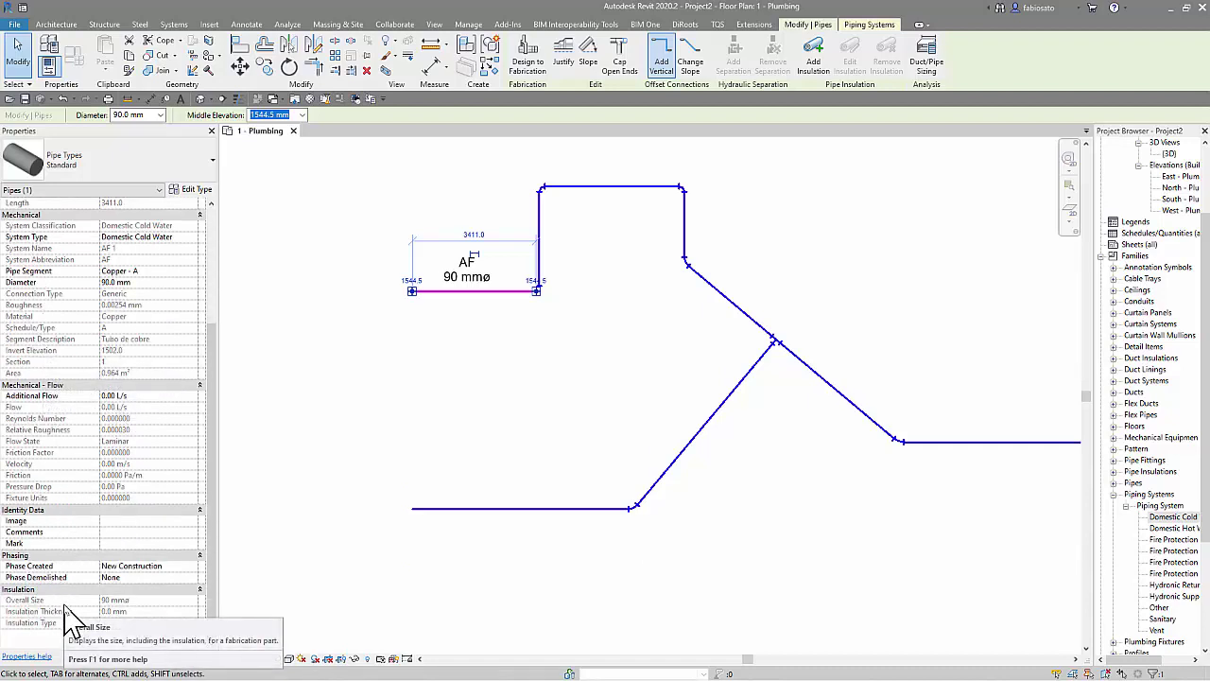
# - Add 25 mm Fiberglass insulation to the selected AF pipe, then deselect it
pyautogui.click(813, 62)
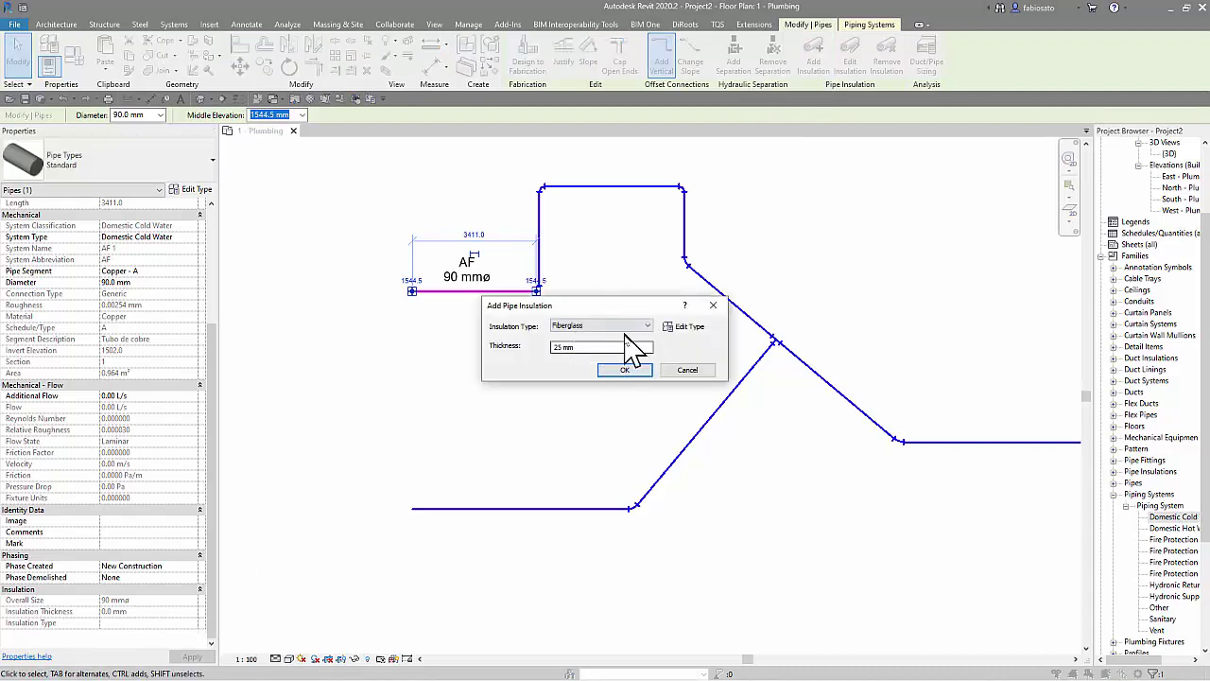
pyautogui.click(625, 372)
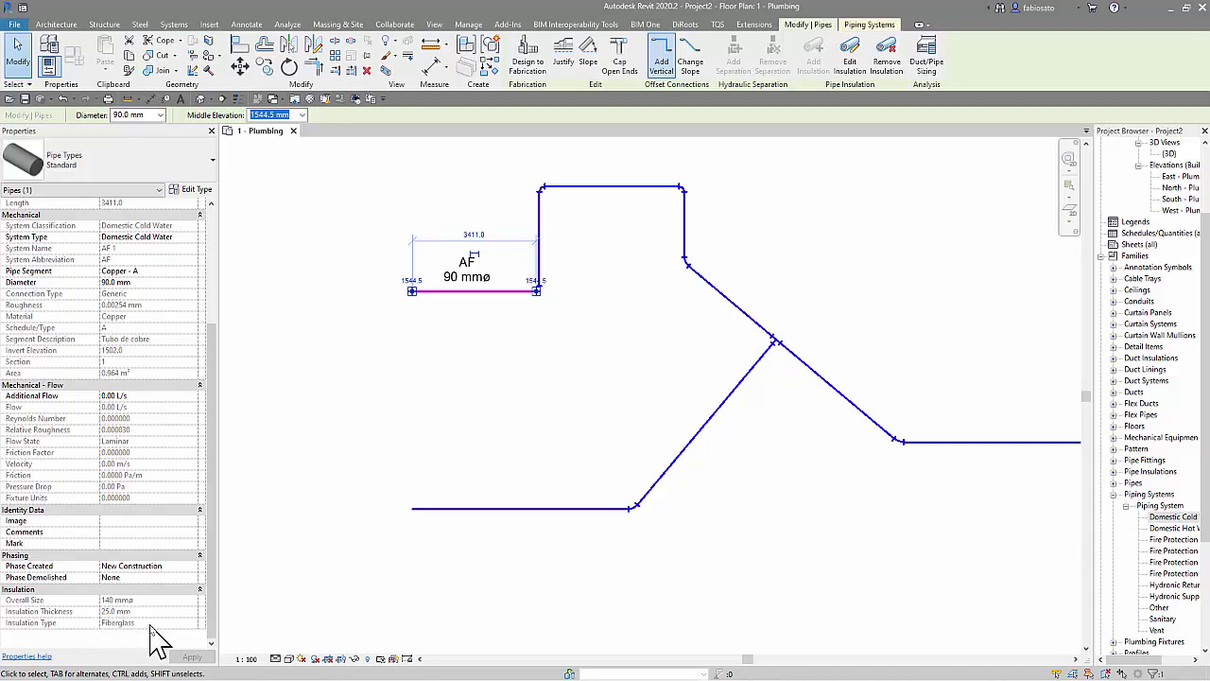
pyautogui.click(385, 474)
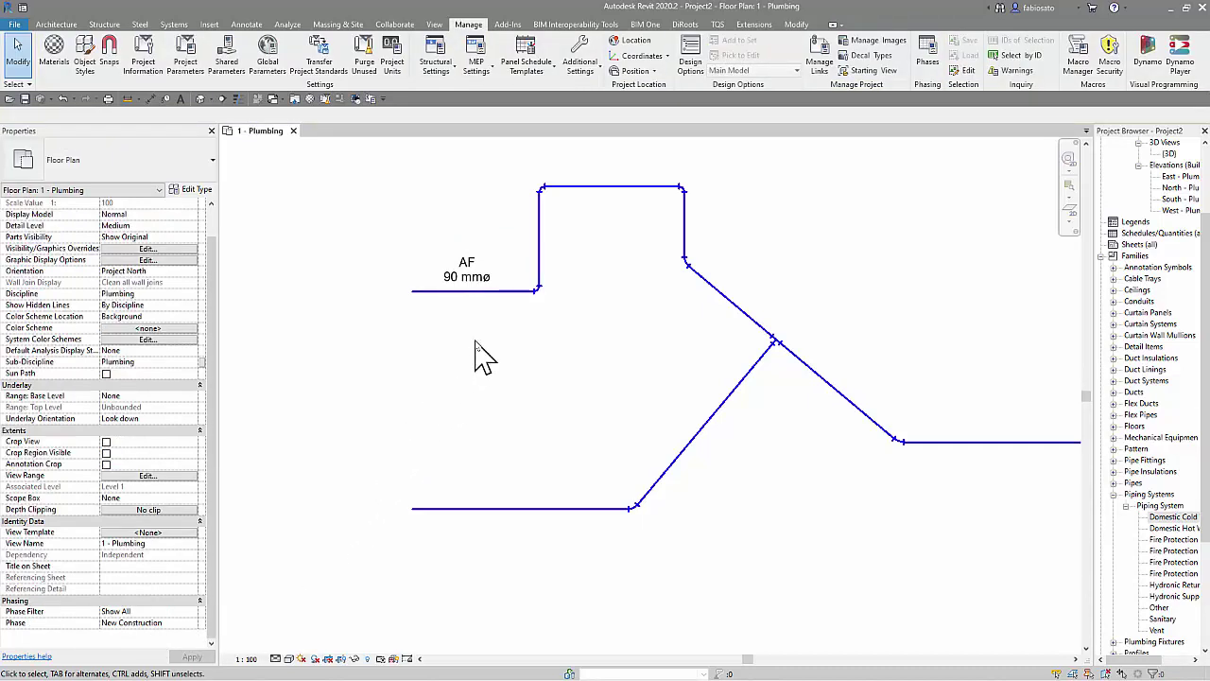
# - Open the {3D} view and set its detail level to Fine
pyautogui.doubleClick(1169, 153)
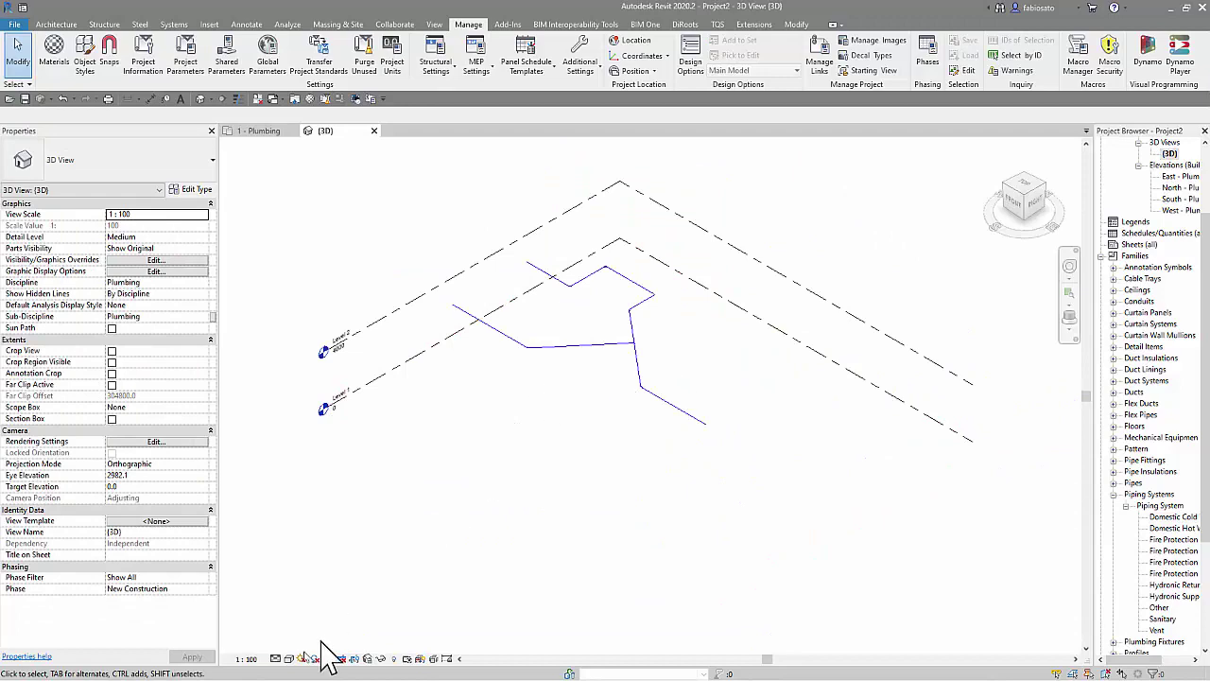
pyautogui.click(276, 659)
pyautogui.click(288, 645)
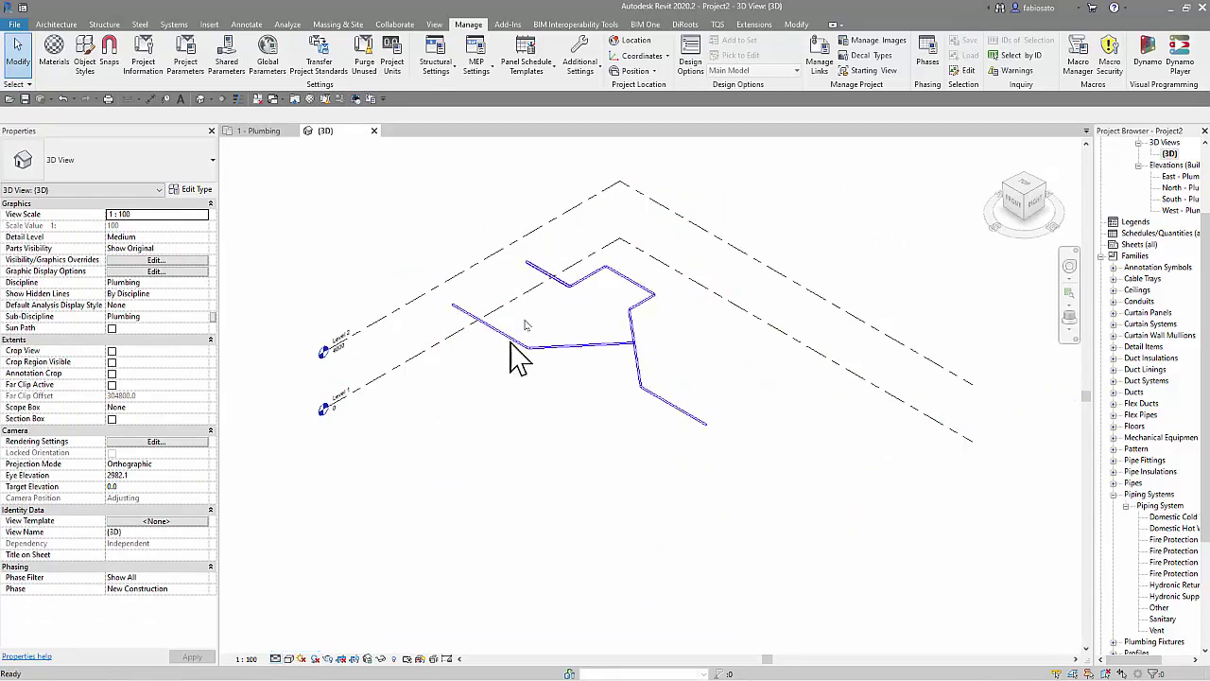
pyautogui.scroll(2, 567, 241)
pyautogui.scroll(2, 568, 241)
pyautogui.scroll(2, 575, 278)
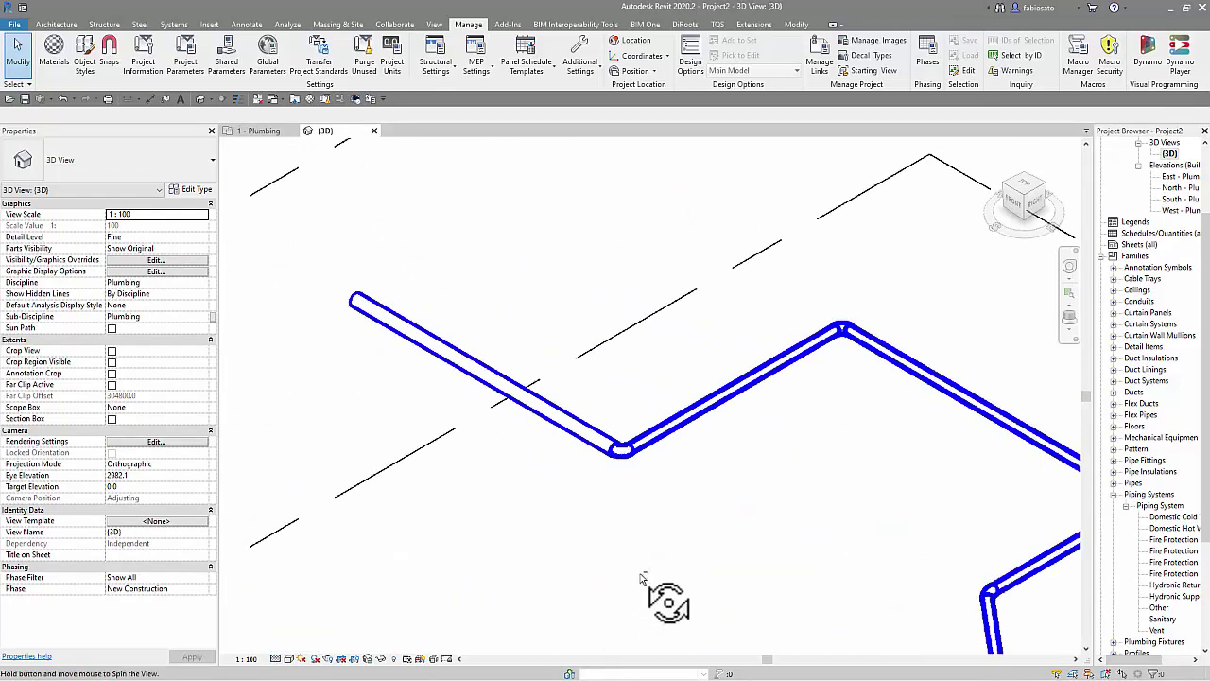
pyautogui.keyDown('shift'); pyautogui.moveTo(643, 574); pyautogui.dragTo(639, 564, button='middle'); pyautogui.keyUp('shift')
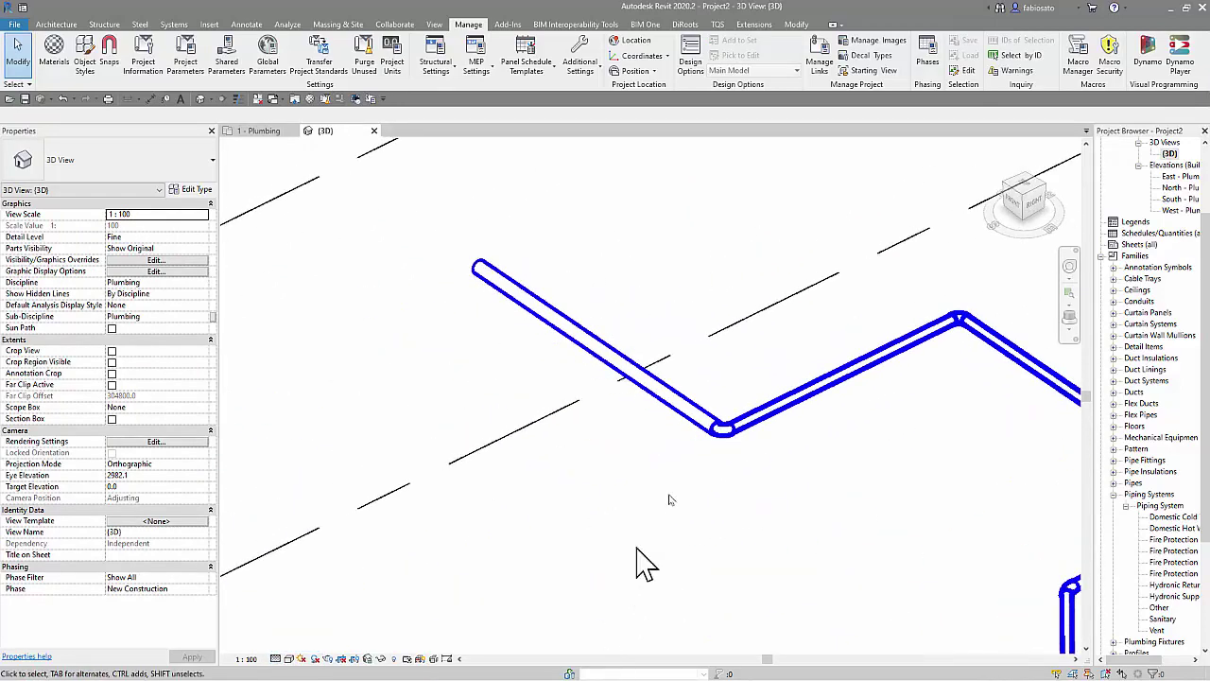
# - Toggle Thin Lines and Tab-select the connected pipe branch
pyautogui.click(257, 99)
pyautogui.scroll(2, 529, 356)
pyautogui.scroll(2, 605, 365)
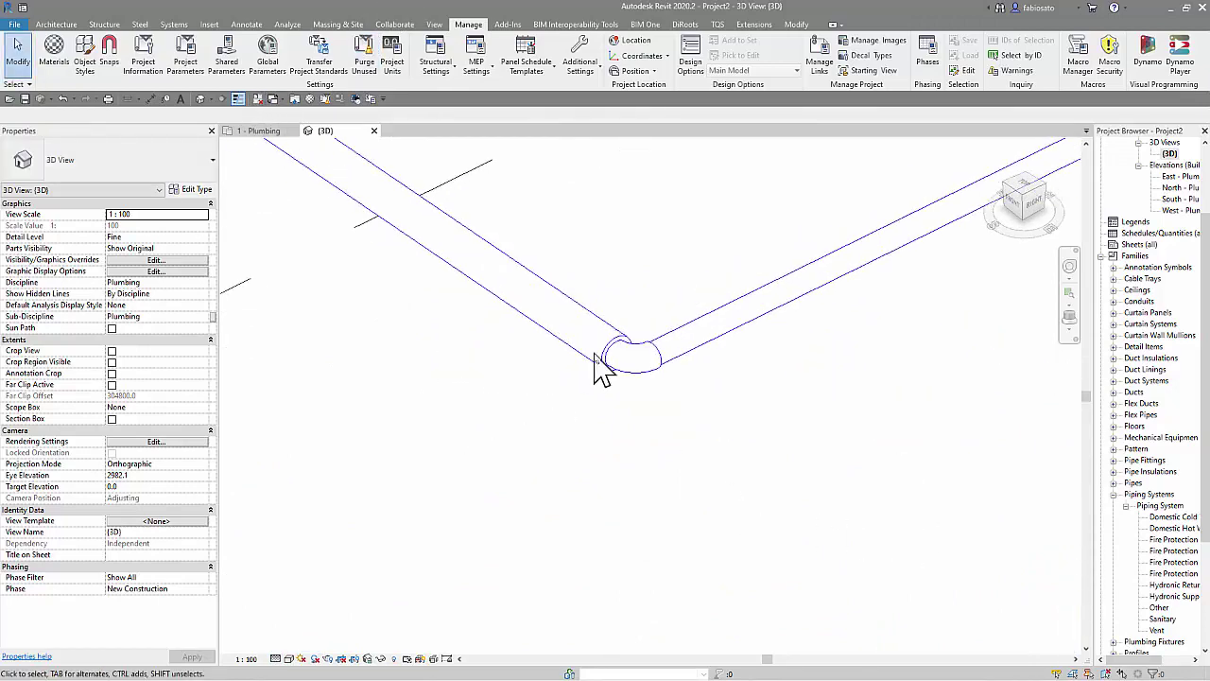
pyautogui.scroll(-3, 643, 378)
pyautogui.scroll(-2, 425, 505)
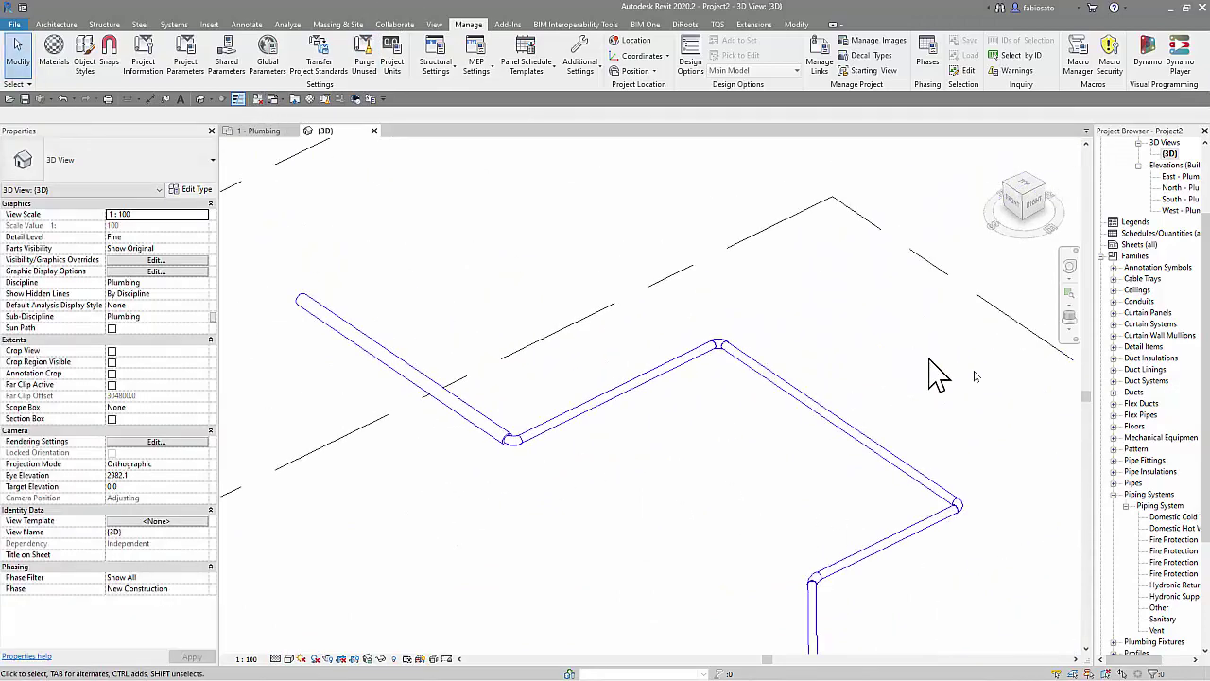
pyautogui.press('Tab')
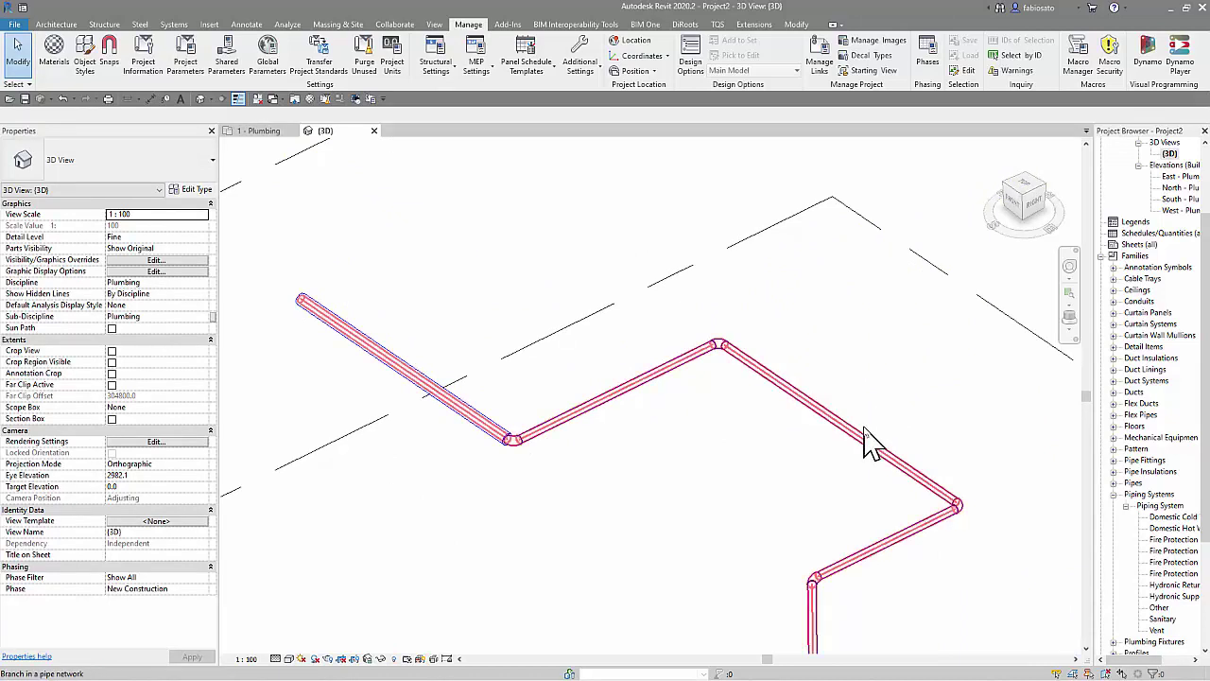
pyautogui.click(869, 444)
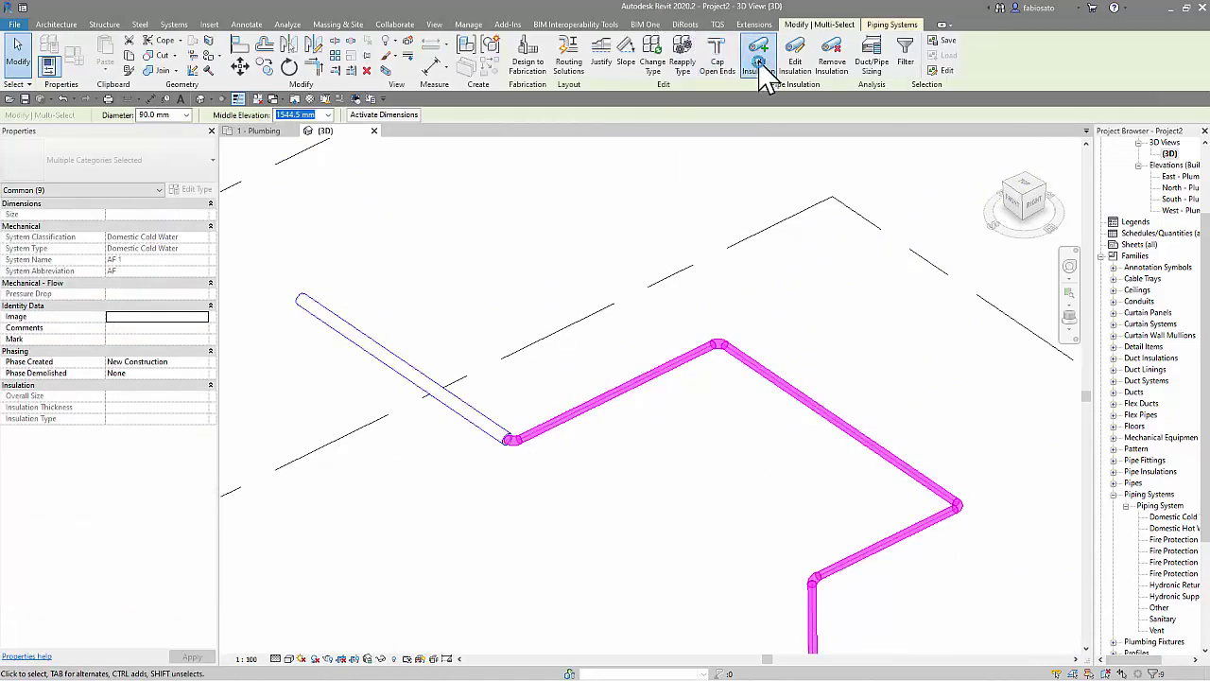
# - Wrap the selected branch in 25 mm Fiberglass insulation, replacing the existing insulation
pyautogui.click(762, 66)
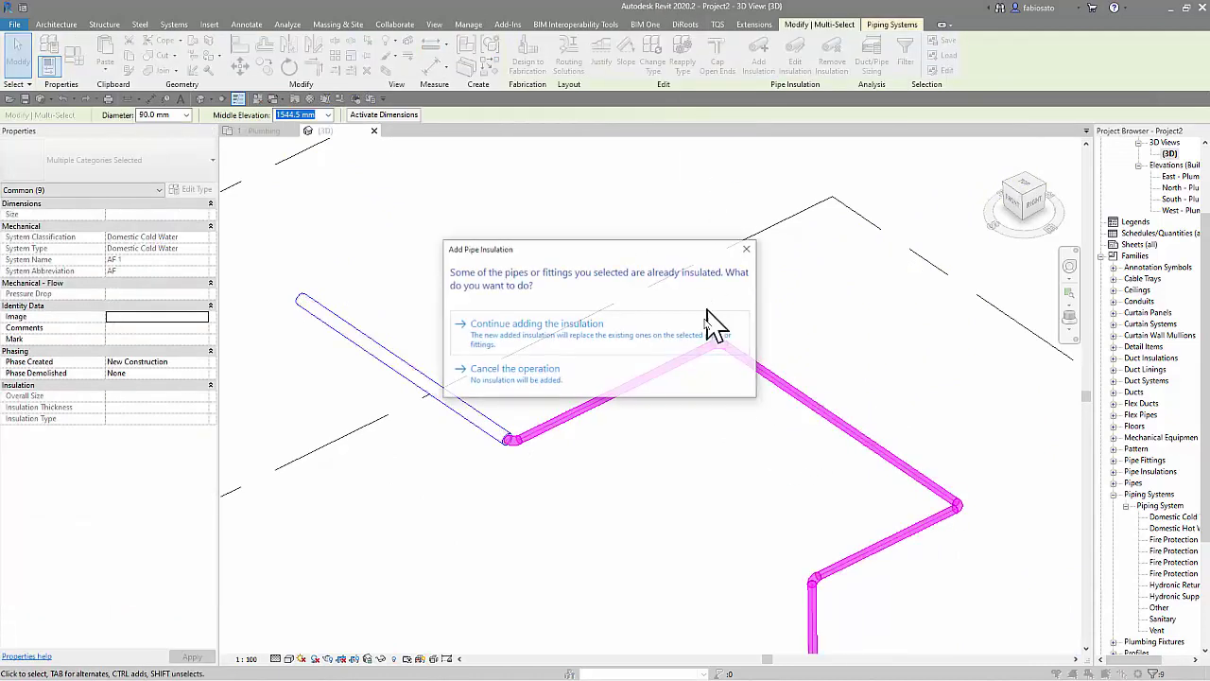
pyautogui.click(546, 346)
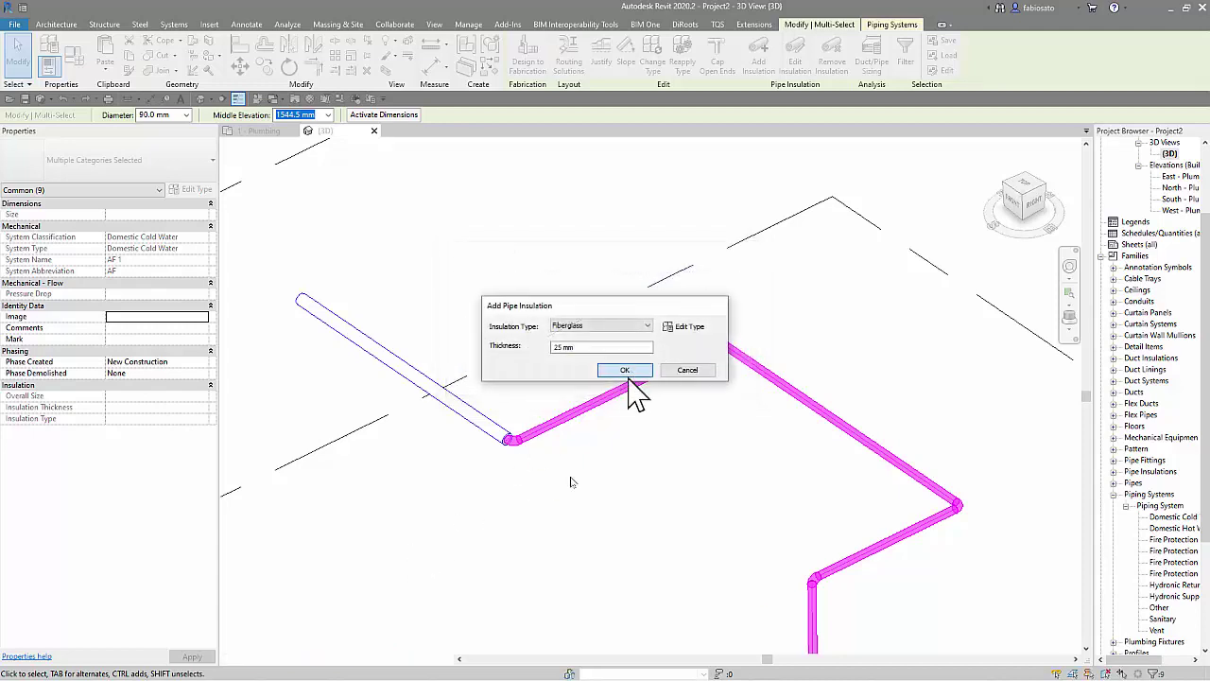
pyautogui.click(625, 371)
# - Orbit and pan the 3D view to check the insulated elbows and pipes
pyautogui.scroll(-2, 463, 223)
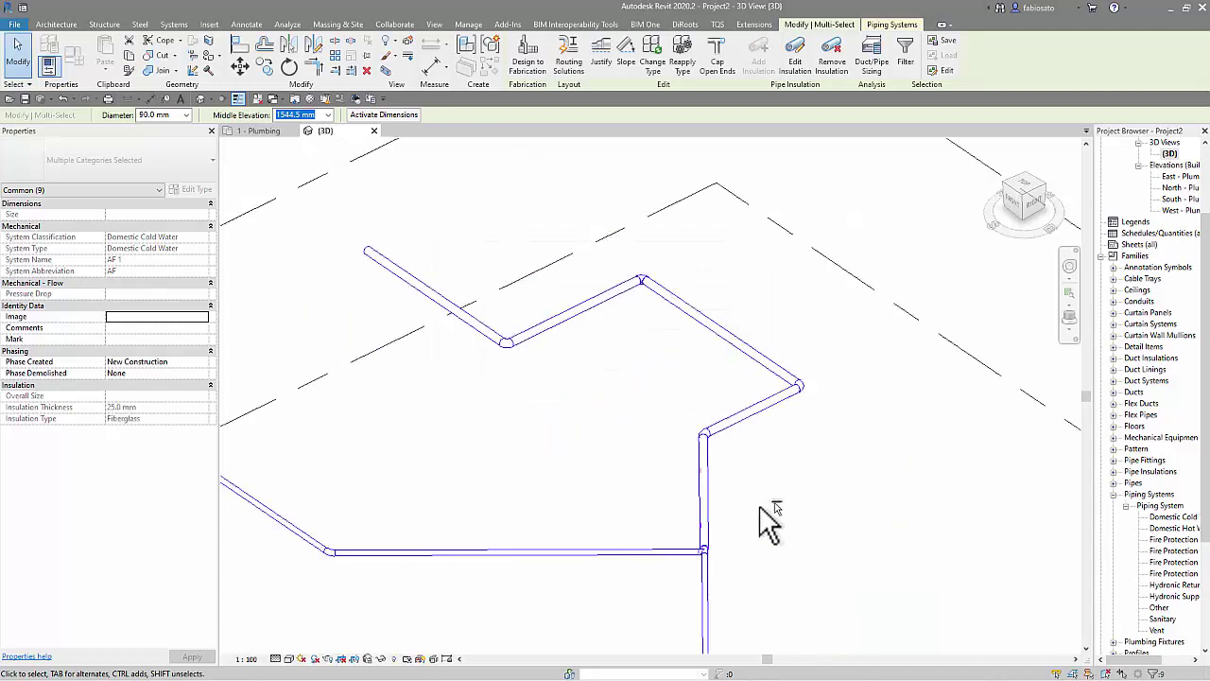
pyautogui.moveTo(761, 506)
pyautogui.keyDown('shift'); pyautogui.mouseDown(button='middle')
pyautogui.moveTo(769, 539)
pyautogui.moveTo(649, 539)
pyautogui.mouseUp(button='middle'); pyautogui.keyUp('shift')
pyautogui.scroll(2, 697, 498)
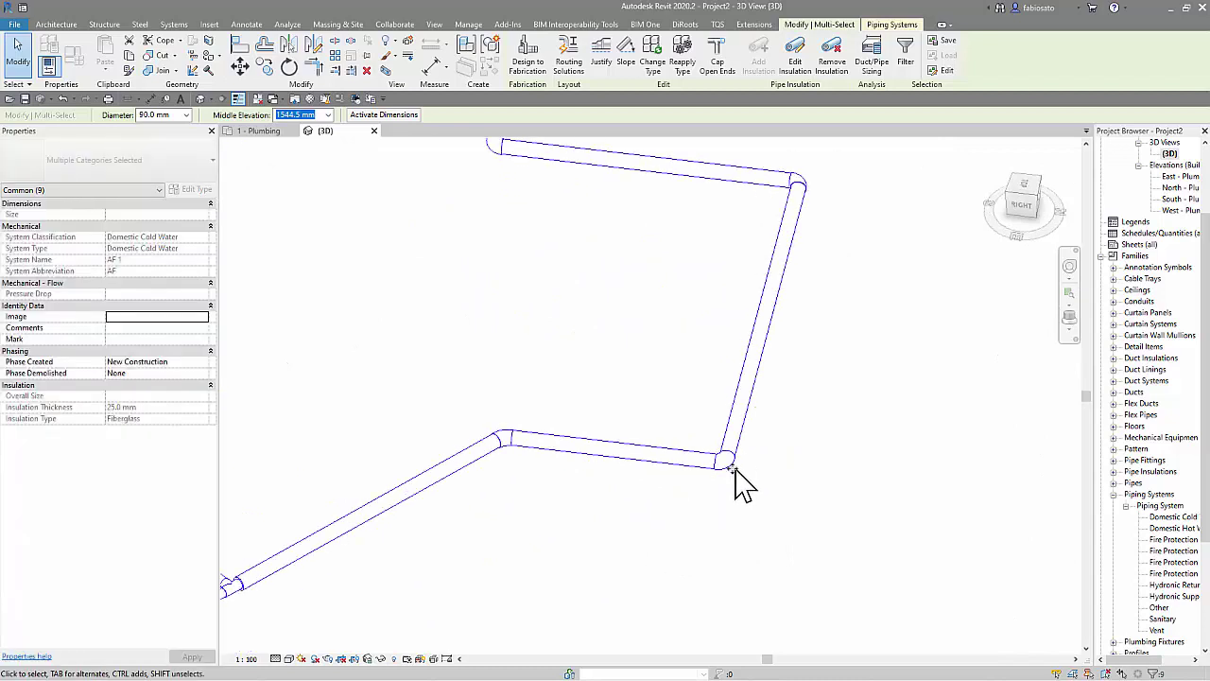
pyautogui.moveTo(716, 445)
pyautogui.keyDown('shift'); pyautogui.mouseDown(button='middle')
pyautogui.moveTo(709, 565)
pyautogui.moveTo(646, 597)
pyautogui.moveTo(686, 640)
pyautogui.moveTo(1029, 649)
pyautogui.moveTo(1038, 598)
pyautogui.mouseUp(button='middle'); pyautogui.keyUp('shift')
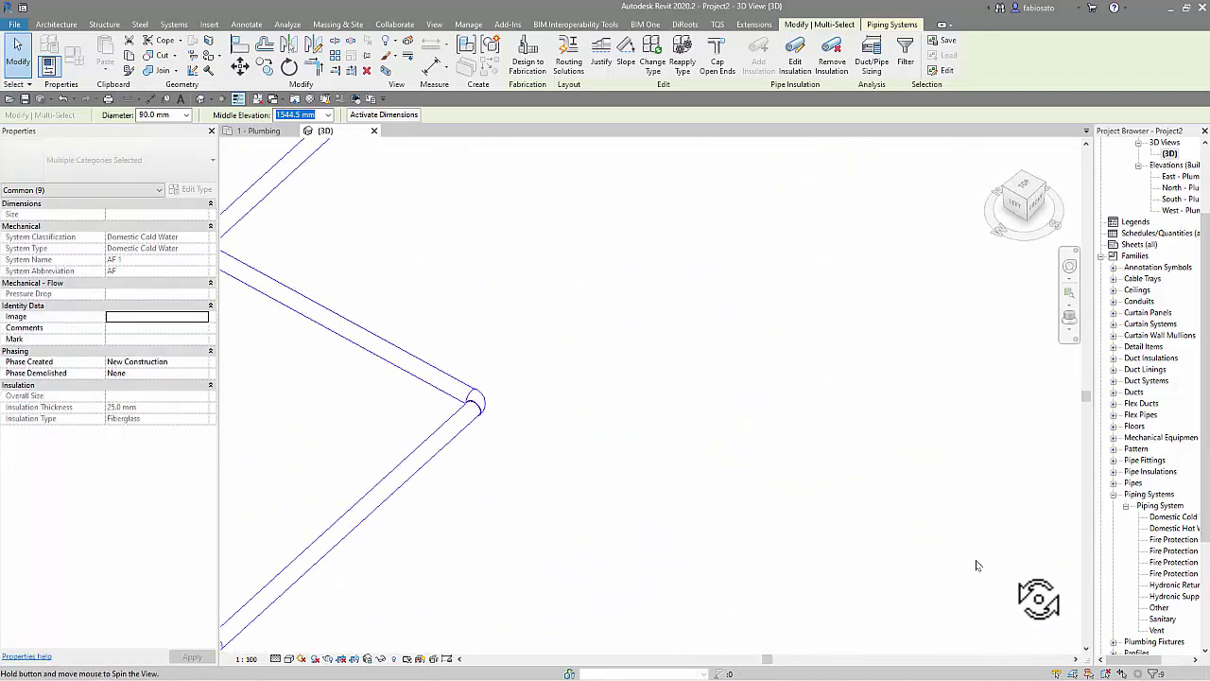
pyautogui.keyDown('shift'); pyautogui.moveTo(978, 565); pyautogui.dragTo(513, 441, button='middle'); pyautogui.keyUp('shift')
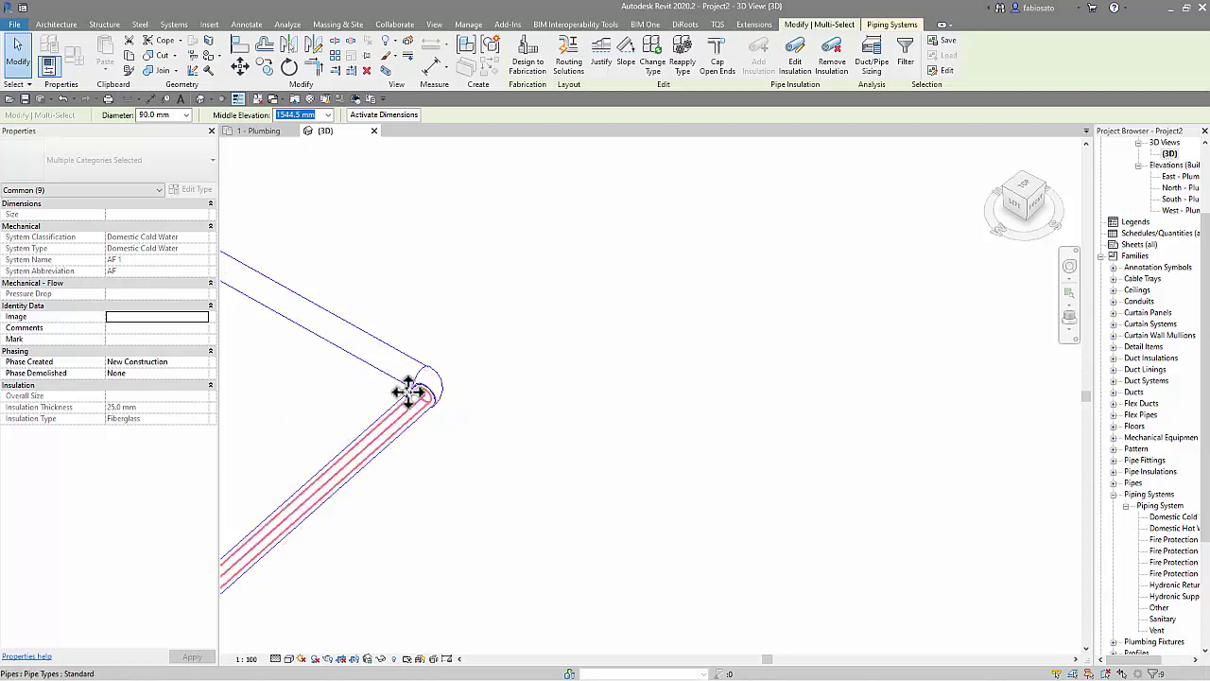
pyautogui.scroll(-3, 404, 397)
pyautogui.scroll(-3, 454, 432)
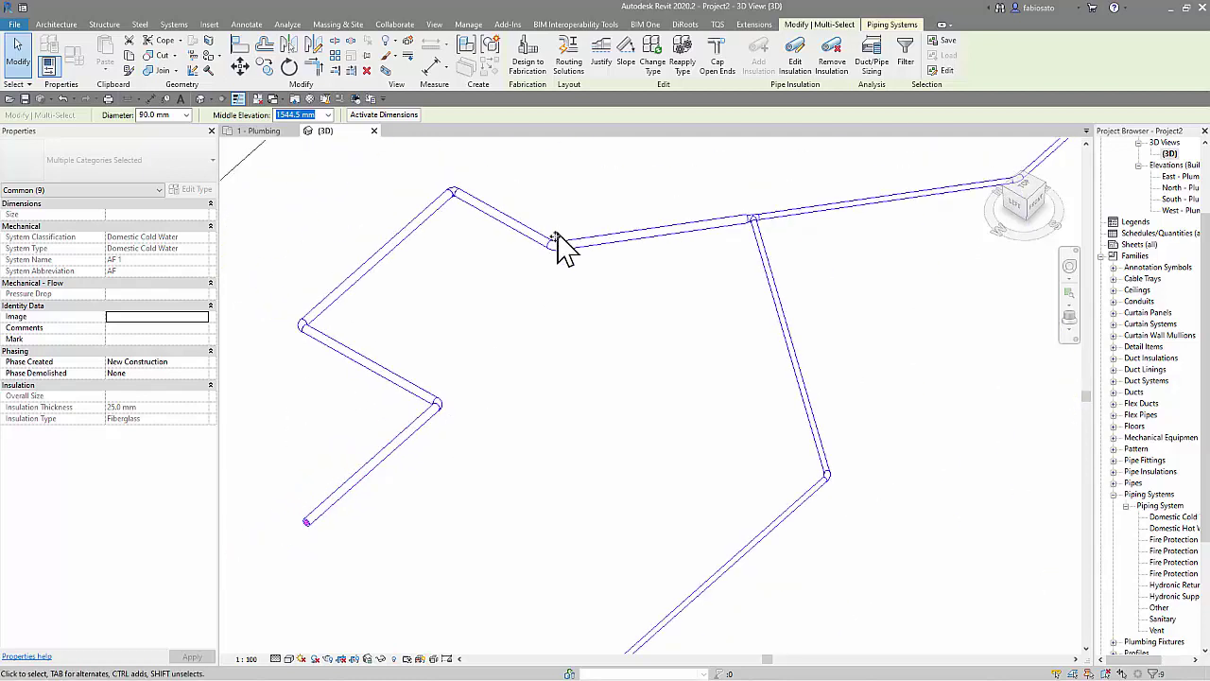
pyautogui.scroll(2, 553, 248)
pyautogui.scroll(-2, 532, 387)
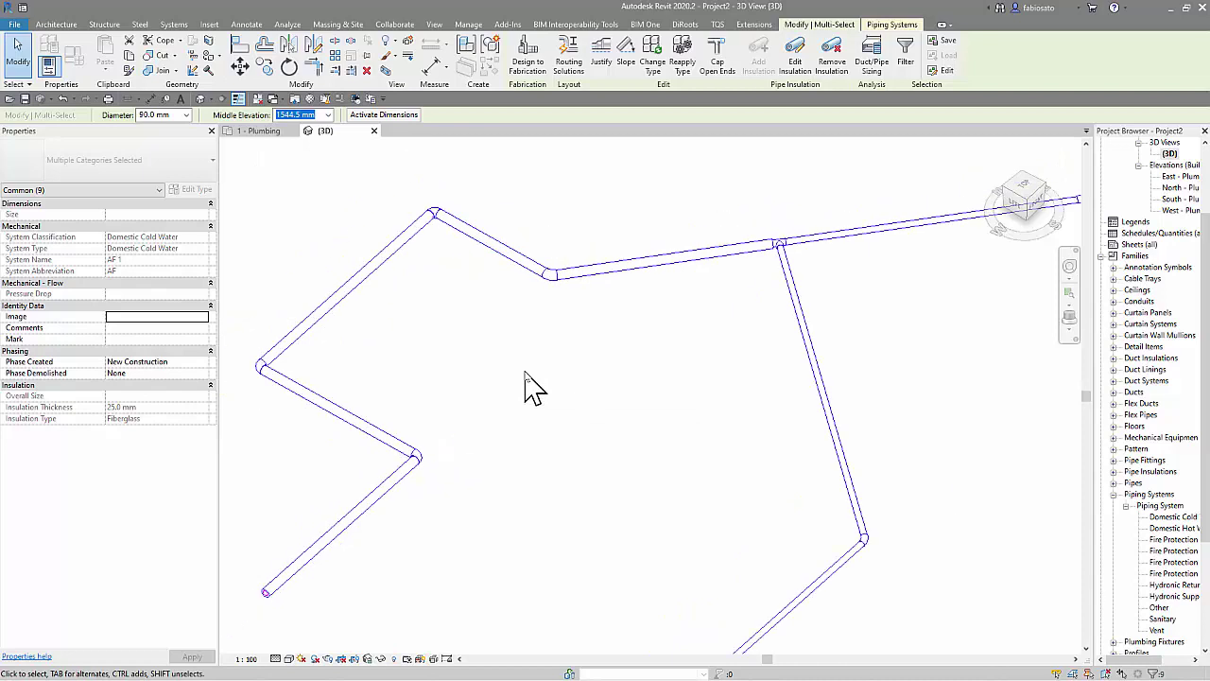
pyautogui.scroll(3, 735, 432)
pyautogui.moveTo(719, 300)
pyautogui.mouseDown(button='middle')
pyautogui.moveTo(702, 255)
pyautogui.moveTo(622, 444)
pyautogui.mouseUp(button='middle')
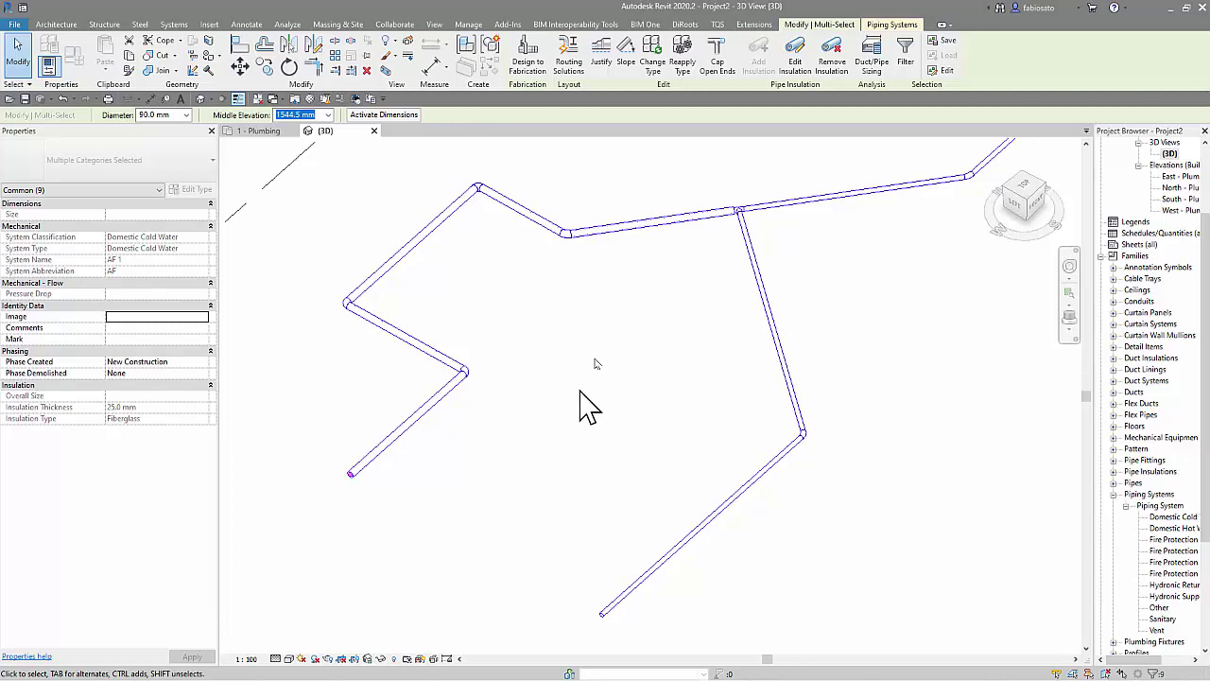
pyautogui.scroll(2, 770, 176)
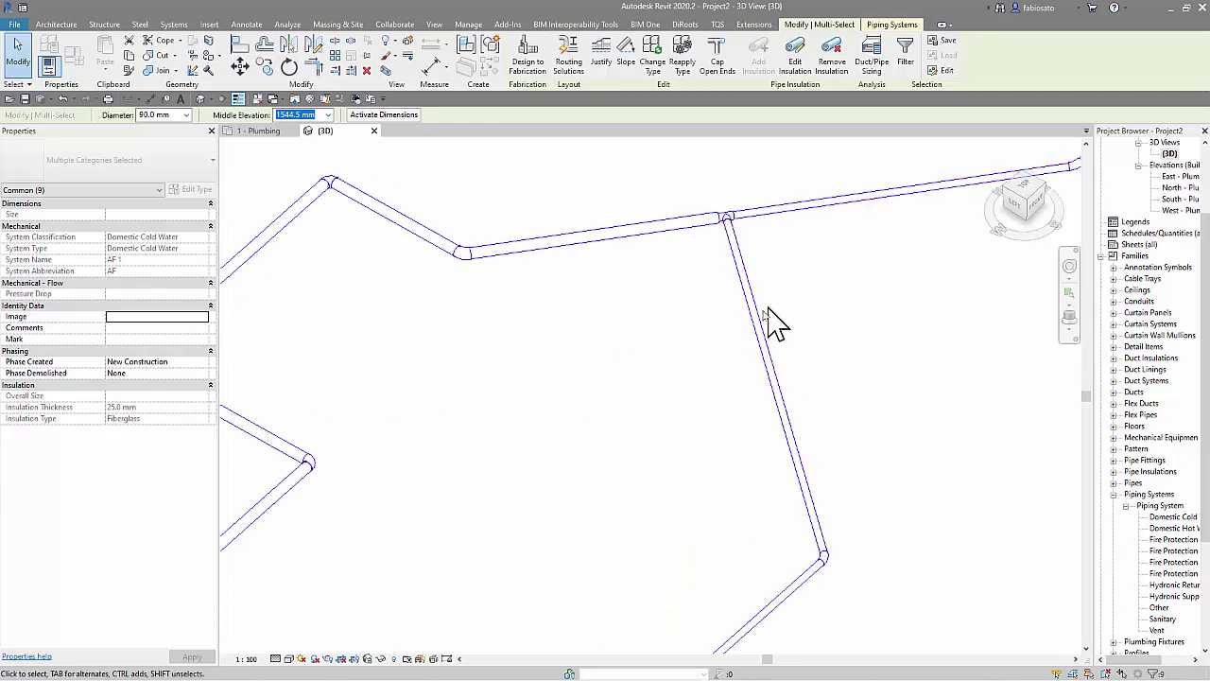
pyautogui.press('Tab')
pyautogui.press('Tab')
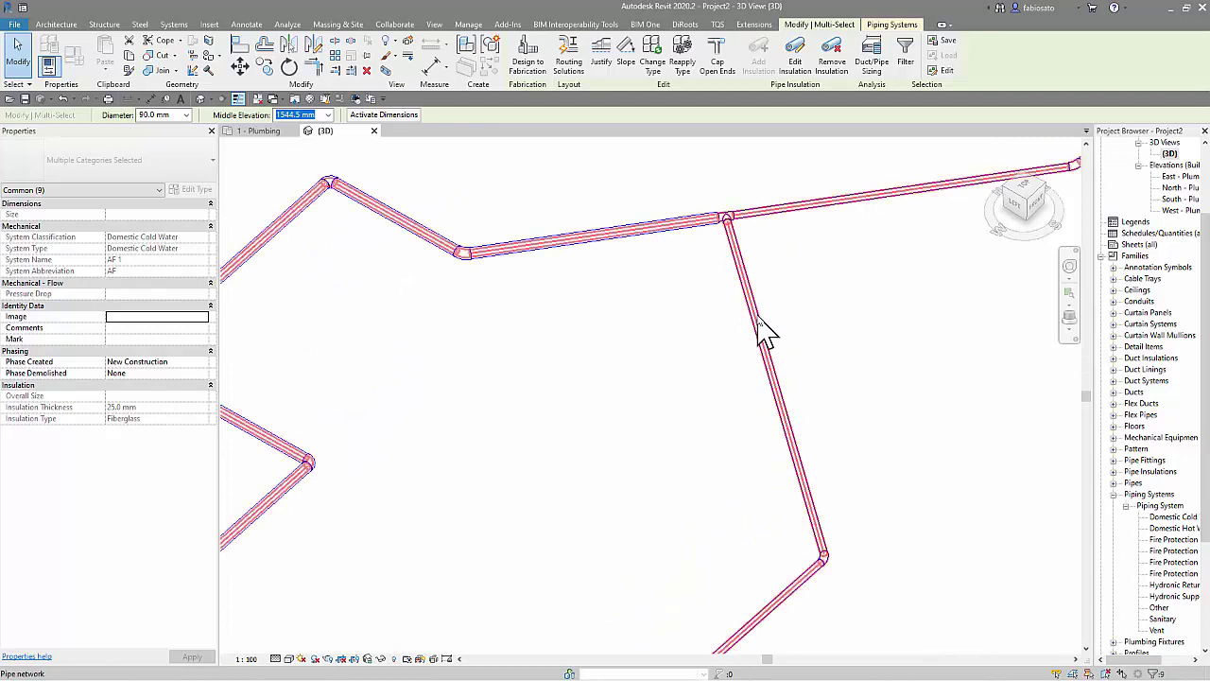
# - Add 25 mm Fiberglass insulation to all 16 elements of the AF cold-water pipe network
pyautogui.click(764, 329)
pyautogui.click(724, 73)
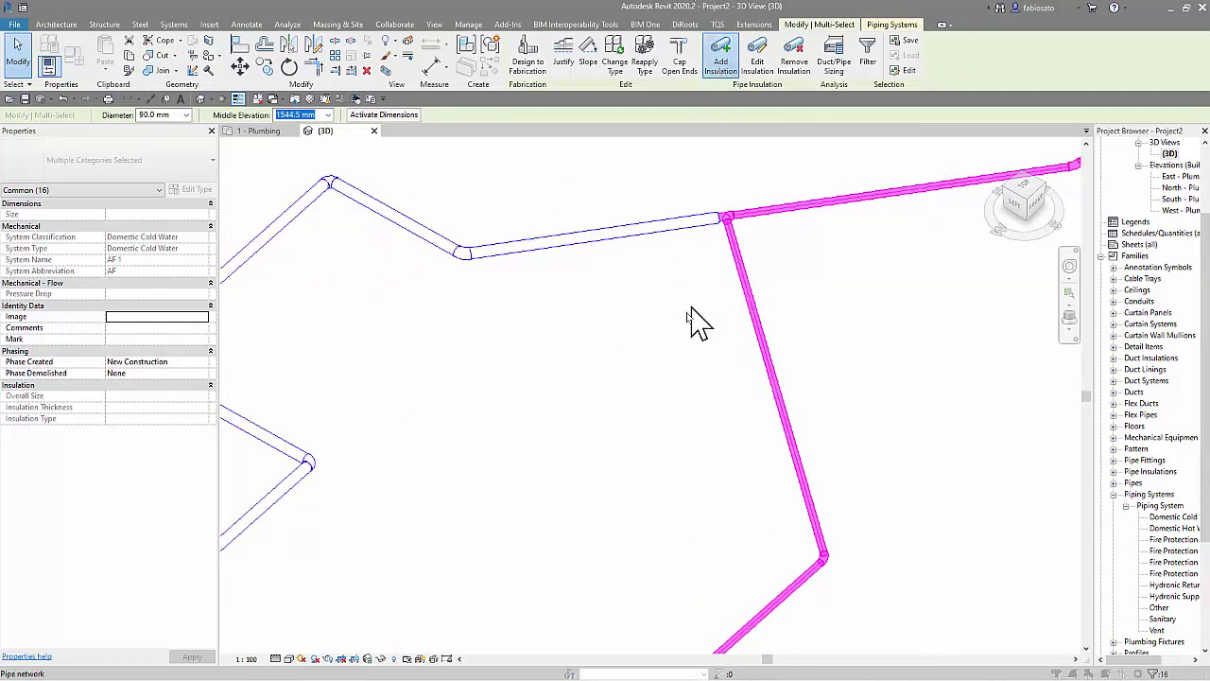
pyautogui.click(536, 341)
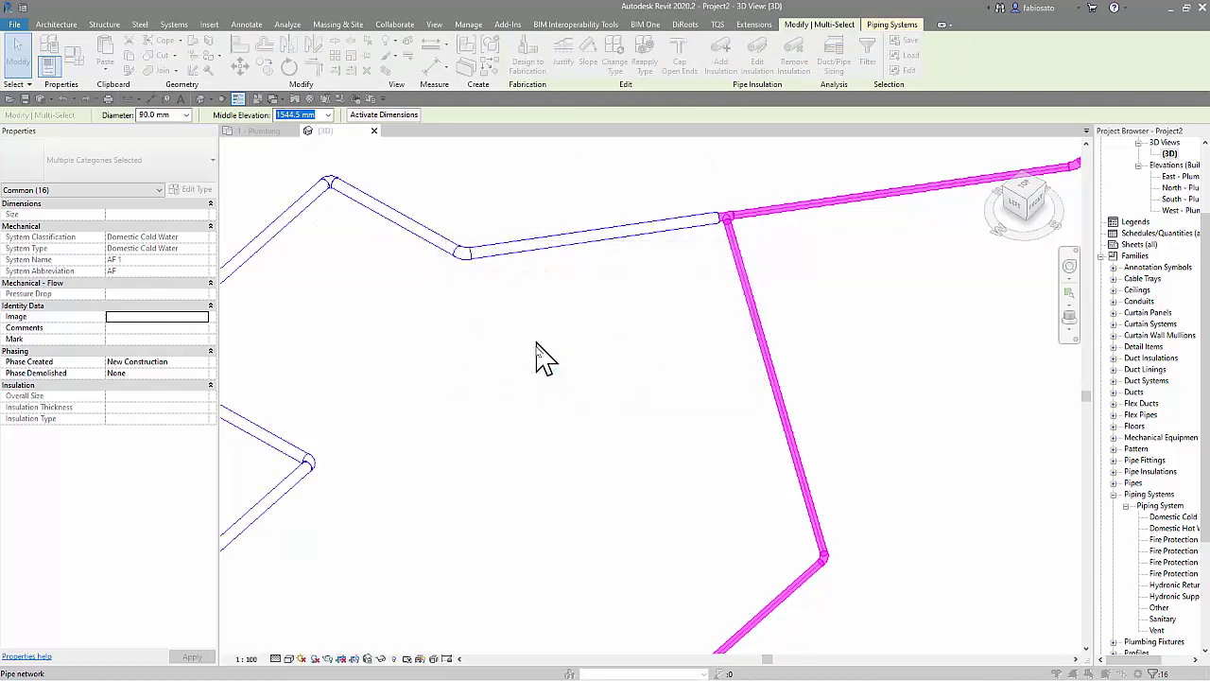
pyautogui.click(619, 372)
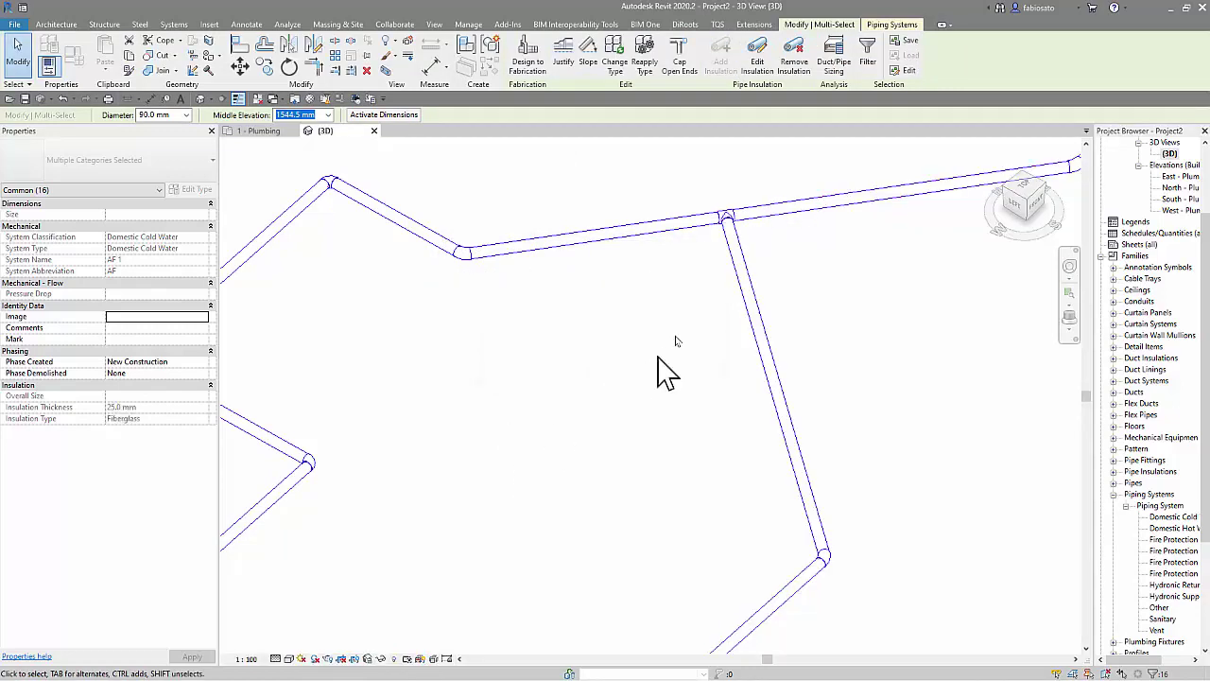
pyautogui.scroll(2, 724, 227)
pyautogui.scroll(2, 729, 253)
pyautogui.scroll(2, 715, 251)
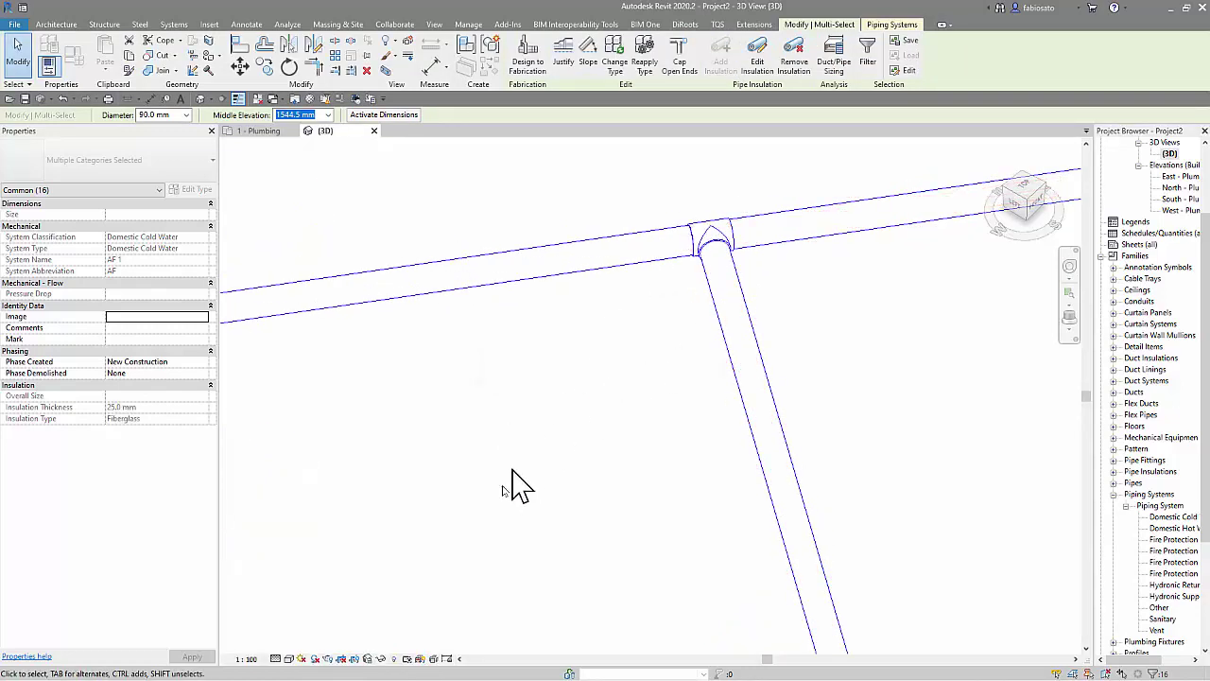
pyautogui.scroll(-3, 514, 473)
pyautogui.keyDown('shift'); pyautogui.moveTo(513, 453); pyautogui.dragTo(445, 378, button='middle'); pyautogui.keyUp('shift')
pyautogui.moveTo(717, 564)
pyautogui.keyDown('shift'); pyautogui.mouseDown(button='middle')
pyautogui.moveTo(627, 561)
pyautogui.moveTo(441, 514)
pyautogui.moveTo(400, 535)
pyautogui.moveTo(528, 486)
pyautogui.mouseUp(button='middle'); pyautogui.keyUp('shift')
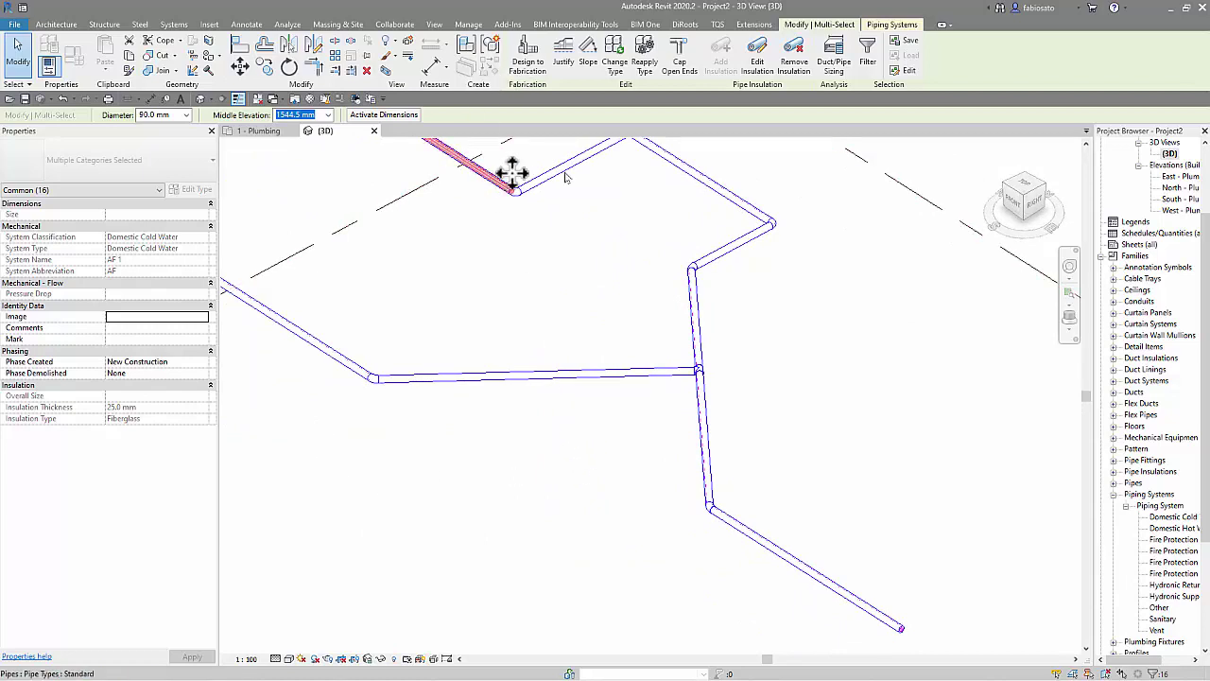
pyautogui.scroll(3, 1087, 185)
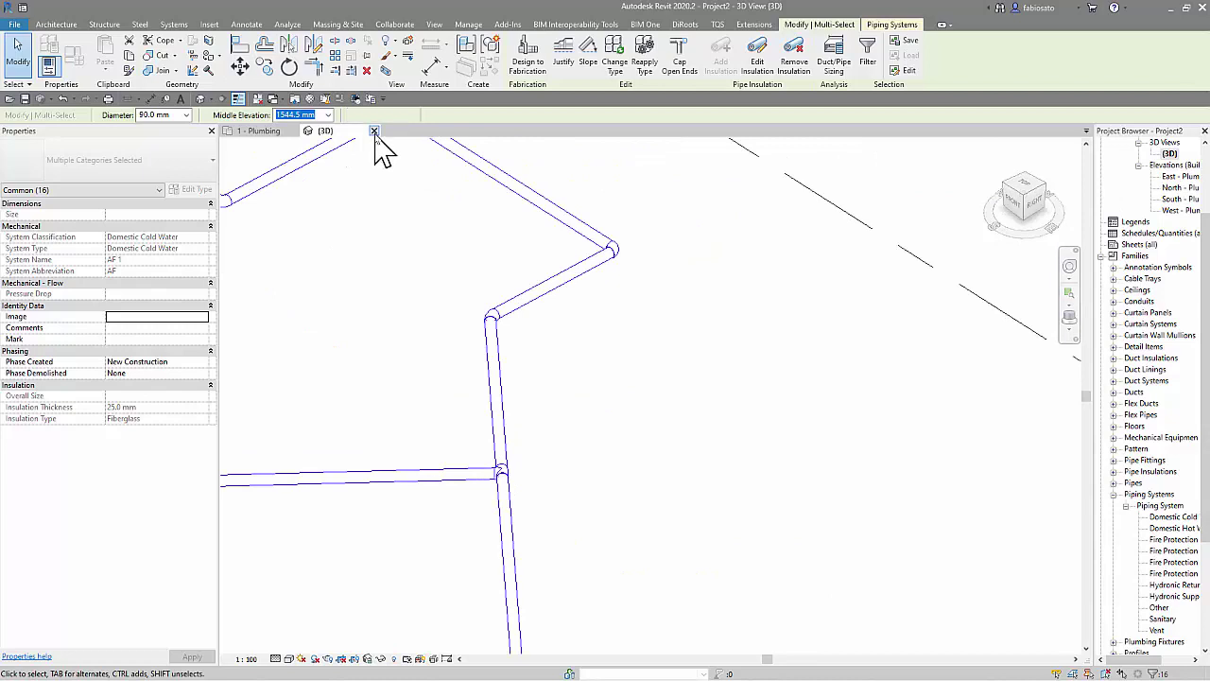
# - Close the 3D view and give the AF pipe in the Plumbing plan an Additional Flow of 5 L/s
pyautogui.hotkey('ctrl', 'F4')
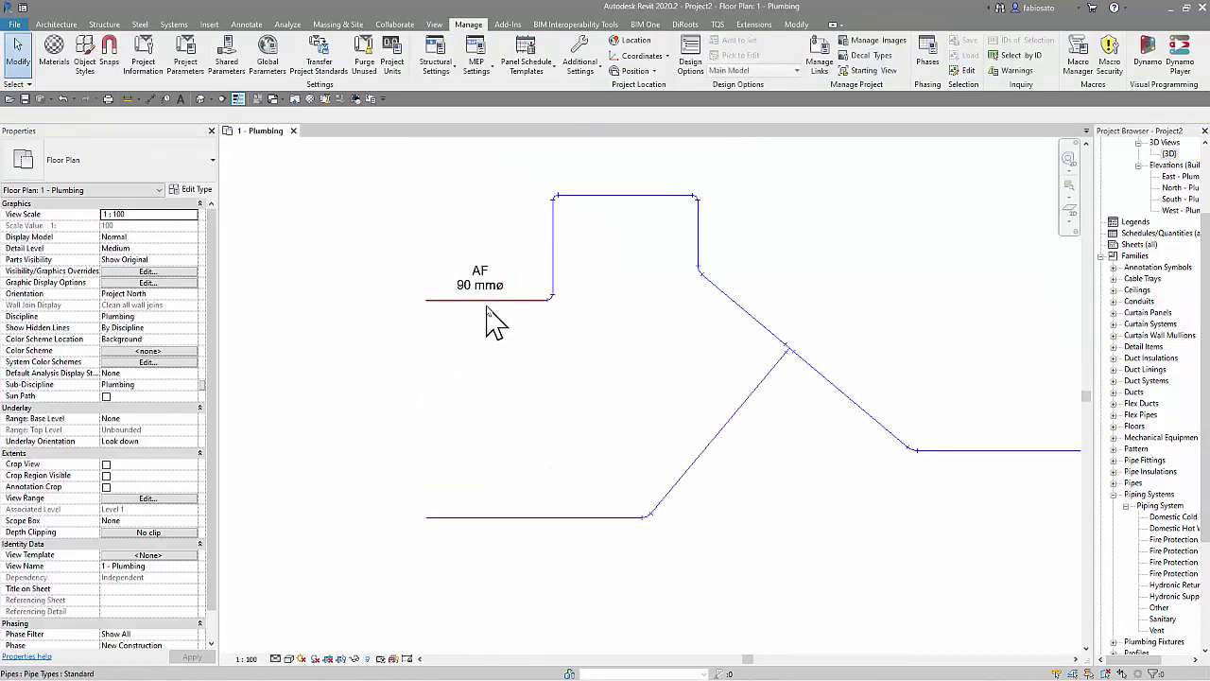
pyautogui.click(454, 299)
pyautogui.scroll(-2, 208, 486)
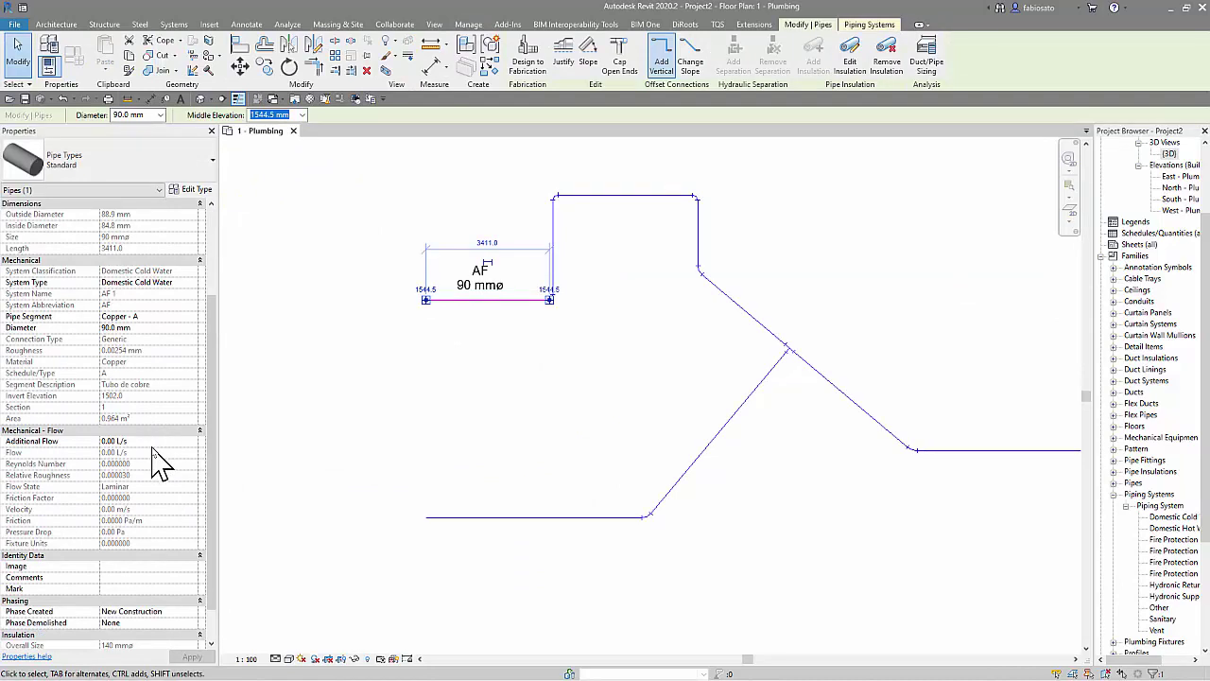
pyautogui.click(154, 442)
pyautogui.press('Return')
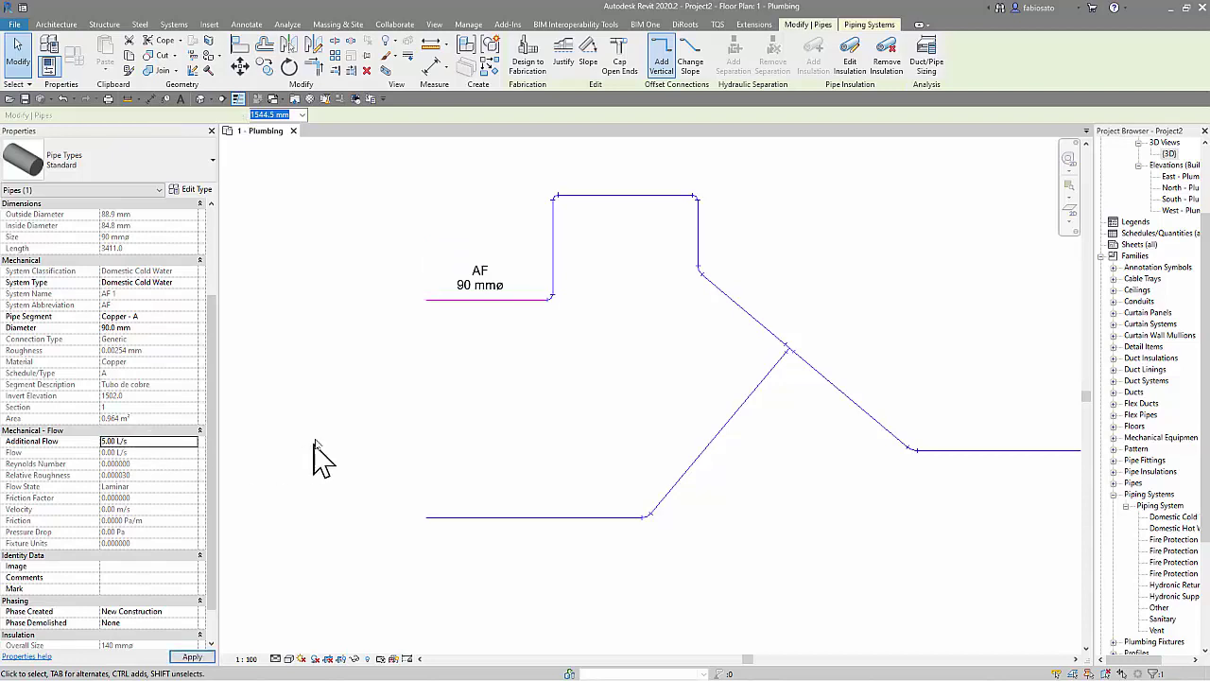
# - Inspect the vertical, top horizontal and AF pipes, confirming the AF pipe's 25 mm insulation
pyautogui.click(510, 412)
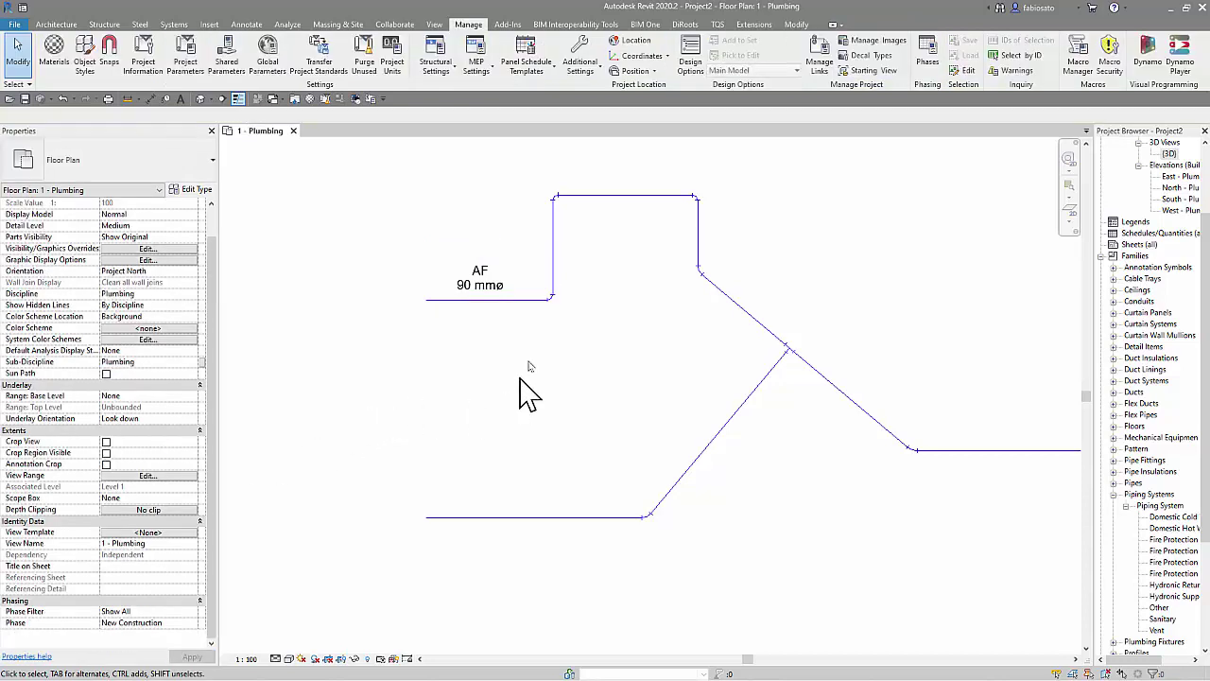
pyautogui.click(555, 267)
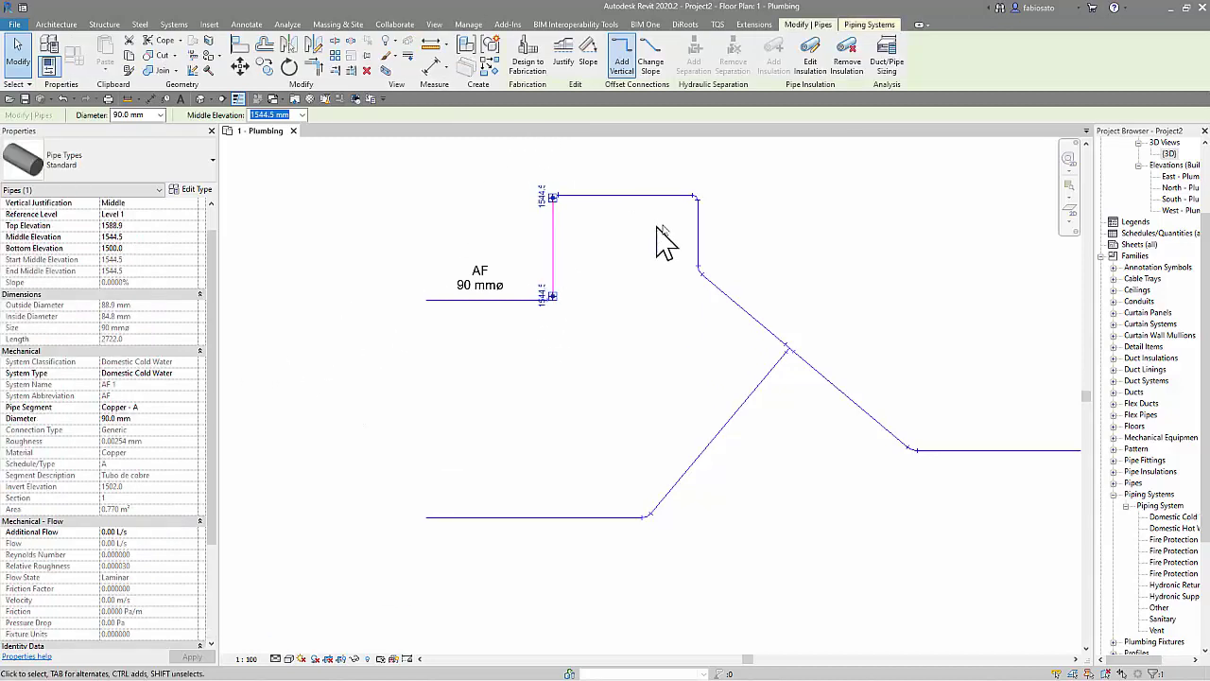
pyautogui.click(619, 196)
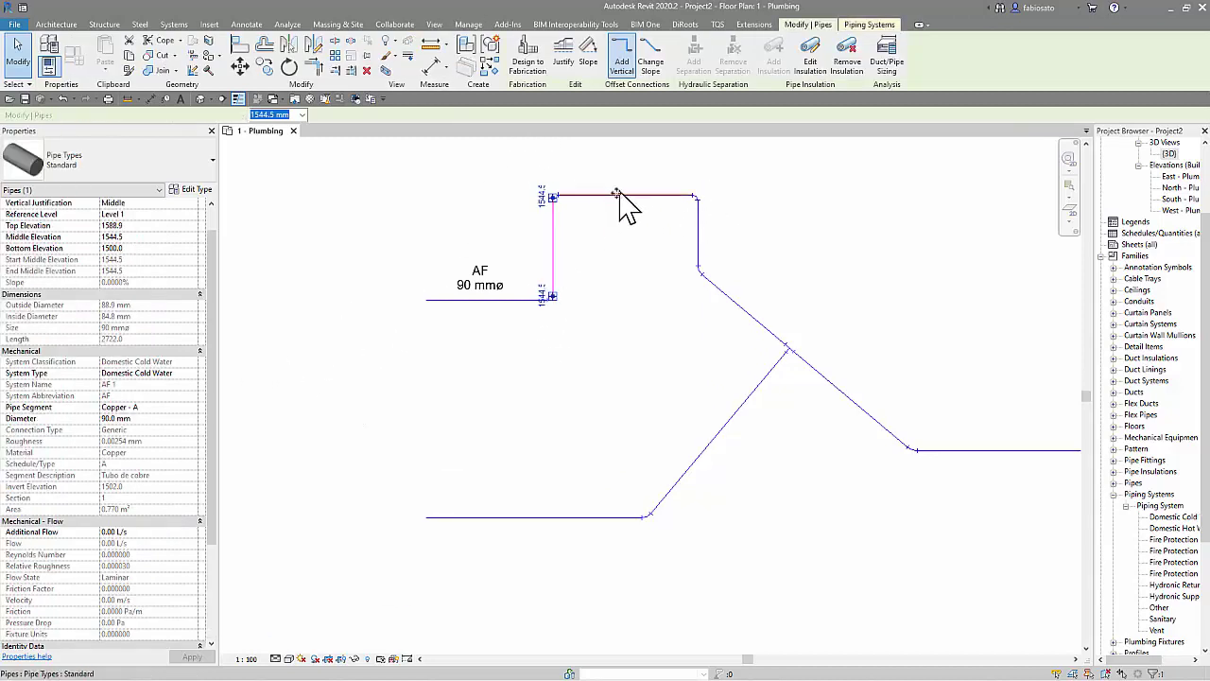
pyautogui.click(473, 301)
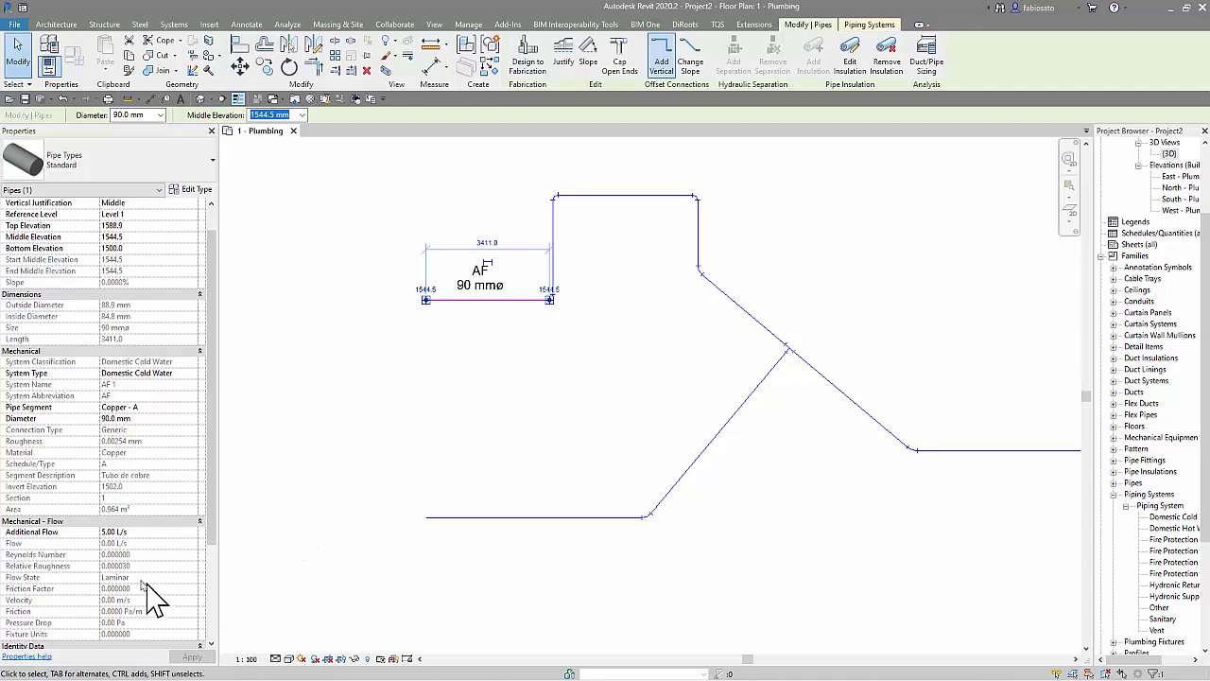
pyautogui.scroll(-1, 137, 558)
pyautogui.scroll(-1, 135, 472)
pyautogui.scroll(-1, 135, 418)
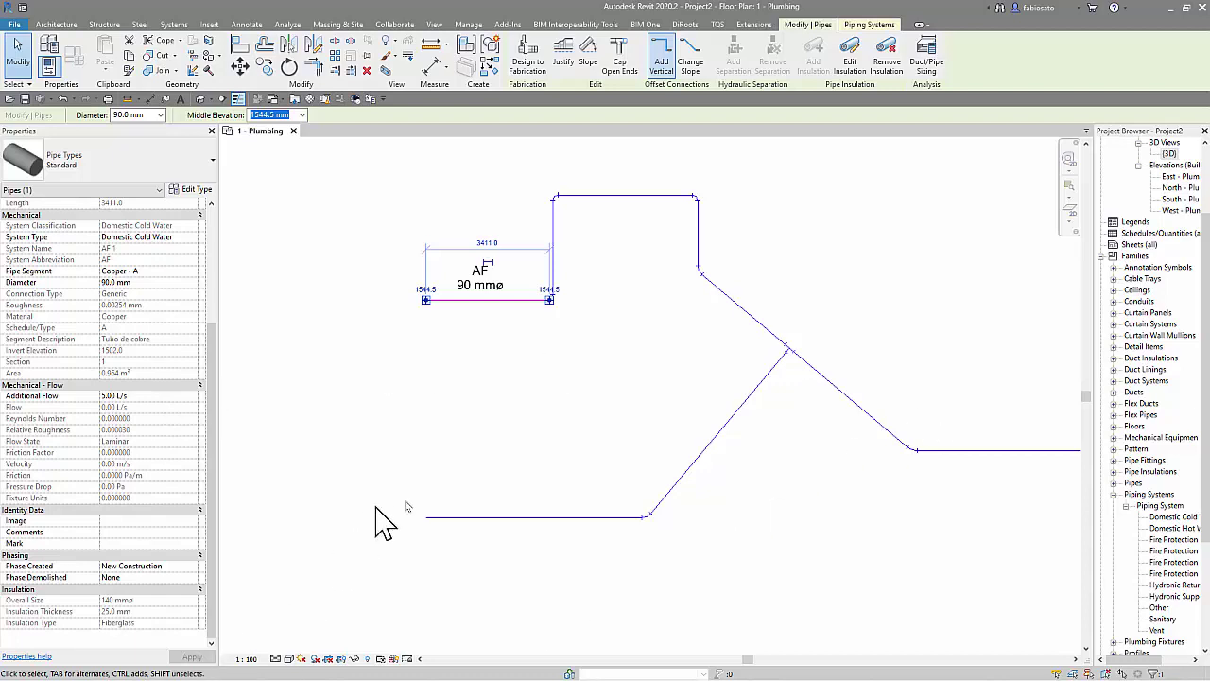
pyautogui.click(444, 519)
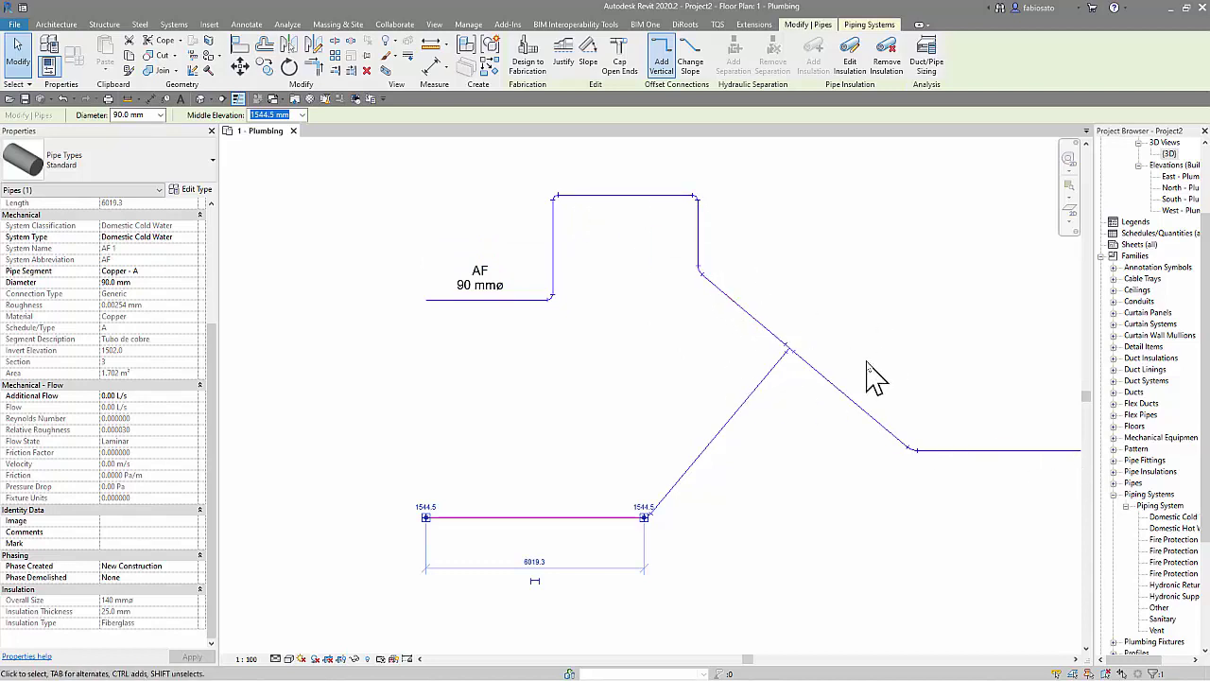
pyautogui.click(773, 371)
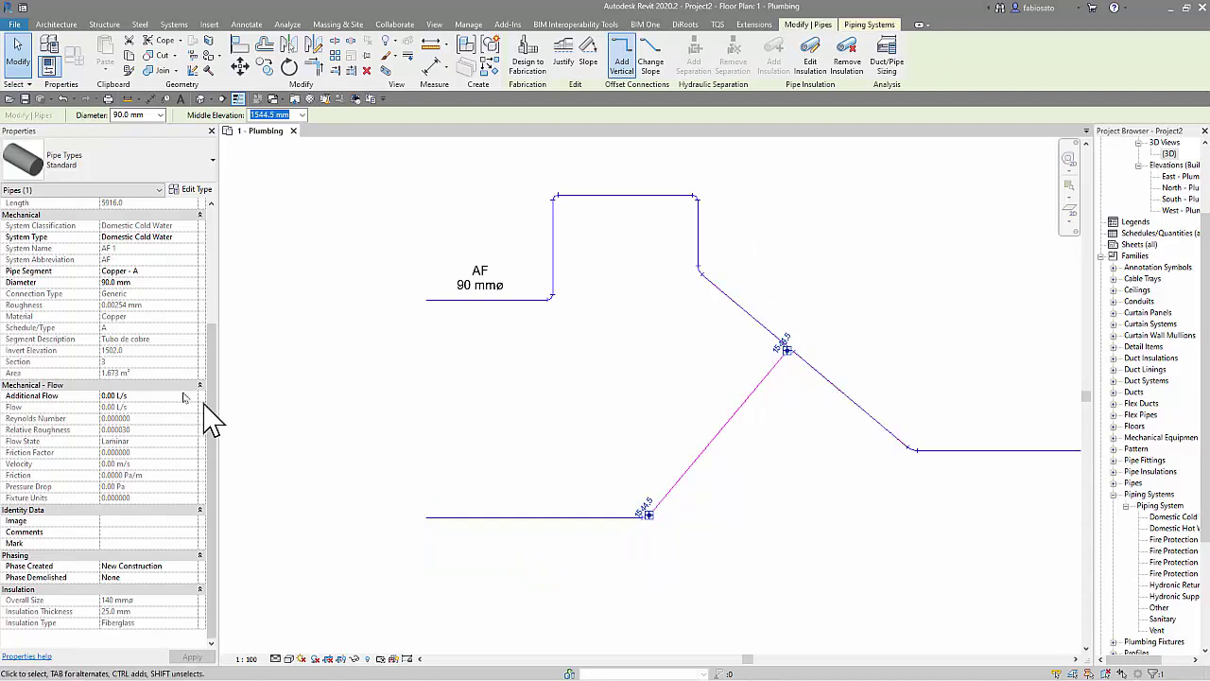
pyautogui.click(162, 396)
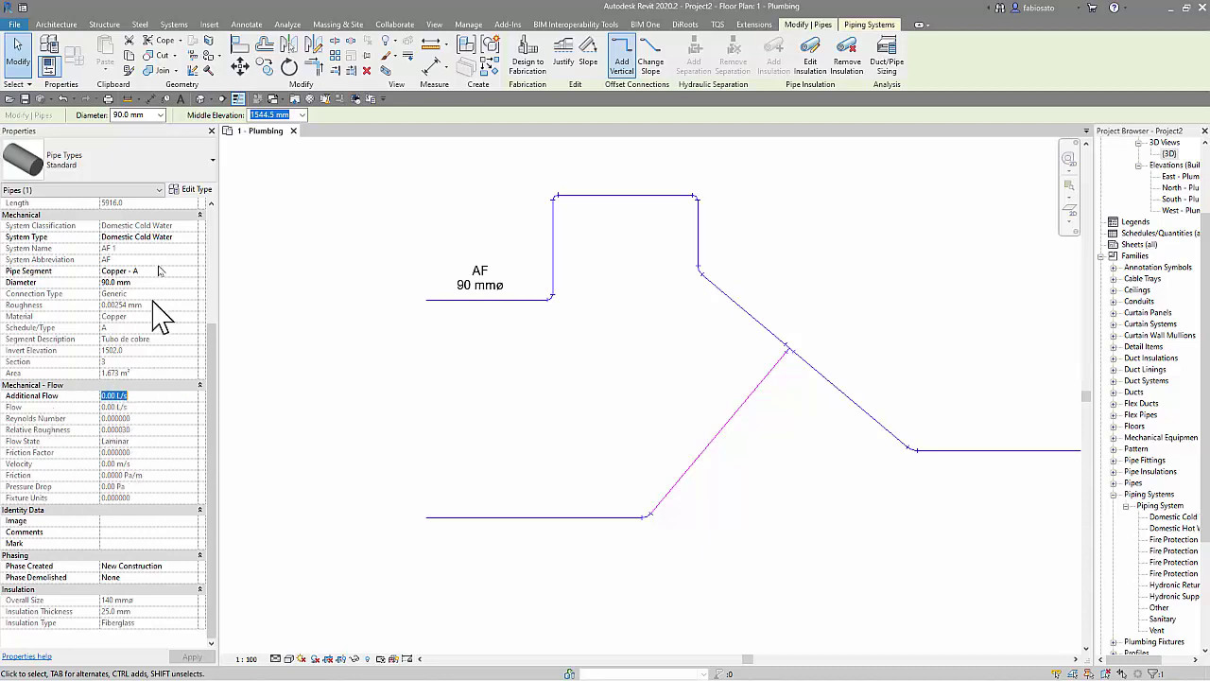
# - Assign the selected pipe to the Hydronic Supply system type
pyautogui.click(185, 237)
pyautogui.click(192, 237)
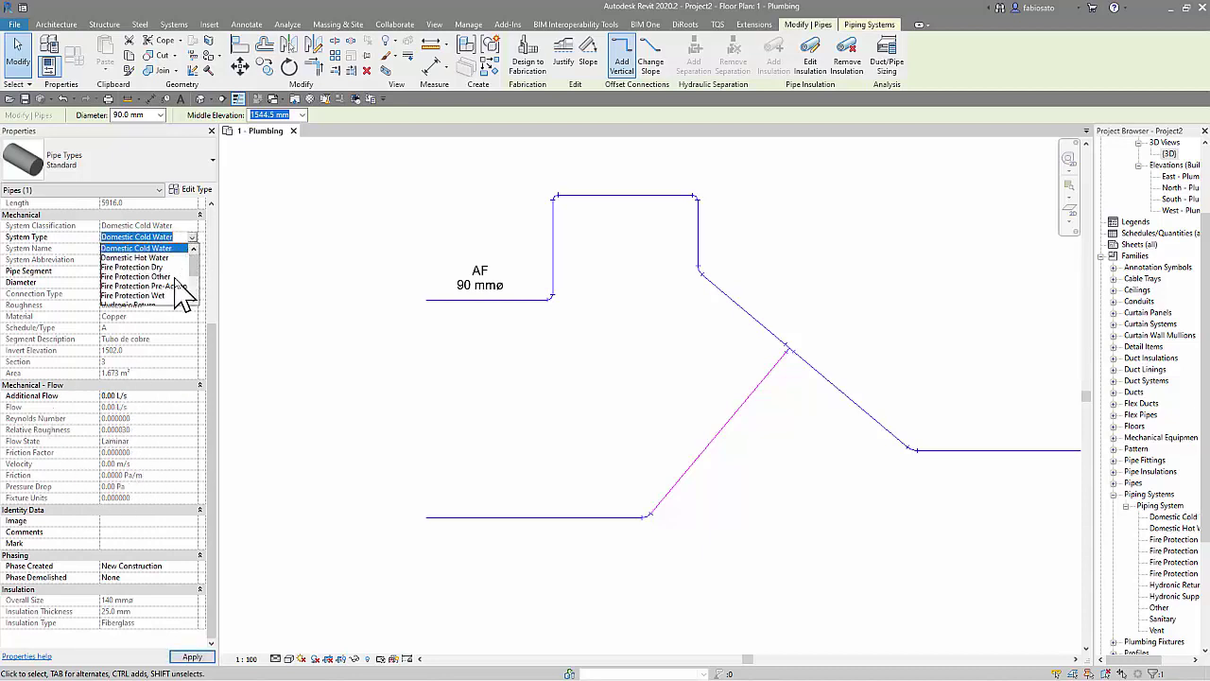
pyautogui.scroll(-1, 180, 284)
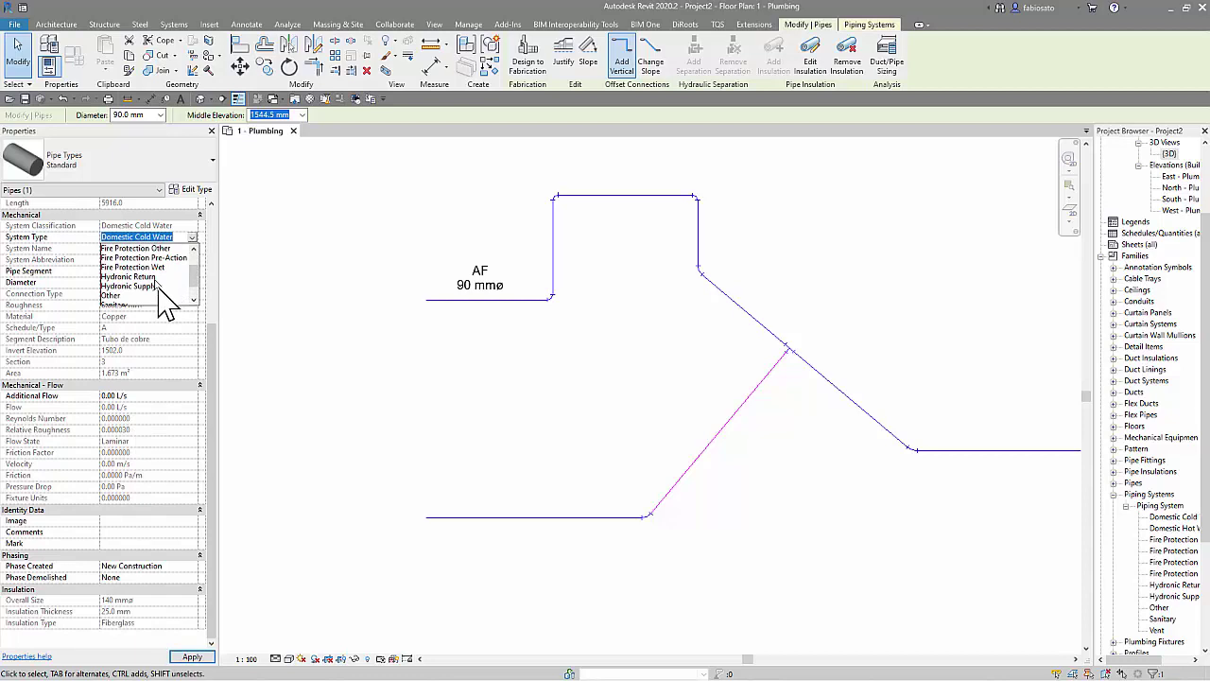
pyautogui.click(156, 286)
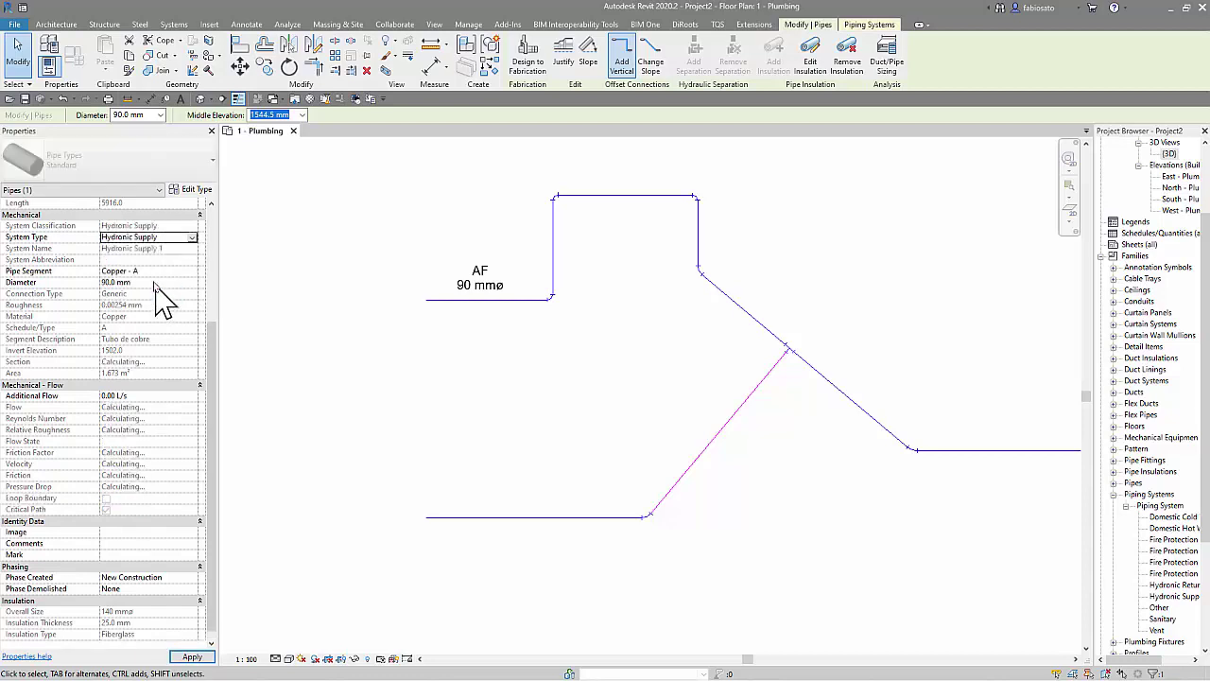
pyautogui.click(324, 455)
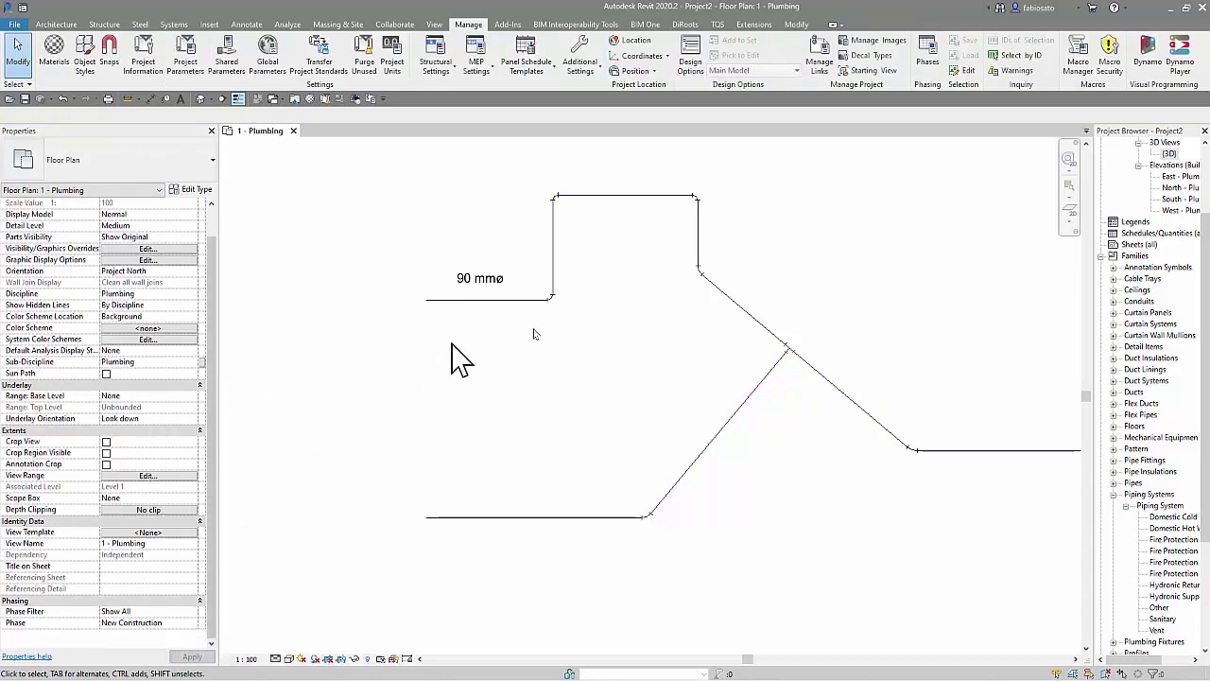
# - Switch the upper diagonal pipe's System Type to Sanitary, turning the network green
pyautogui.click(747, 312)
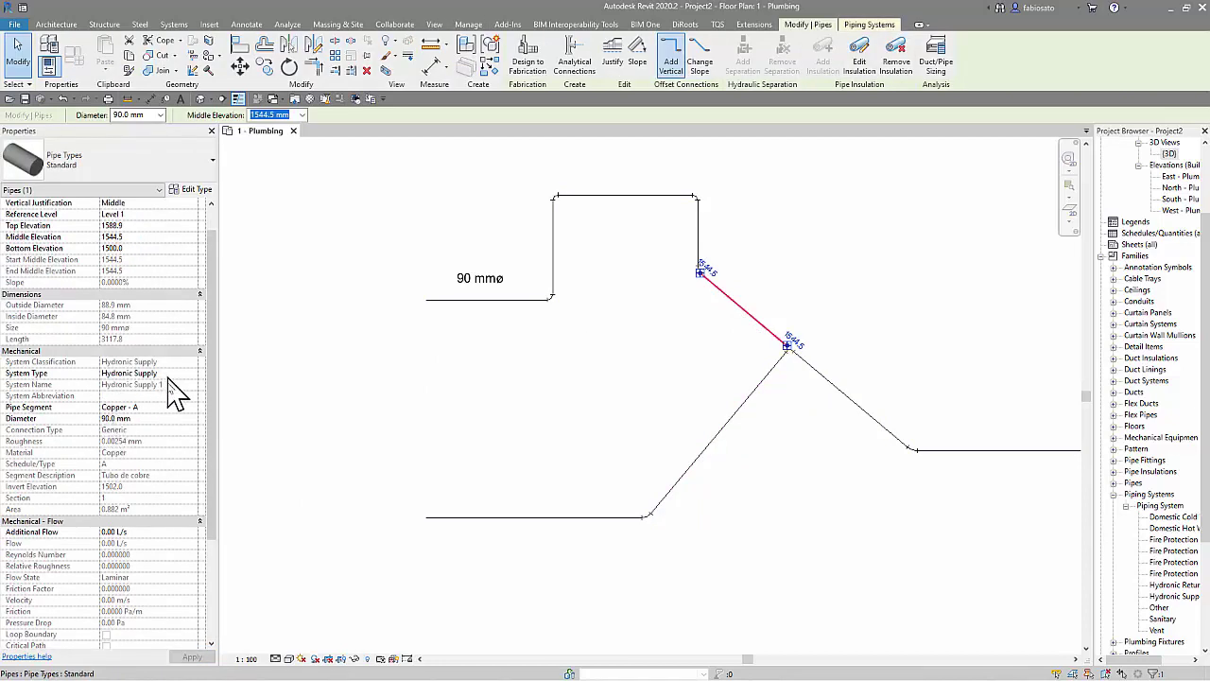
pyautogui.scroll(-3, 159, 515)
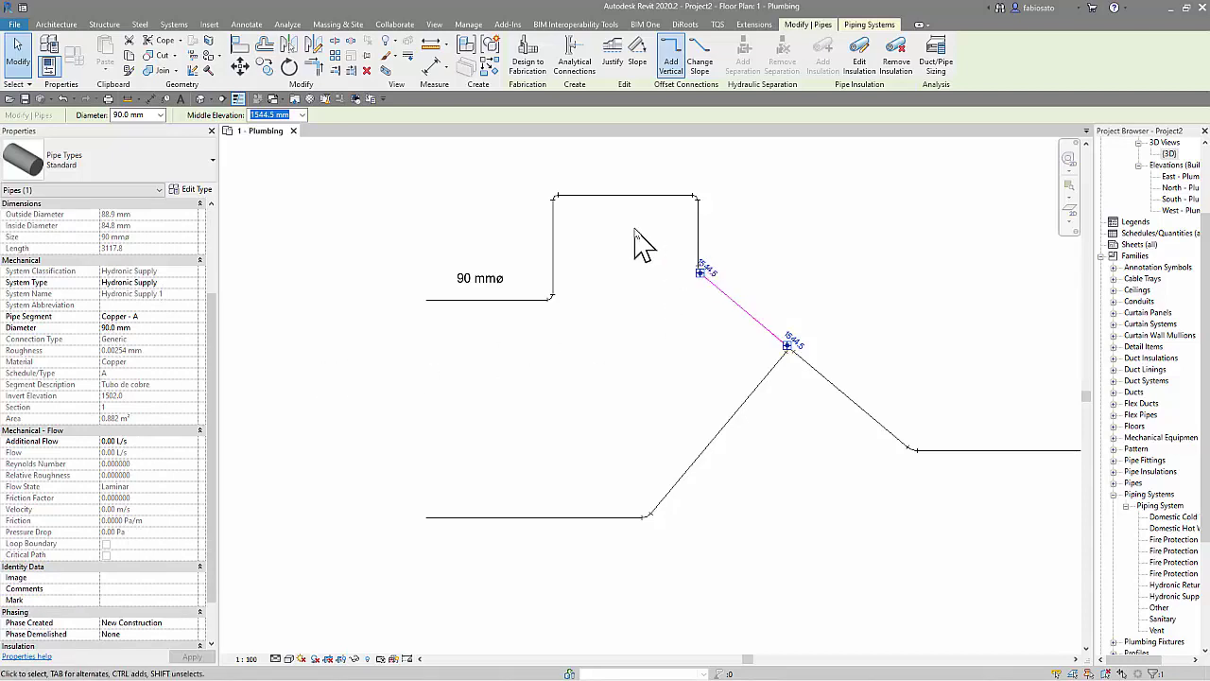
pyautogui.click(191, 282)
pyautogui.scroll(1, 180, 307)
pyautogui.scroll(1, 179, 310)
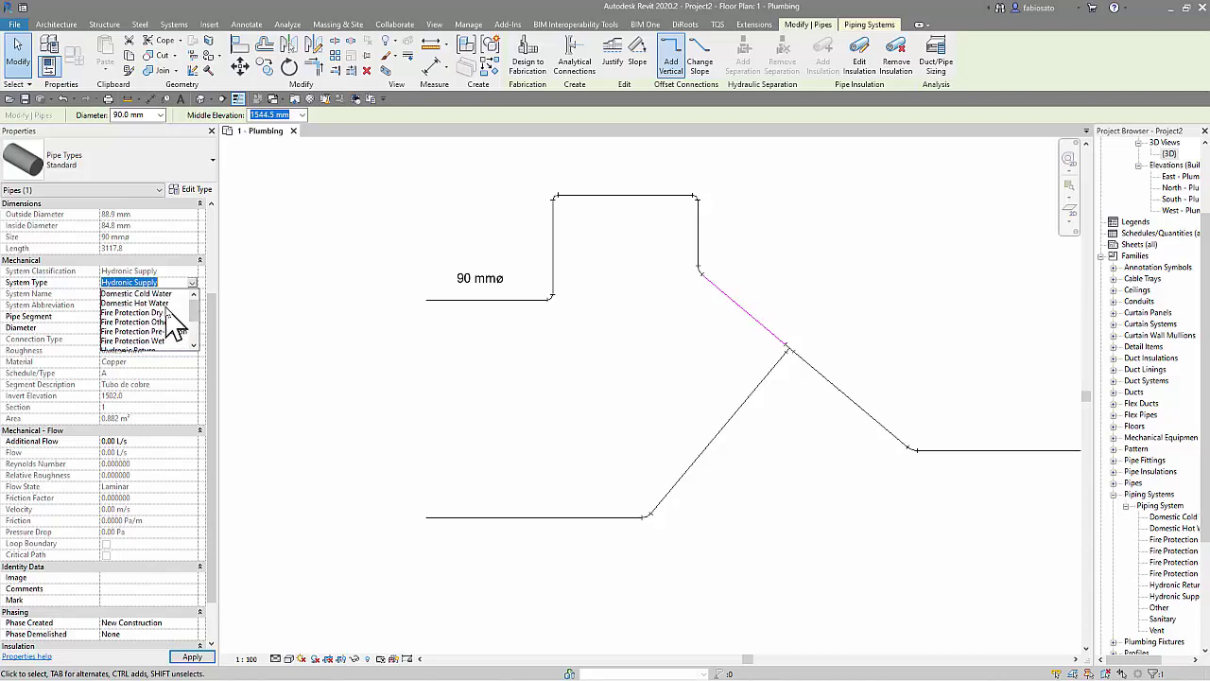
pyautogui.scroll(-2, 170, 317)
pyautogui.scroll(-2, 163, 336)
pyautogui.scroll(-1, 151, 345)
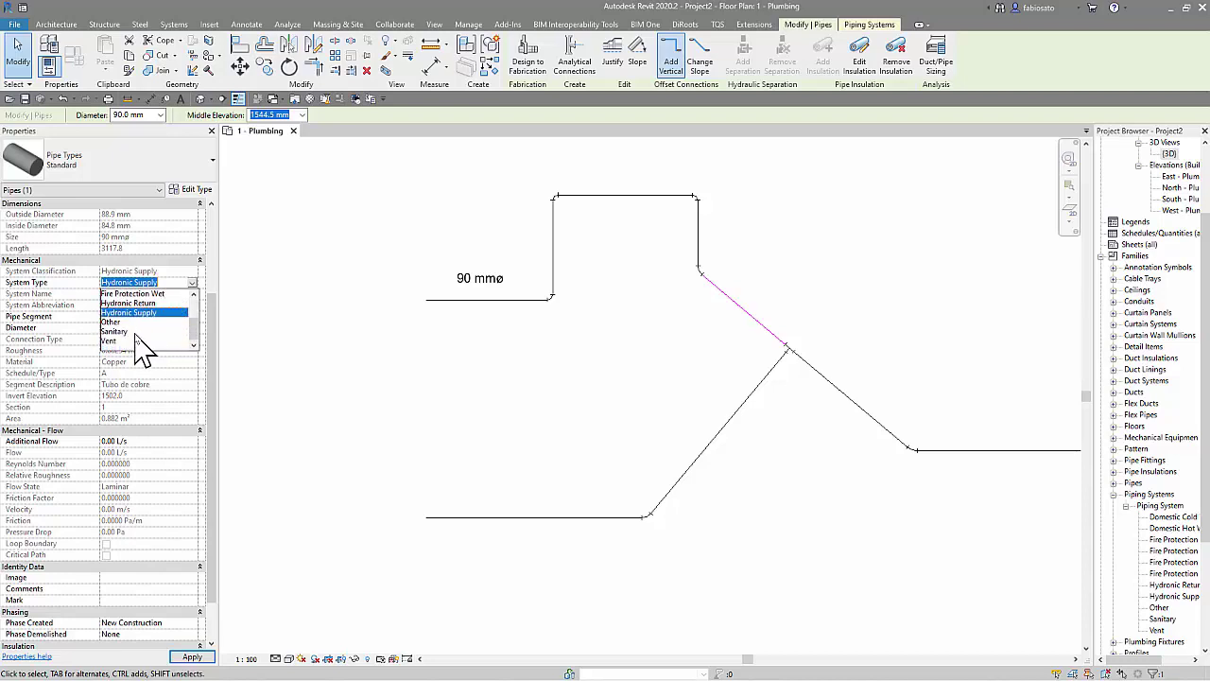
pyautogui.click(135, 332)
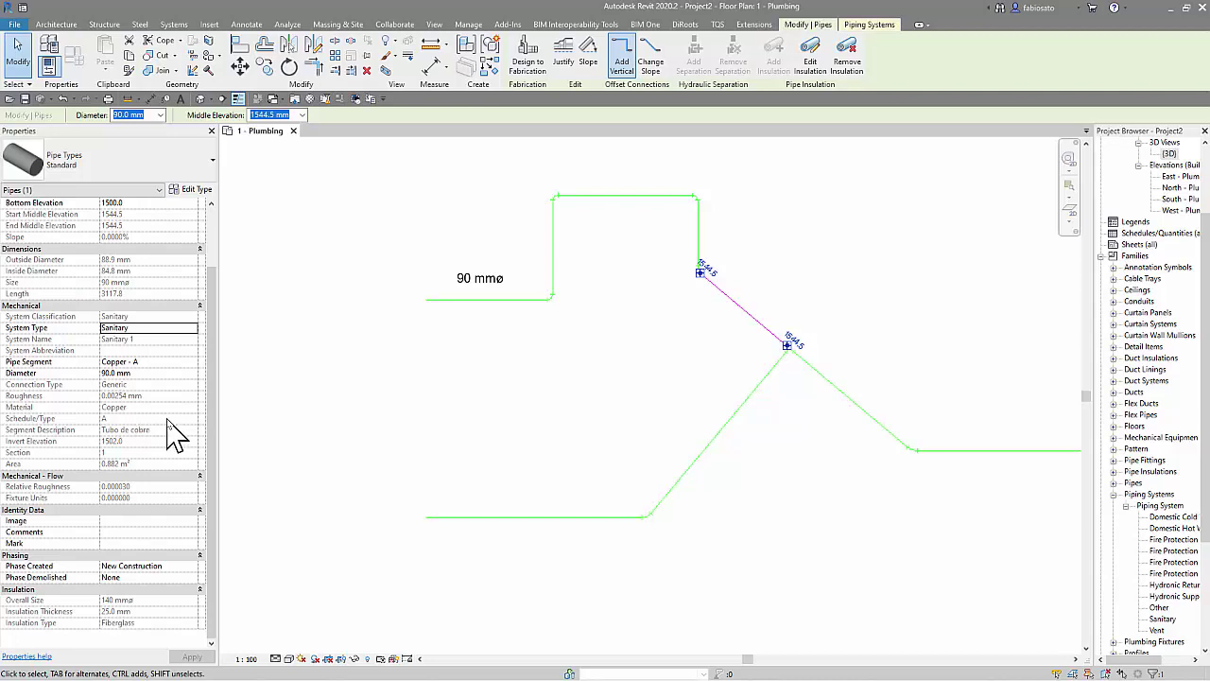
pyautogui.click(392, 407)
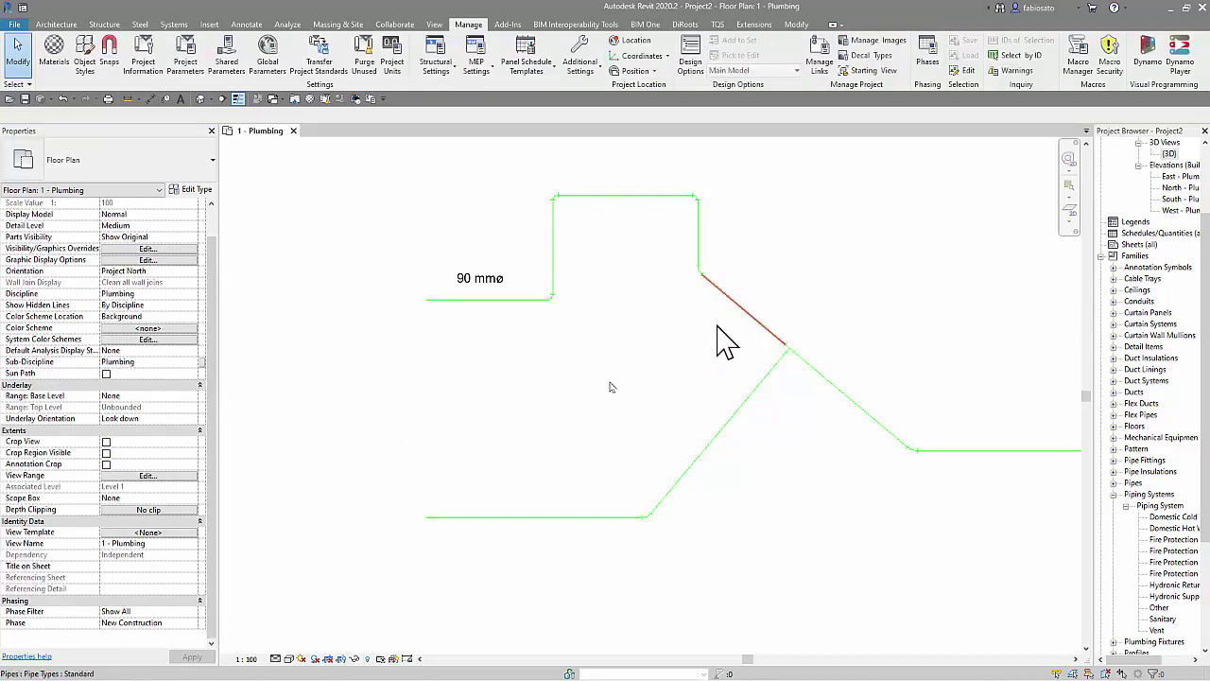
# - Set the upper diagonal pipe's System Type back to Hydronic Supply so the network draws black
pyautogui.click(718, 327)
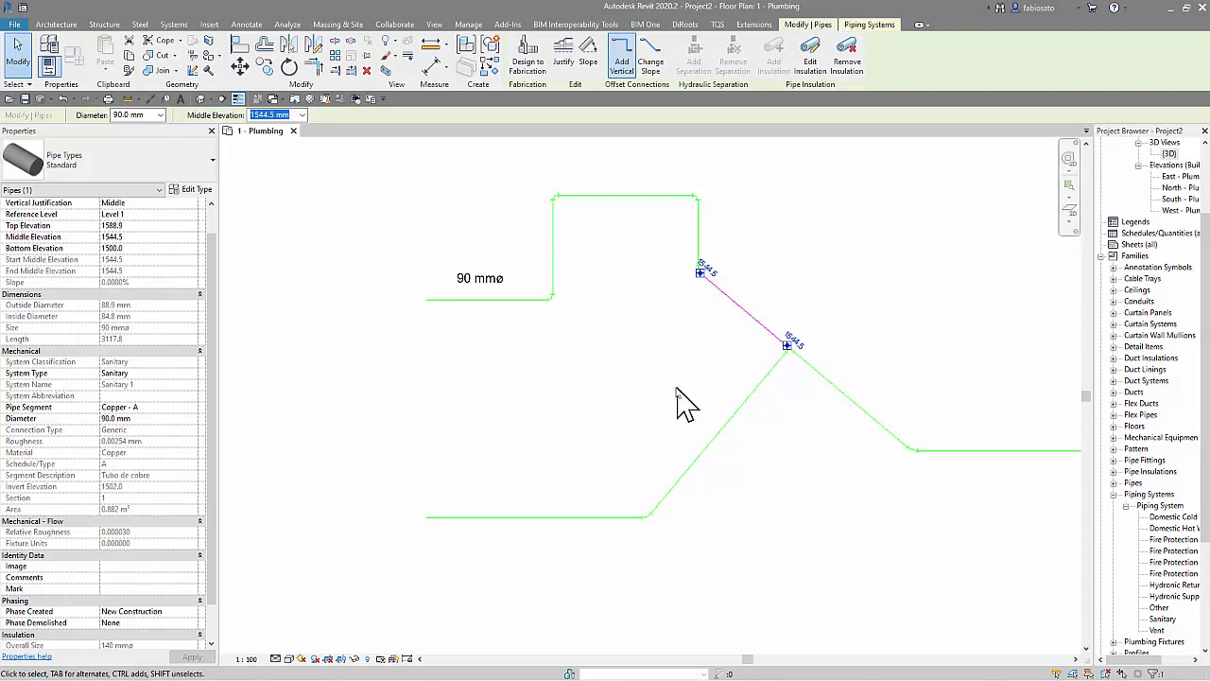
pyautogui.click(195, 373)
pyautogui.click(194, 372)
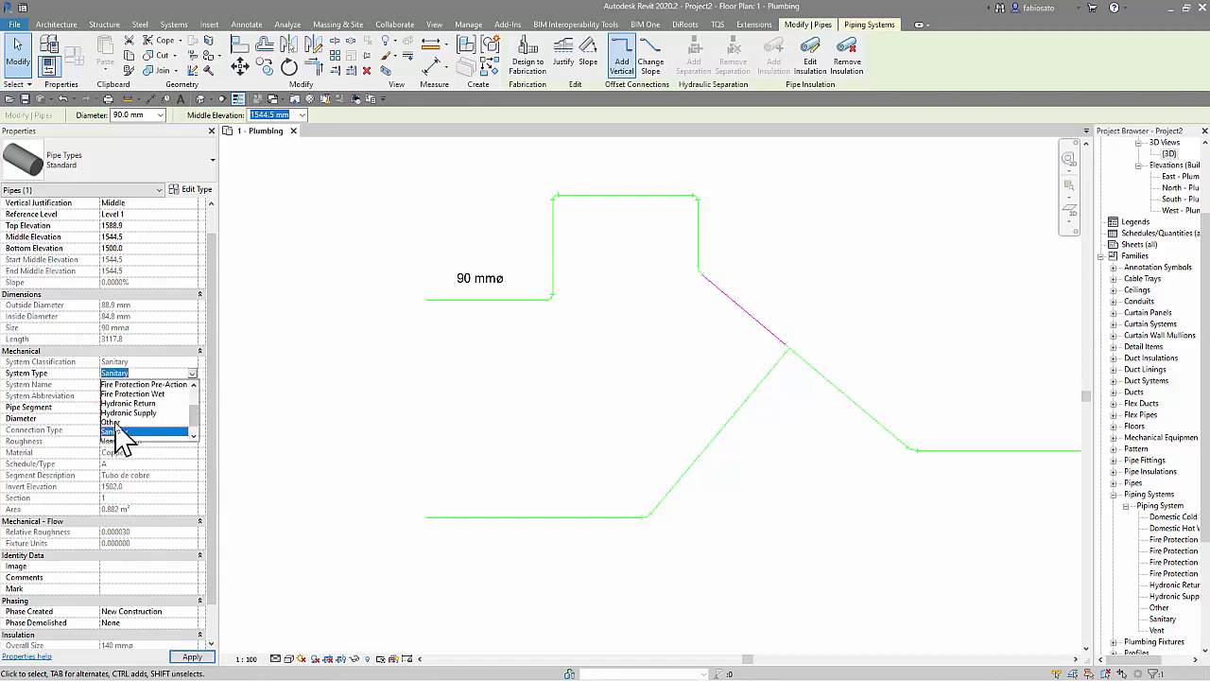
pyautogui.click(138, 414)
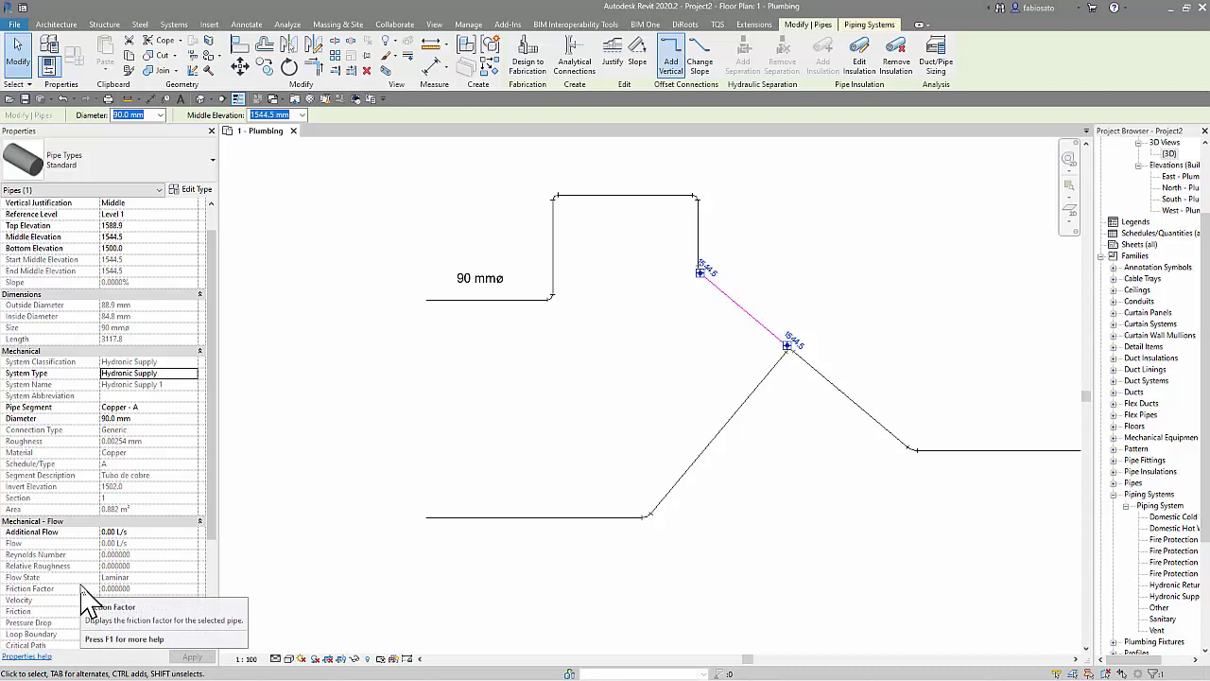
pyautogui.click(386, 414)
pyautogui.scroll(-2, 372, 424)
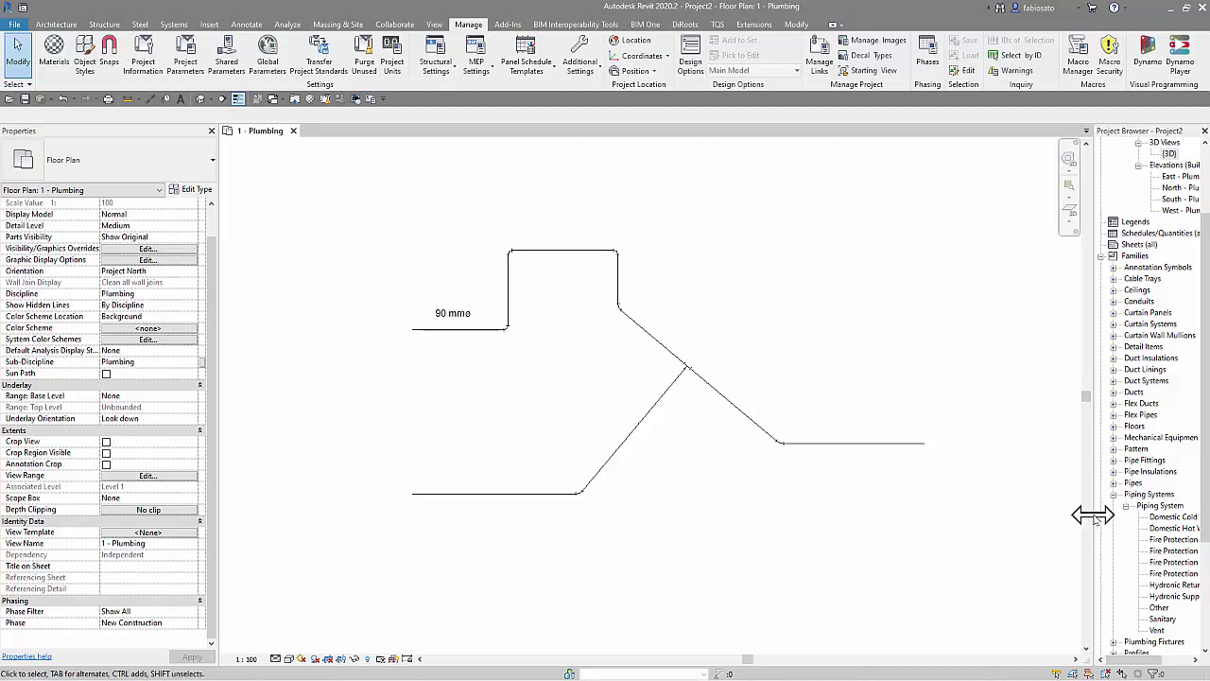
# - Duplicate the Hydronic Supply system type, rename the copy Incêndio, and open its type properties
pyautogui.moveTo(1091, 516); pyautogui.dragTo(901, 517)
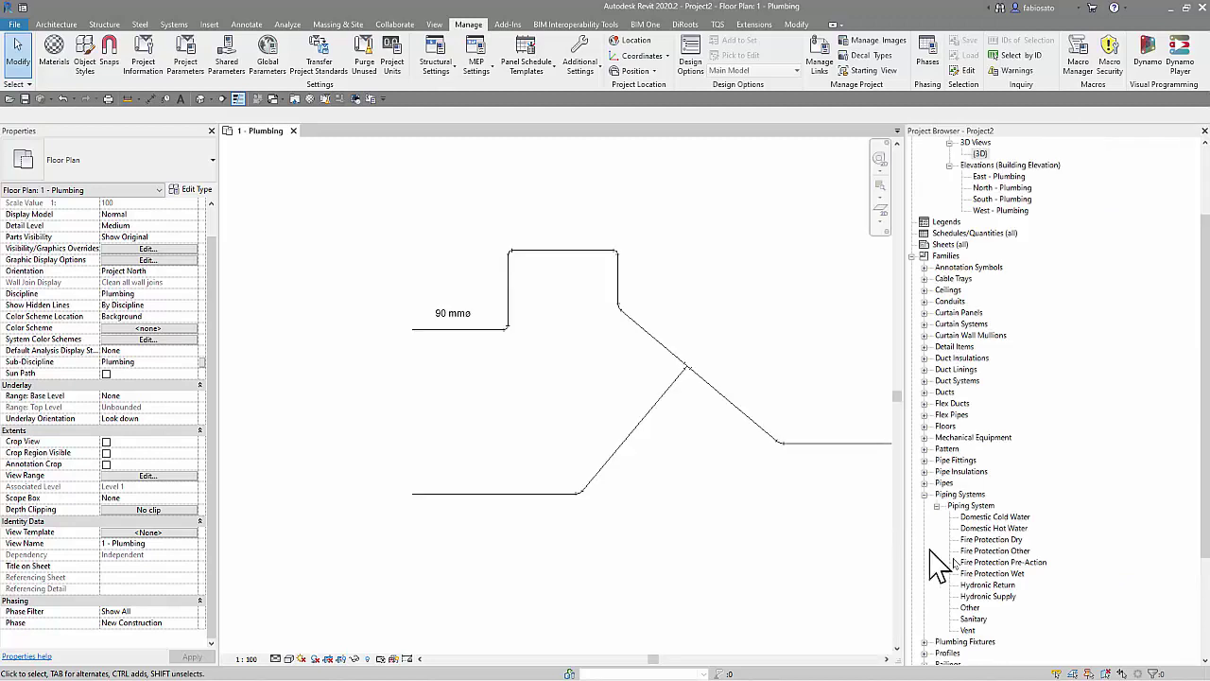
pyautogui.rightClick(995, 596)
pyautogui.click(1054, 443)
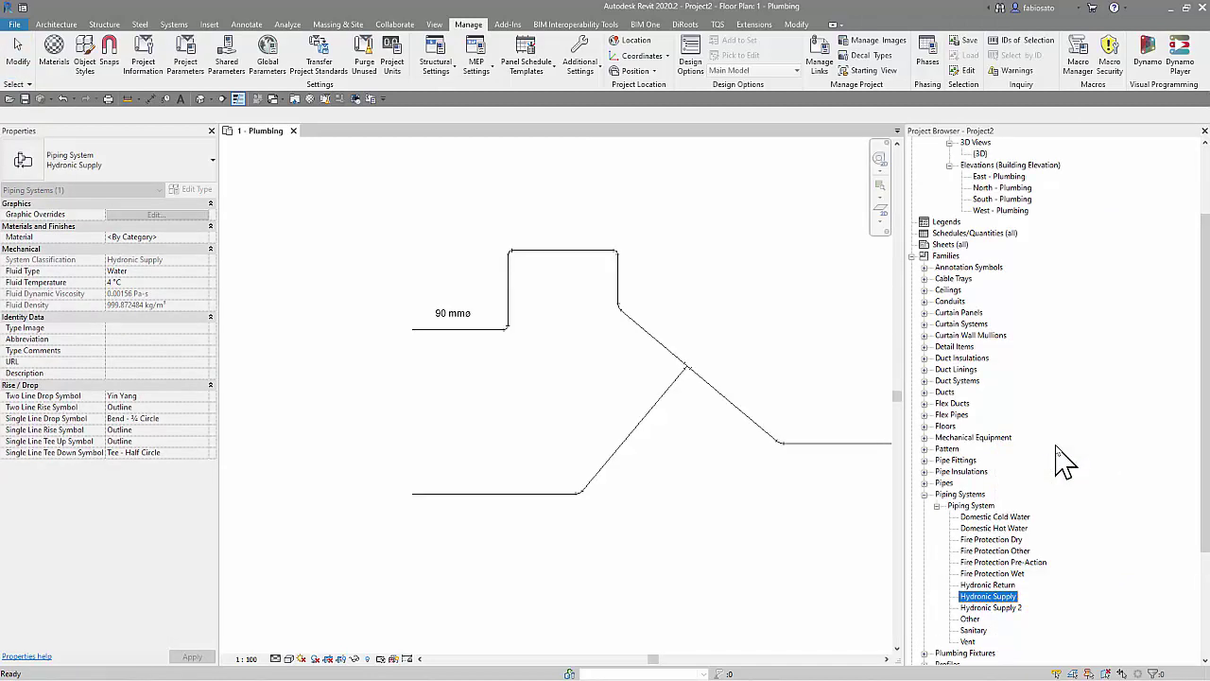
pyautogui.click(990, 607)
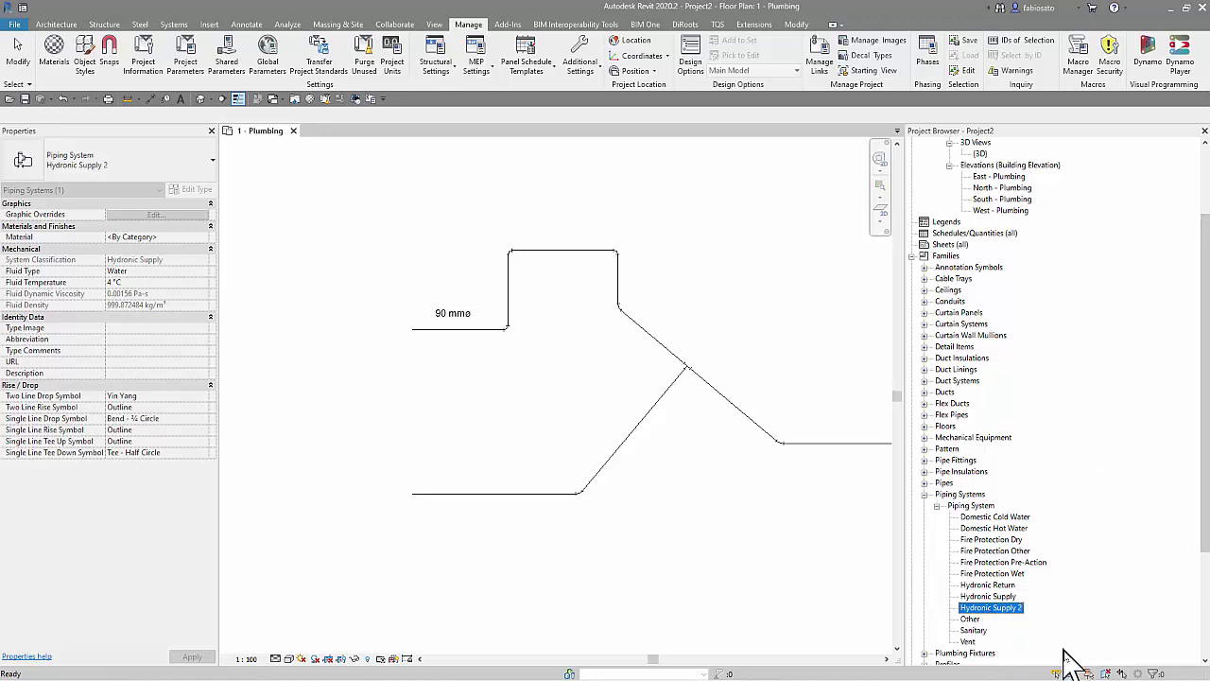
pyautogui.press('F2')
pyautogui.write('Incendio')
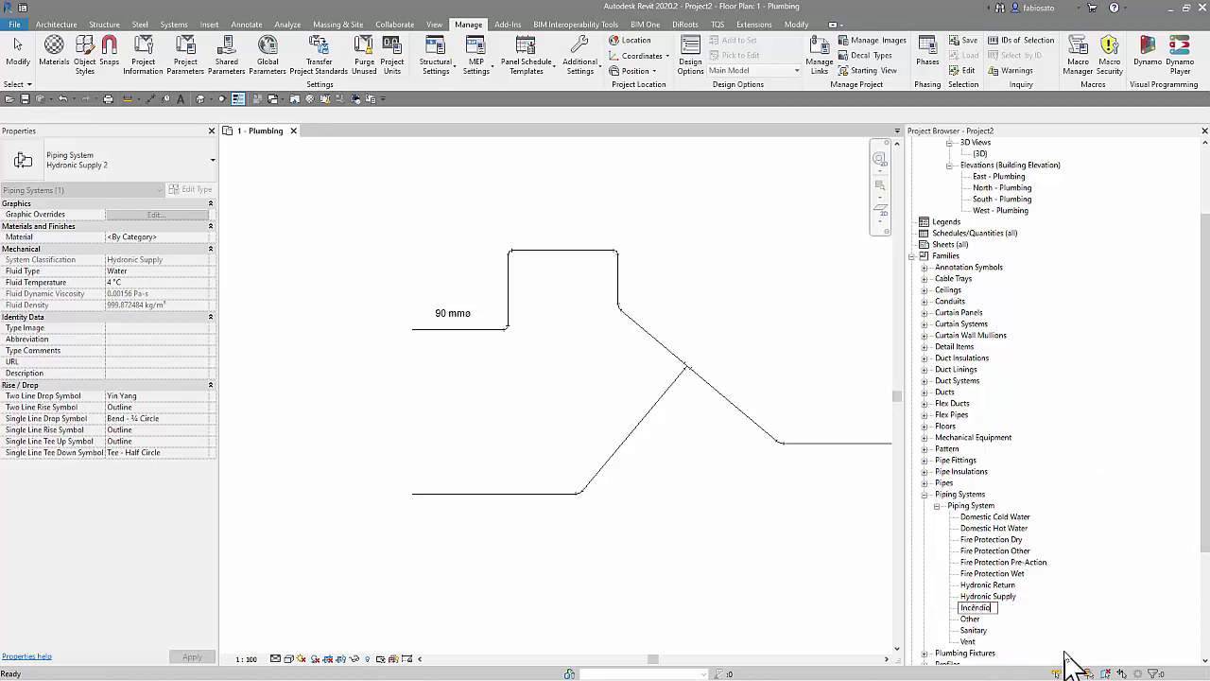
pyautogui.press('Return')
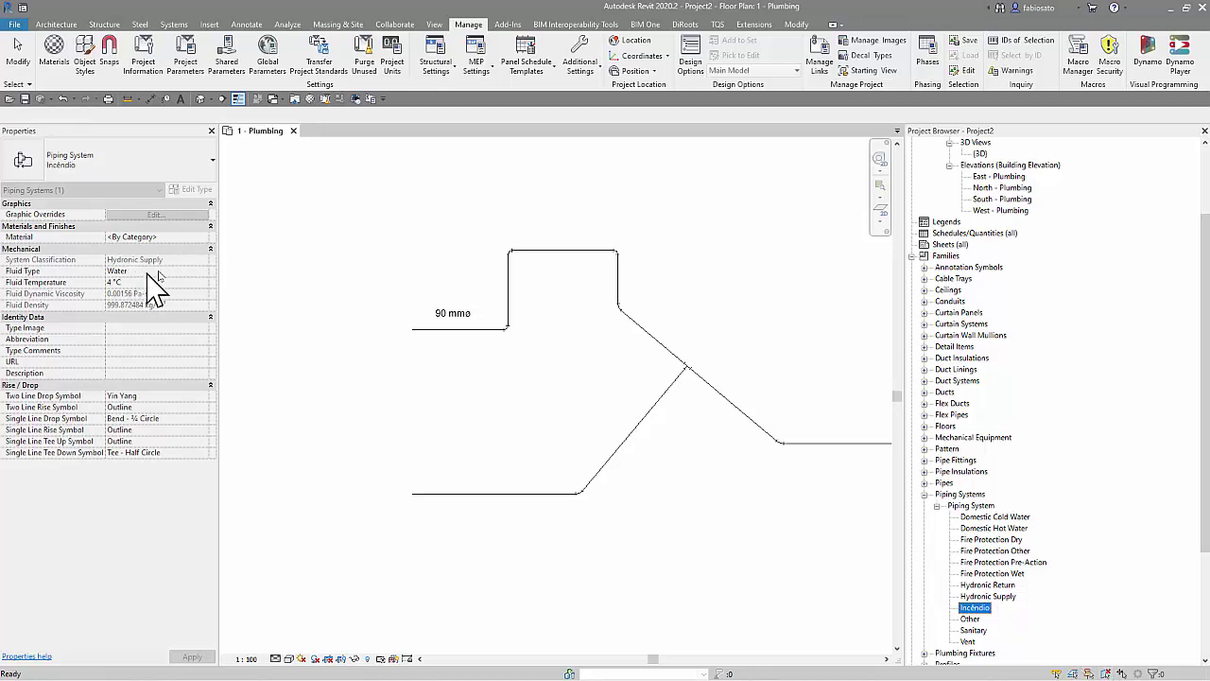
pyautogui.doubleClick(976, 608)
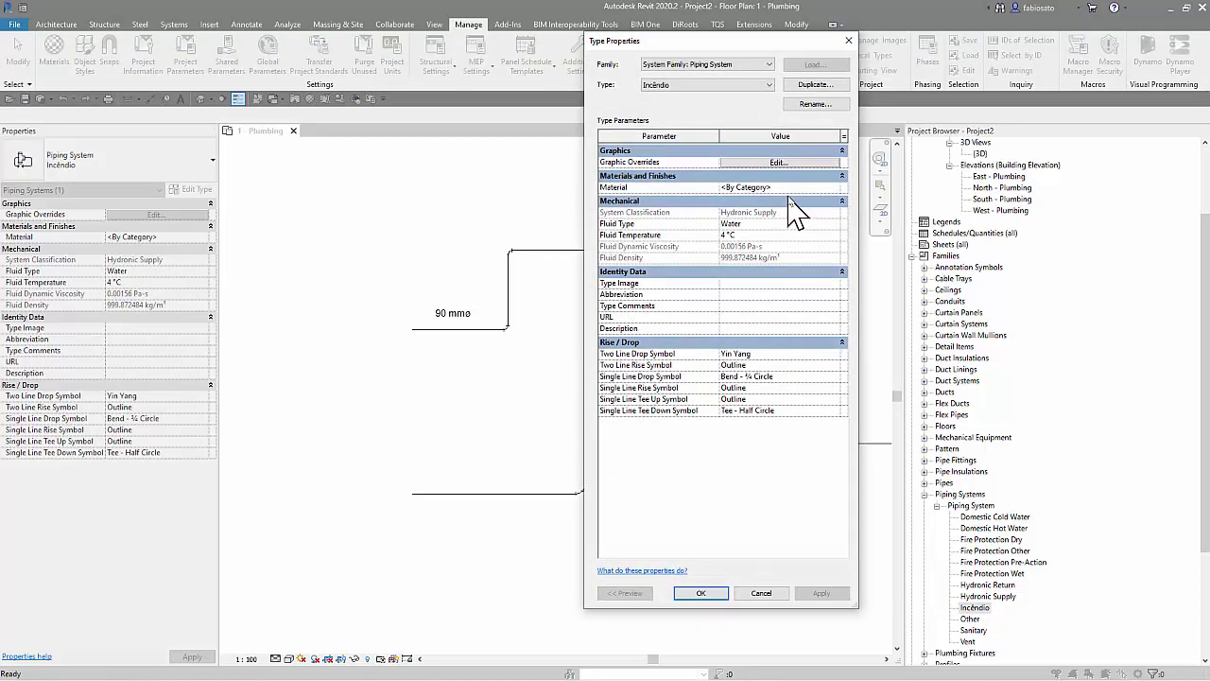
# - Set the Incêndio fluid temperature to 21 °C, updating density to 997.950268 kg/m³, and apply
pyautogui.click(838, 227)
pyautogui.click(834, 224)
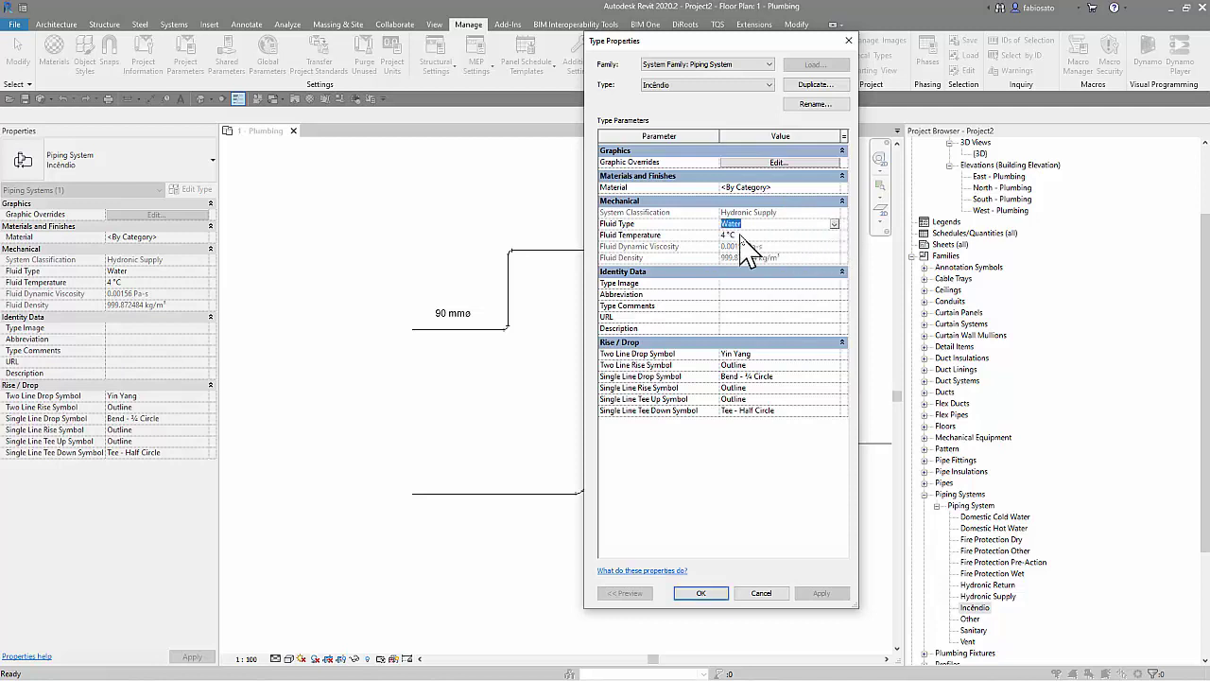
pyautogui.click(834, 236)
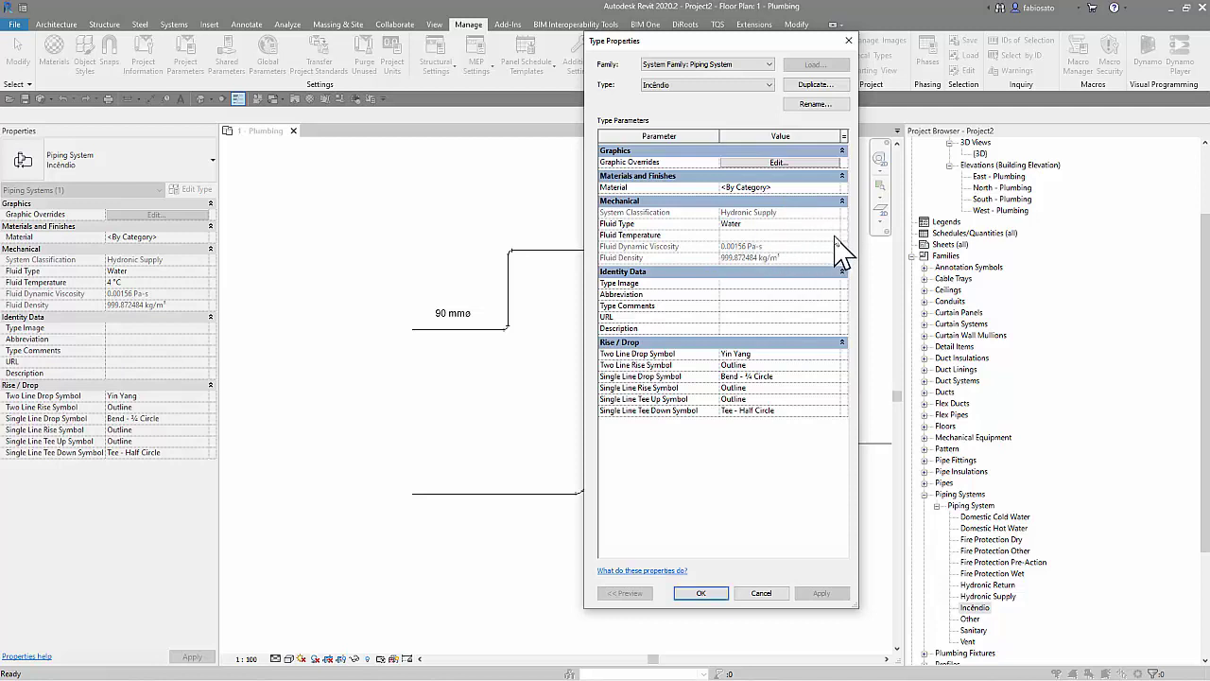
pyautogui.click(834, 236)
pyautogui.click(754, 282)
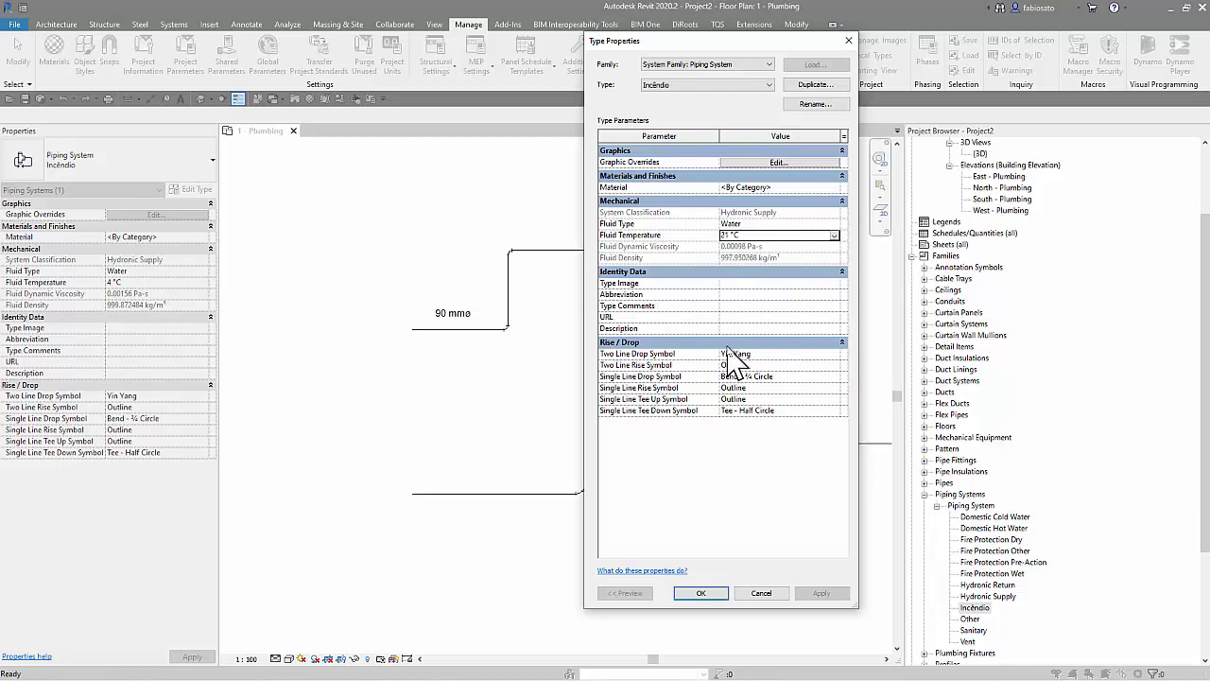
pyautogui.click(834, 236)
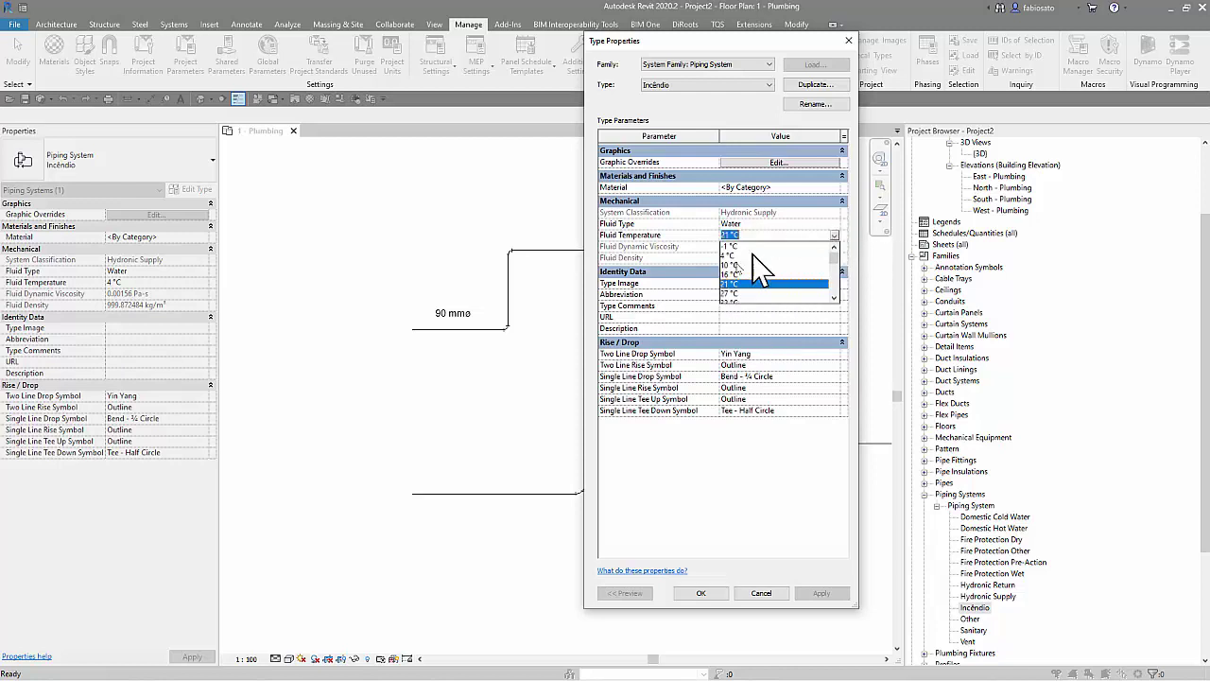
pyautogui.click(736, 273)
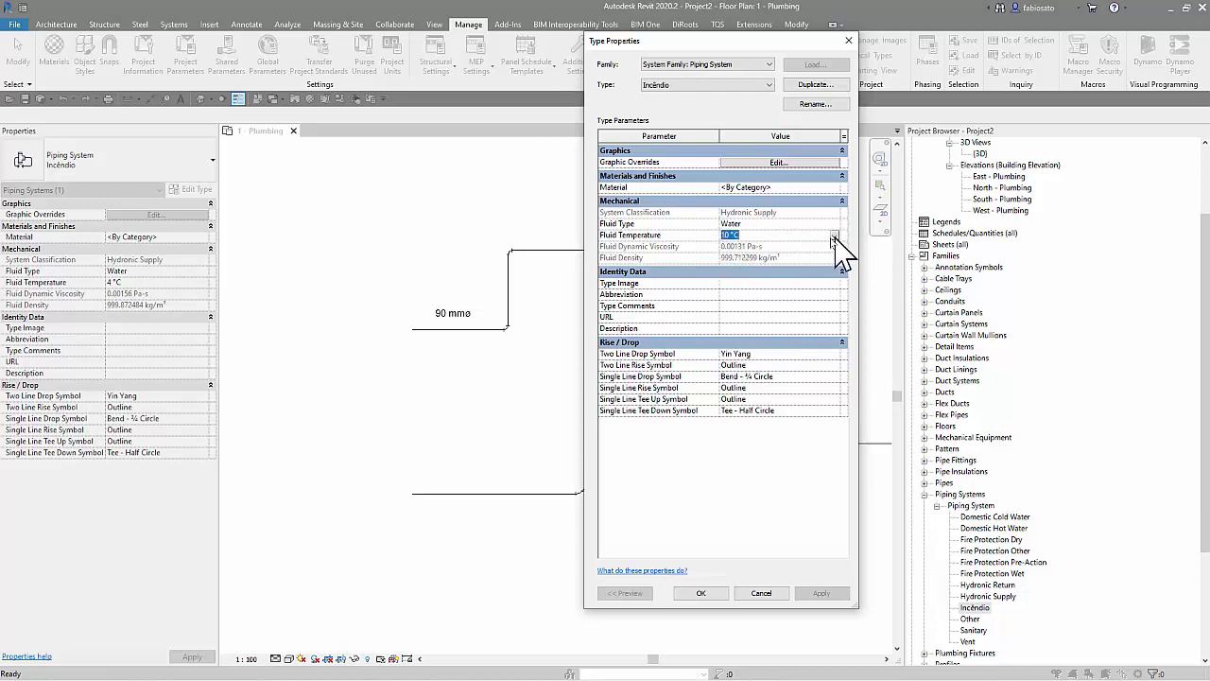
pyautogui.click(834, 236)
pyautogui.click(737, 276)
pyautogui.click(762, 235)
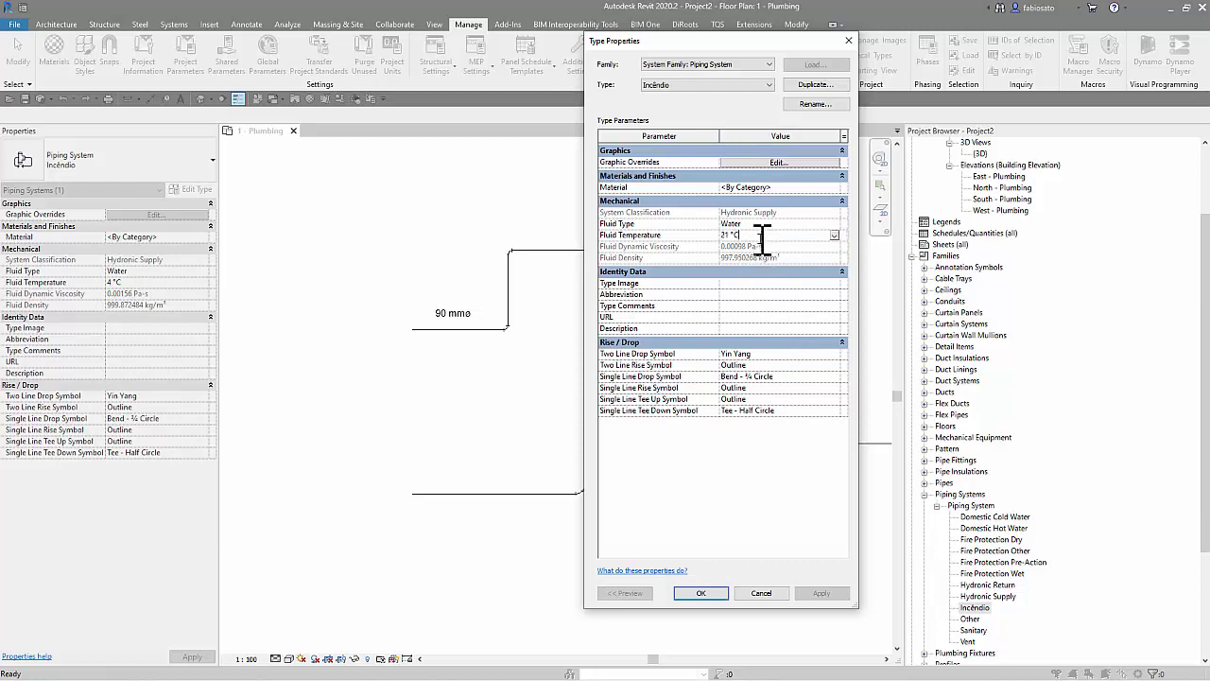
pyautogui.press('BackSpace')
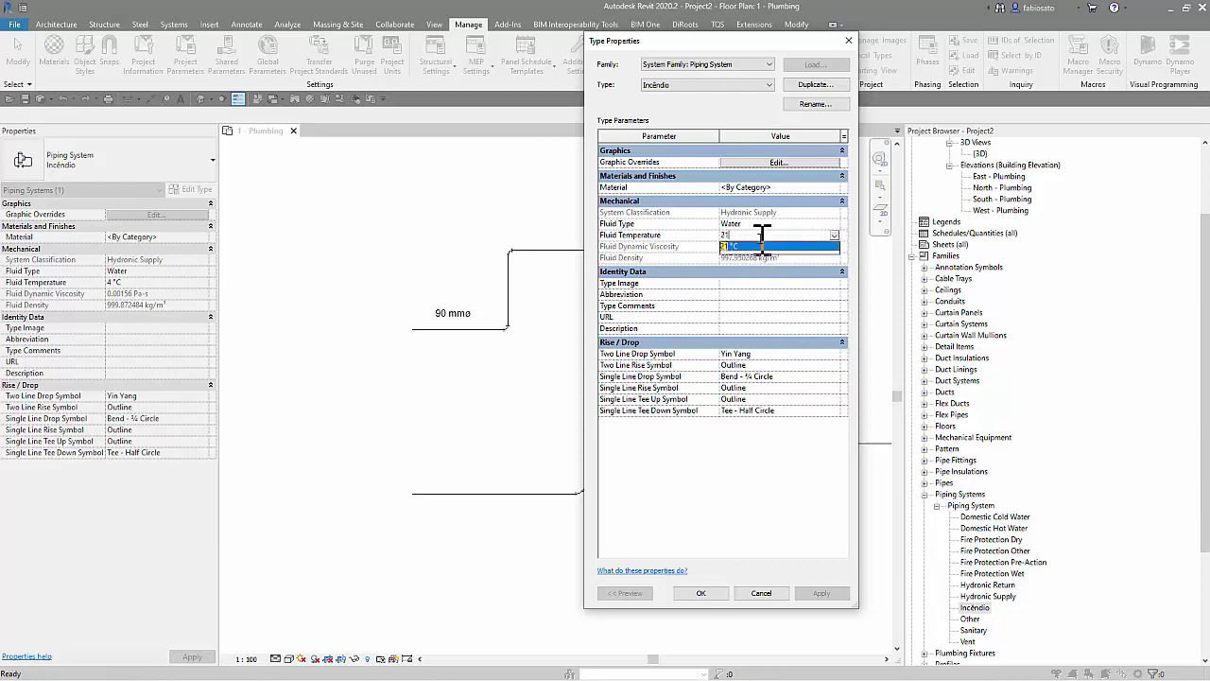
pyautogui.write('6 °C')
pyautogui.click(762, 246)
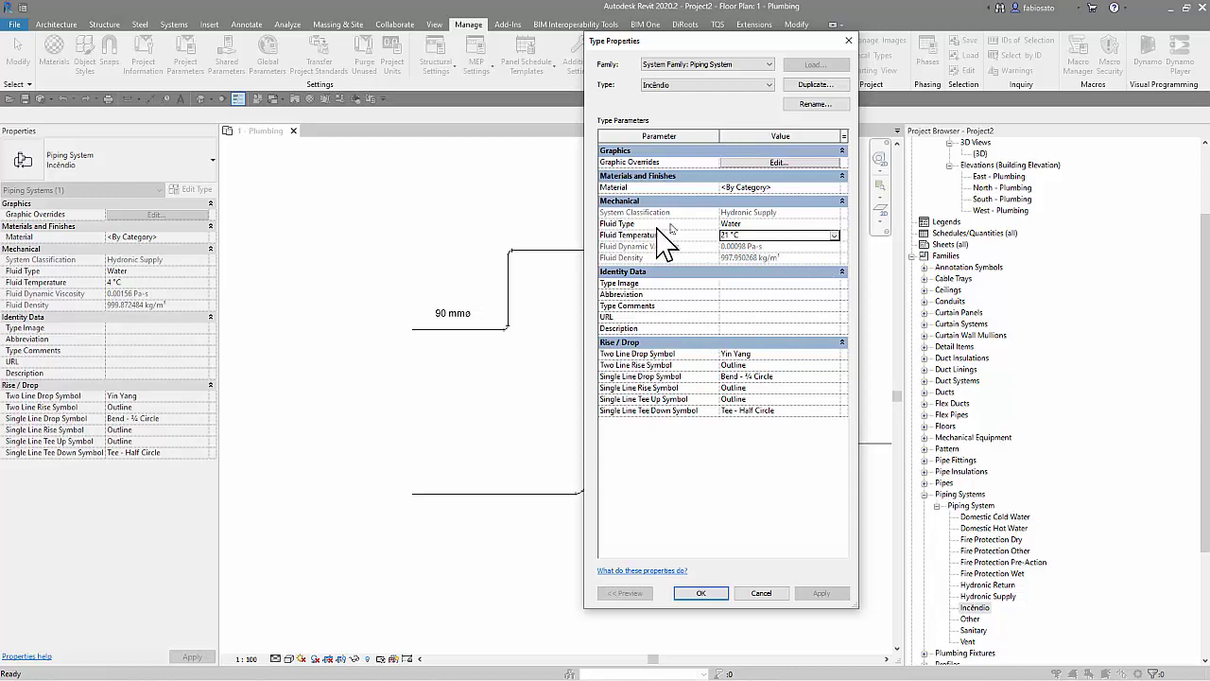
pyautogui.click(702, 593)
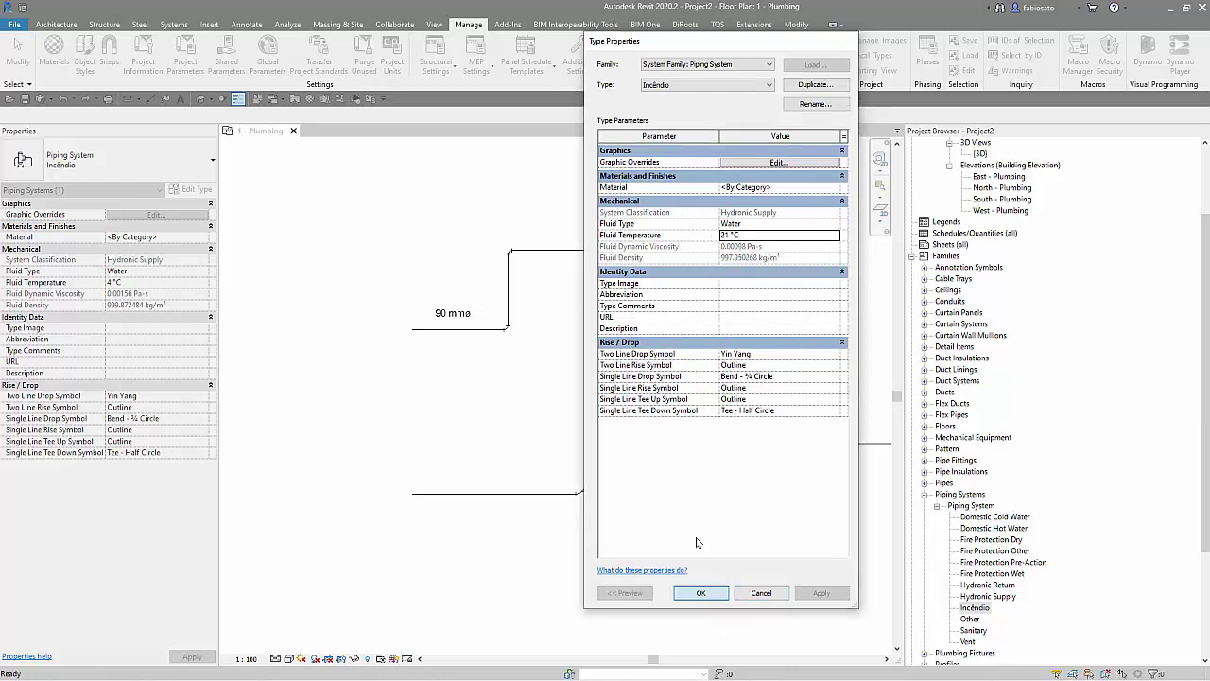
pyautogui.click(480, 71)
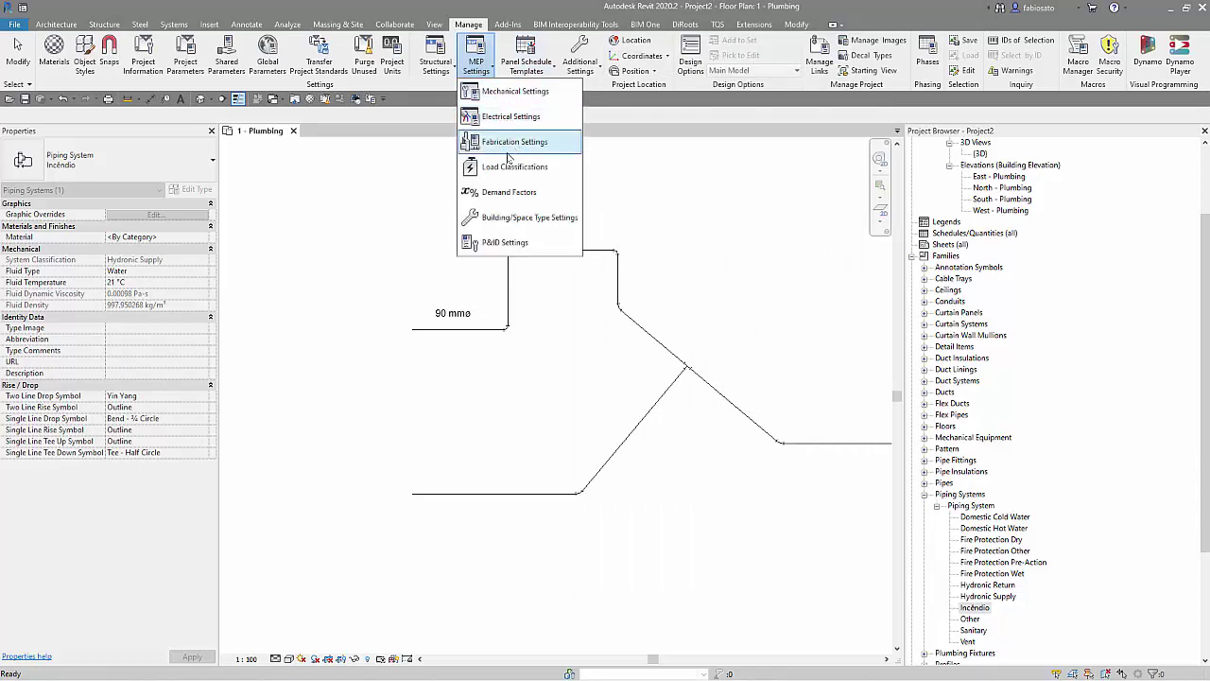
pyautogui.click(606, 194)
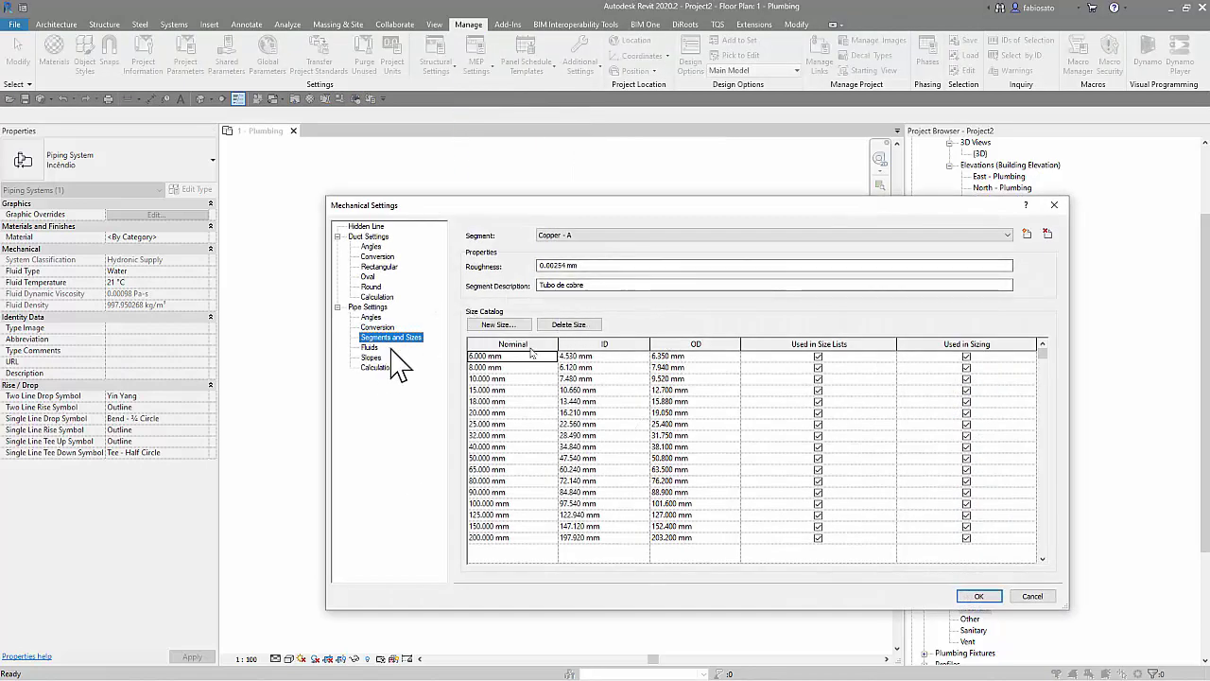
pyautogui.click(370, 347)
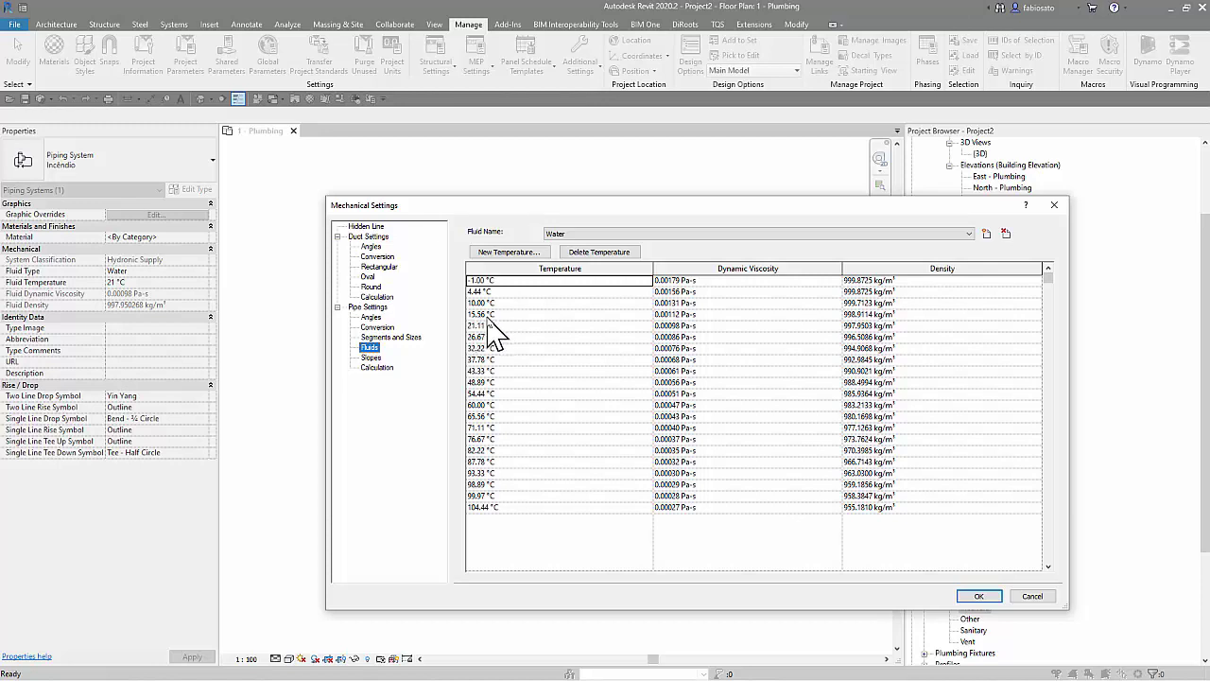
pyautogui.click(981, 596)
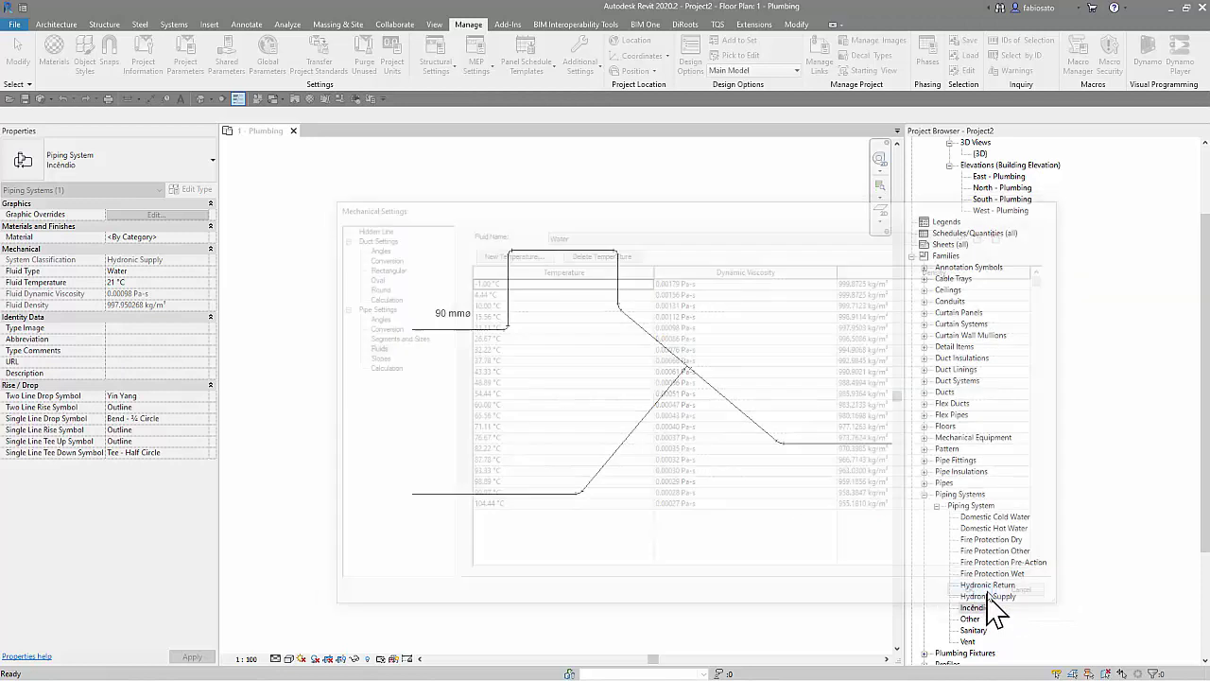
pyautogui.doubleClick(975, 608)
pyautogui.click(799, 234)
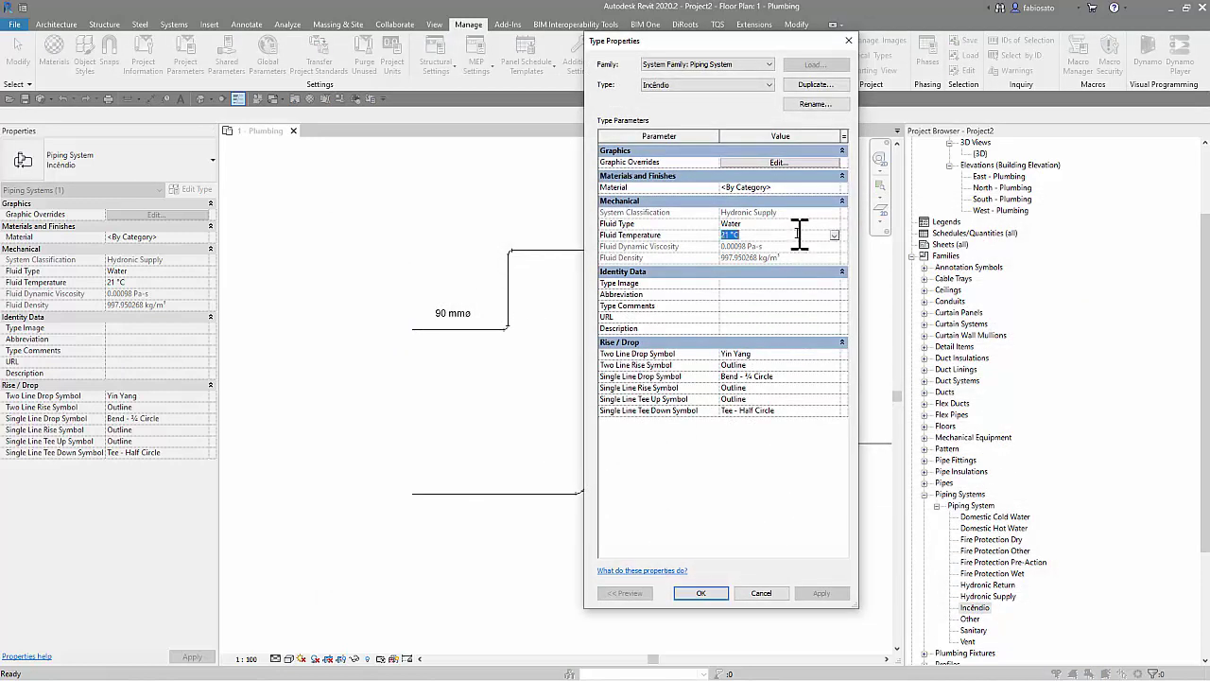
pyautogui.click(798, 234)
pyautogui.doubleClick(799, 234)
pyautogui.write('21')
pyautogui.press('Return')
pyautogui.doubleClick(799, 236)
pyautogui.click(834, 237)
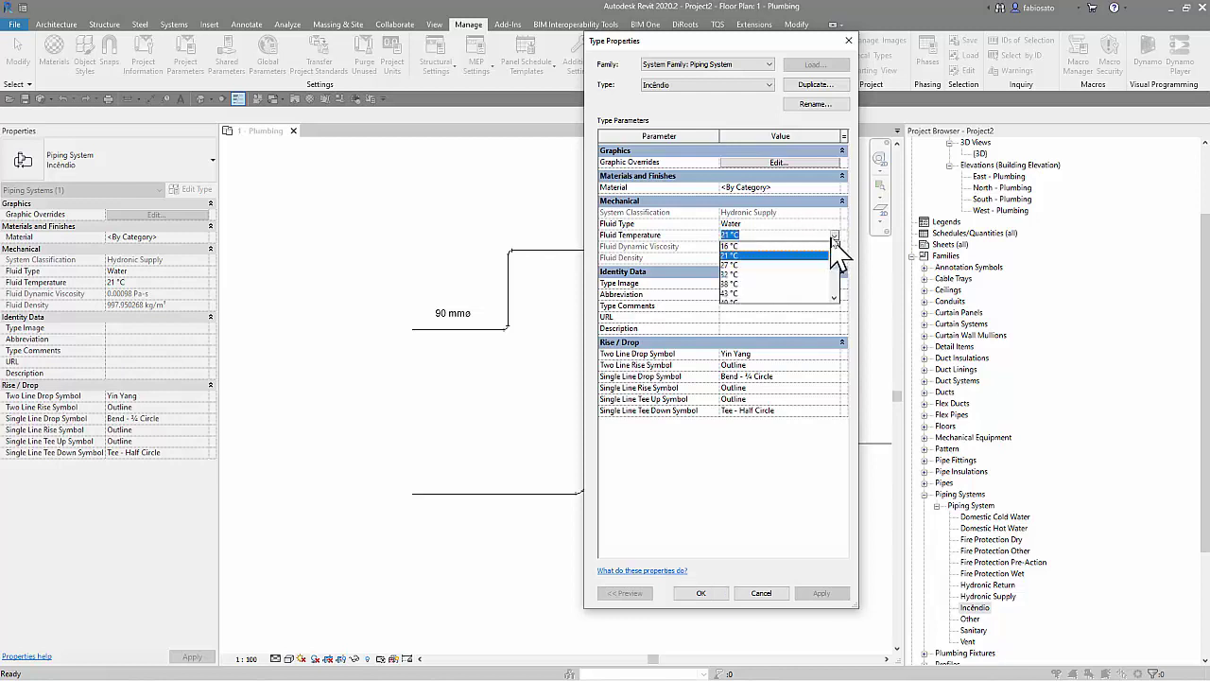
pyautogui.click(832, 254)
pyautogui.click(848, 41)
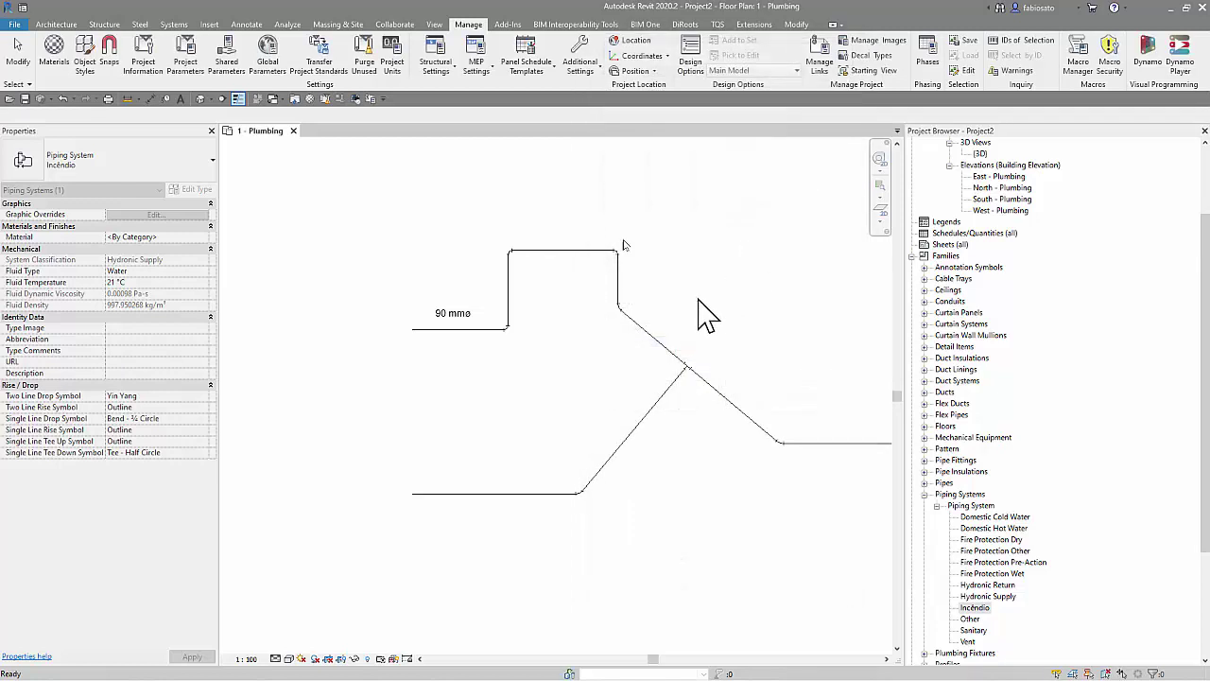
# - Open Mechanical Settings at the pipe Calculation page describing closed-loop hydronic network analysis
pyautogui.click(484, 72)
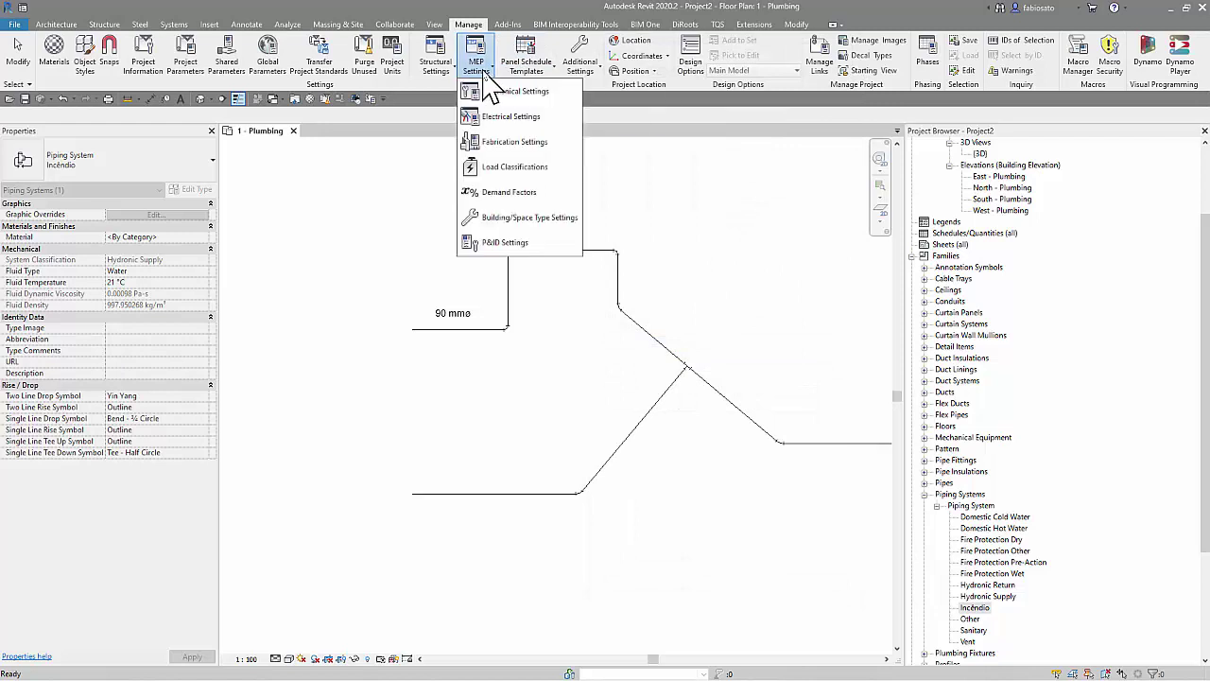
pyautogui.click(503, 95)
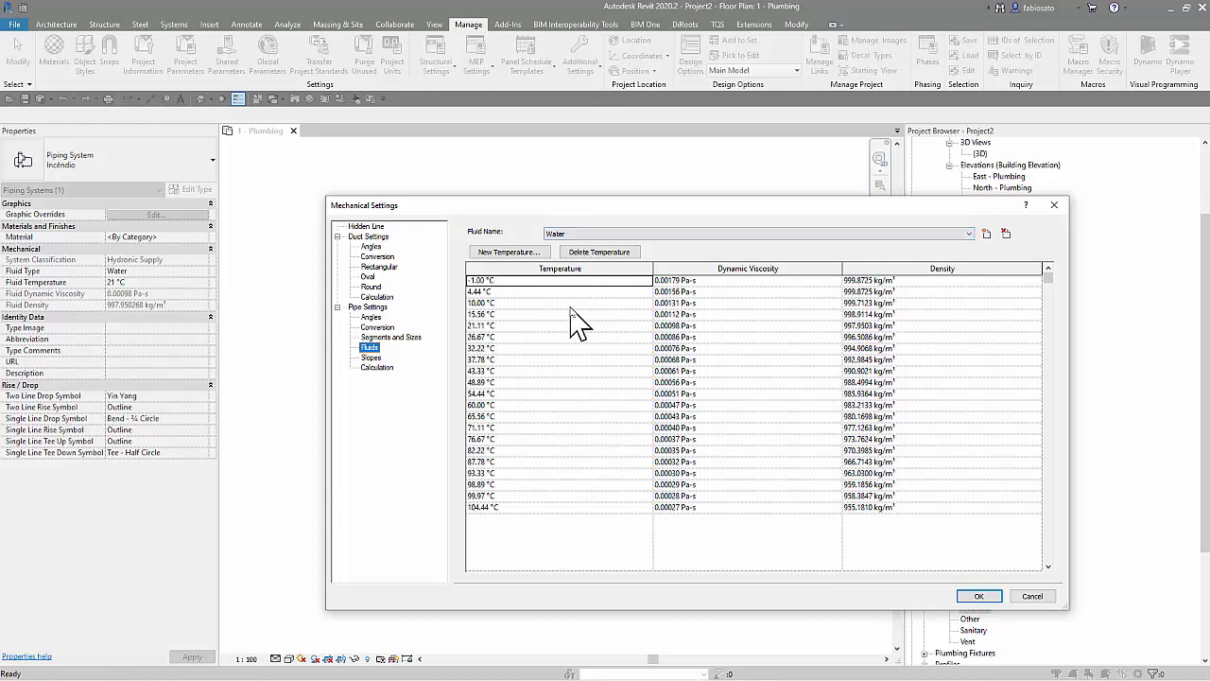
pyautogui.click(370, 357)
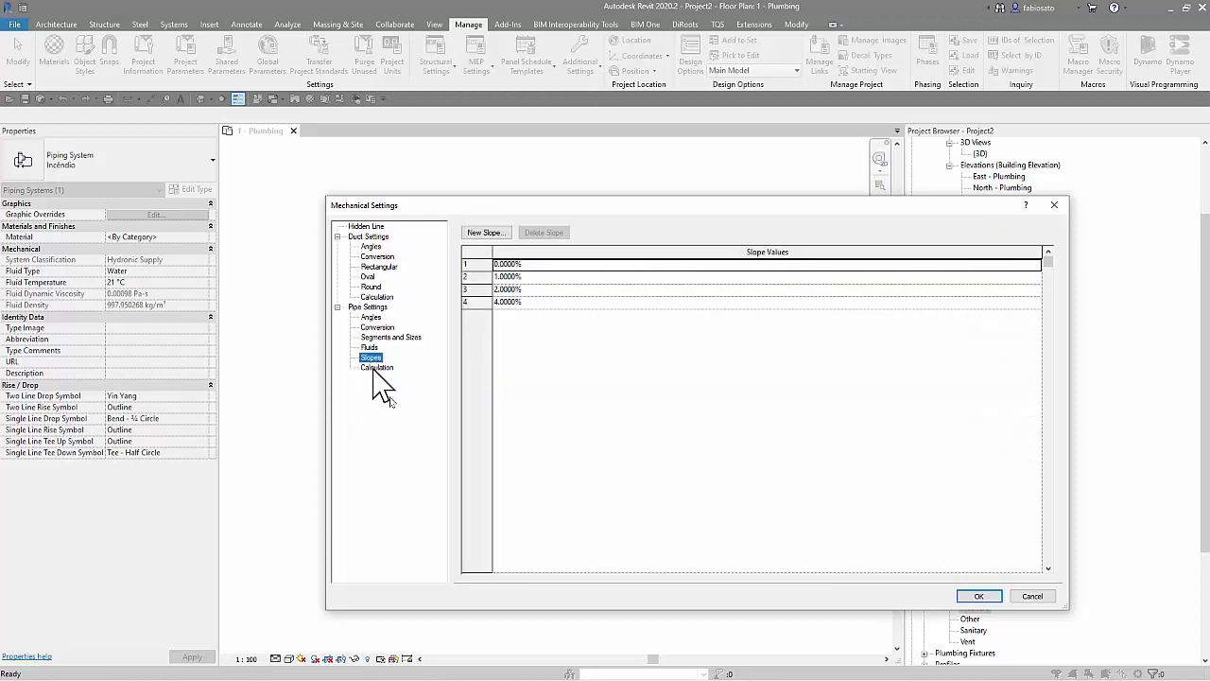
pyautogui.click(376, 368)
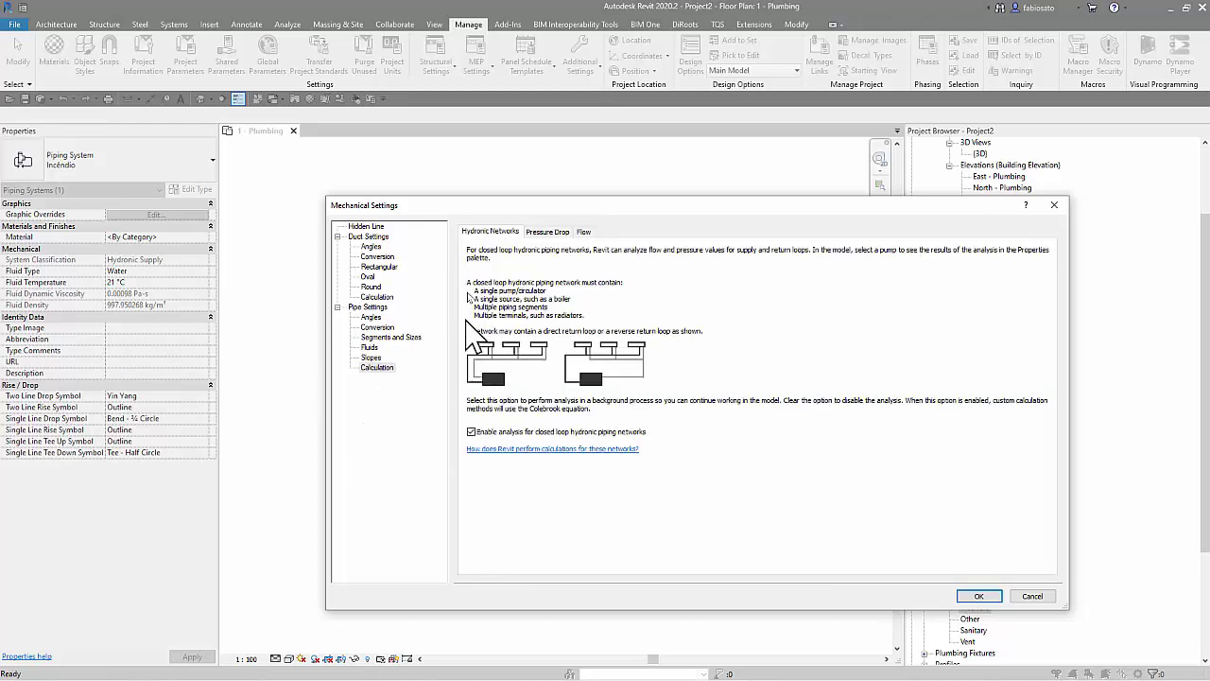
# - Review the flow and pressure drop methods, keeping Colebrook Equation for straight-segment pressure drop
pyautogui.click(558, 232)
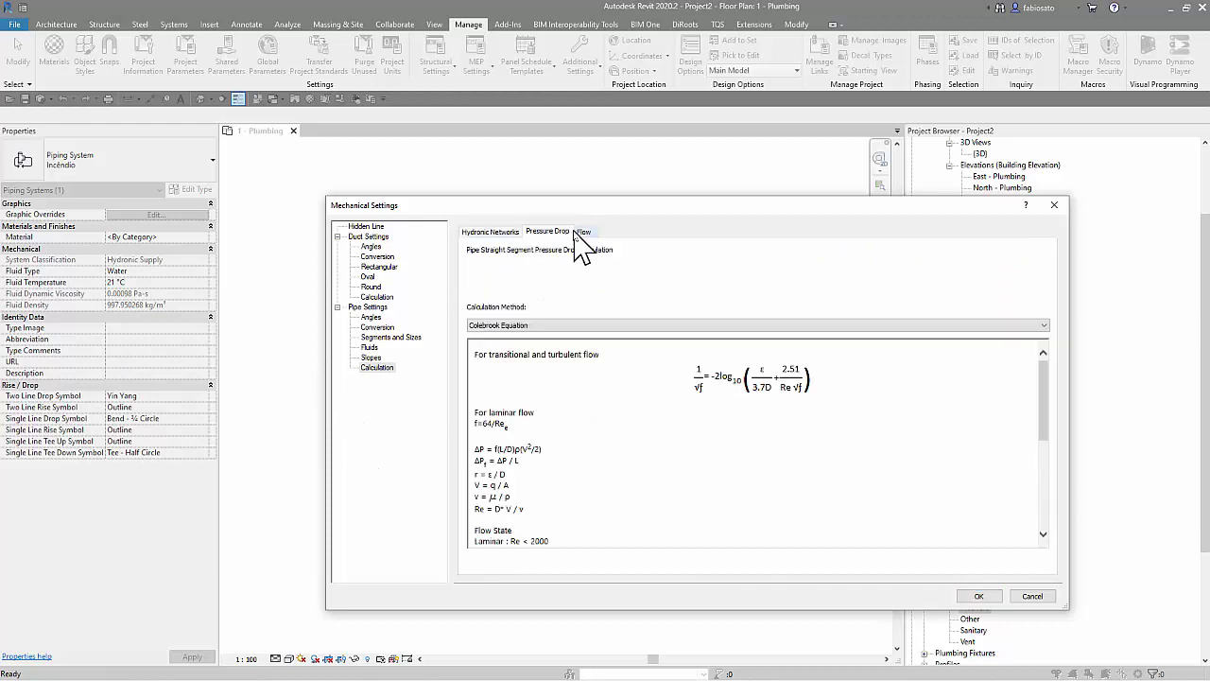
pyautogui.click(574, 325)
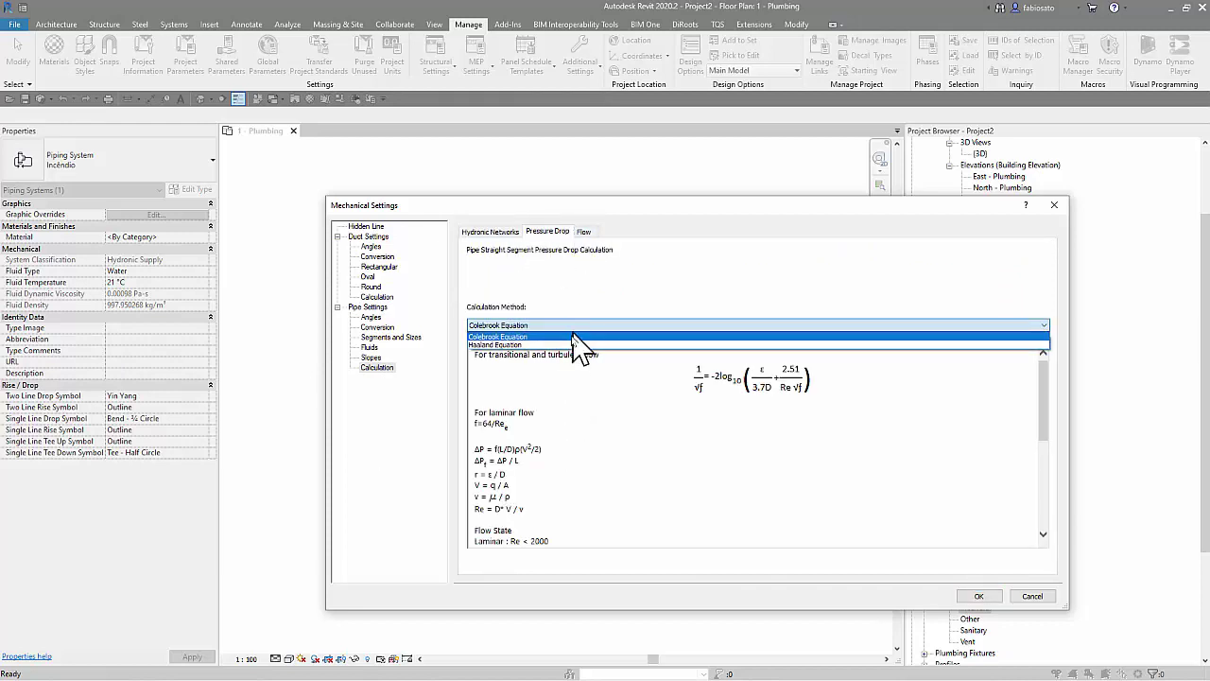
pyautogui.click(587, 232)
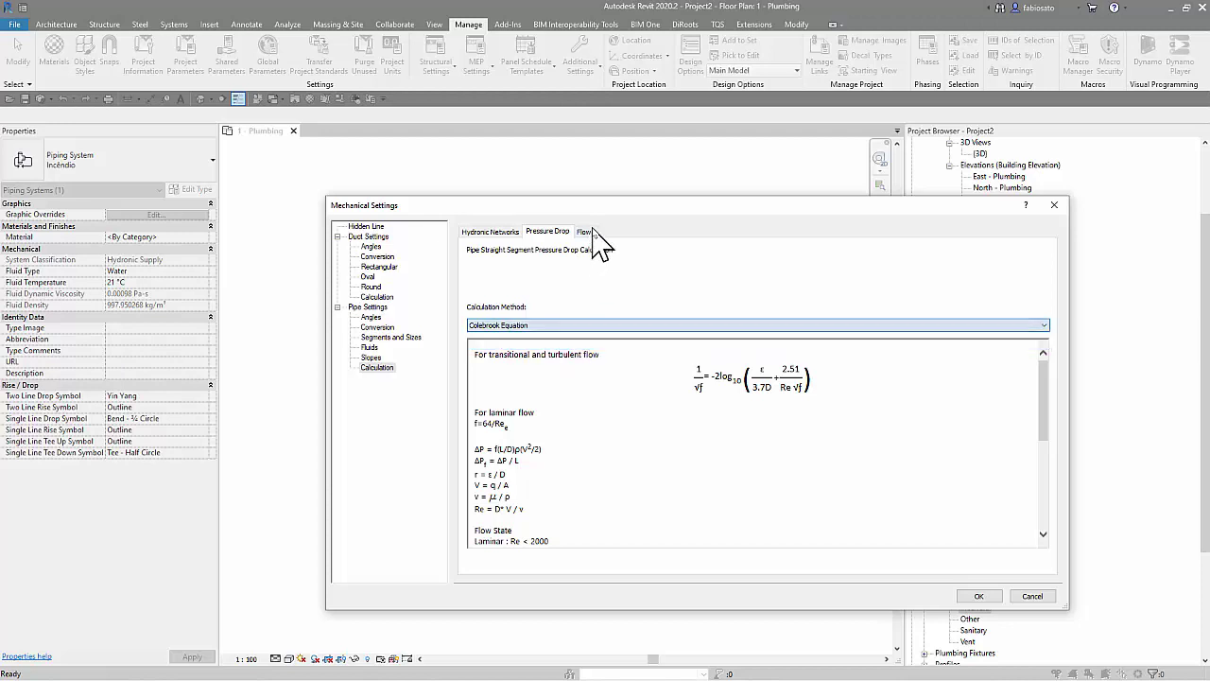
pyautogui.click(588, 232)
pyautogui.click(574, 327)
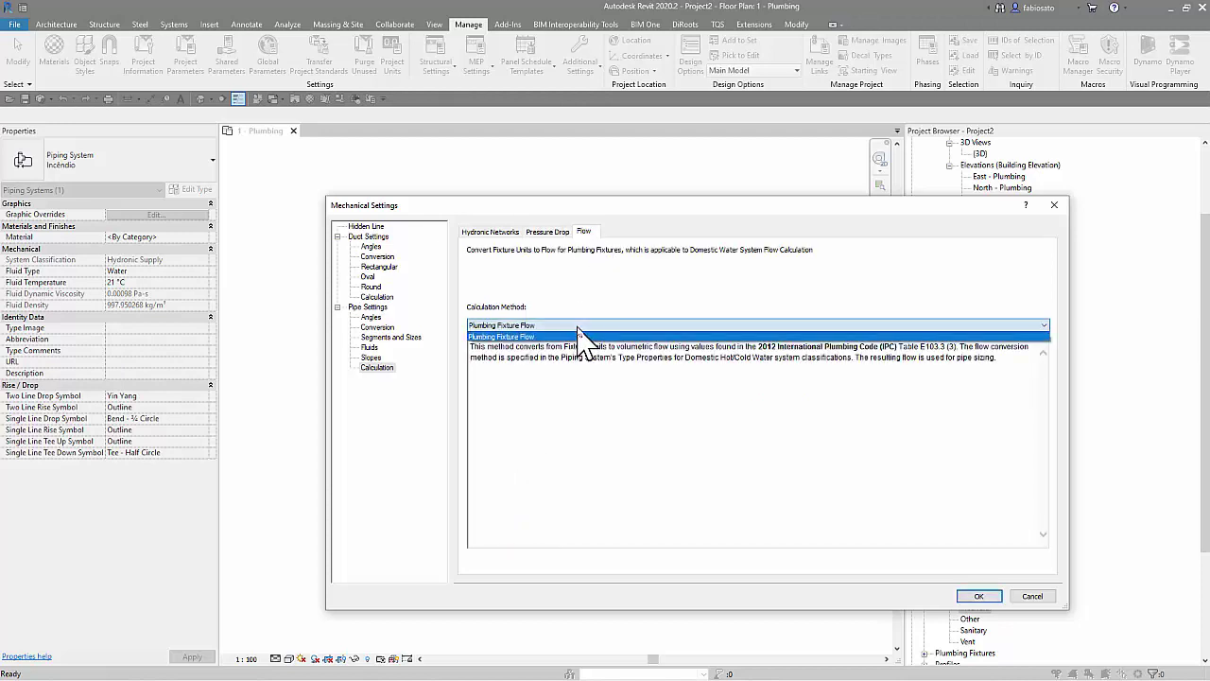
pyautogui.click(578, 334)
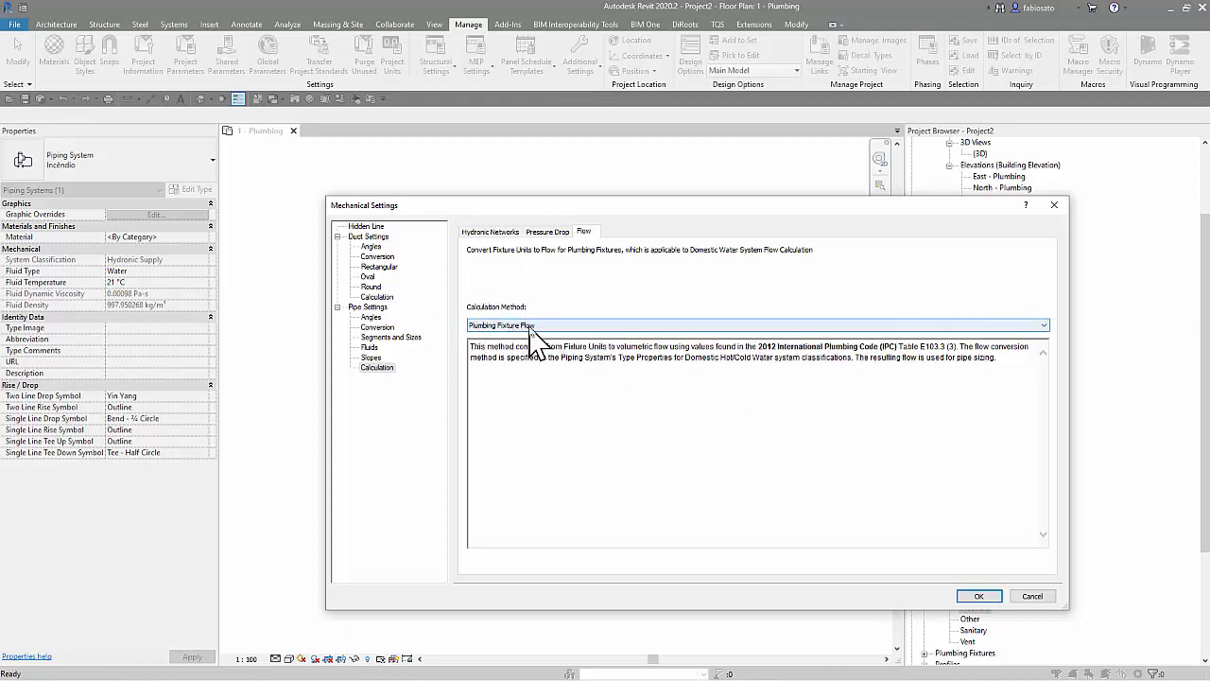
pyautogui.click(535, 235)
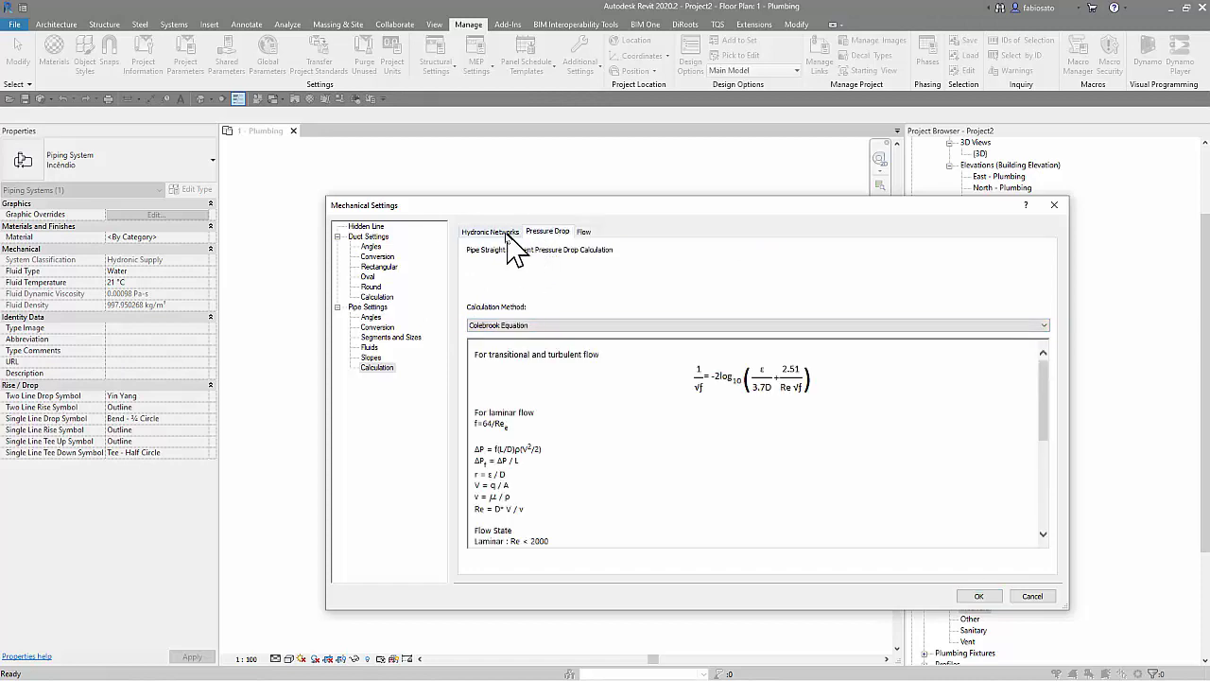
pyautogui.click(540, 326)
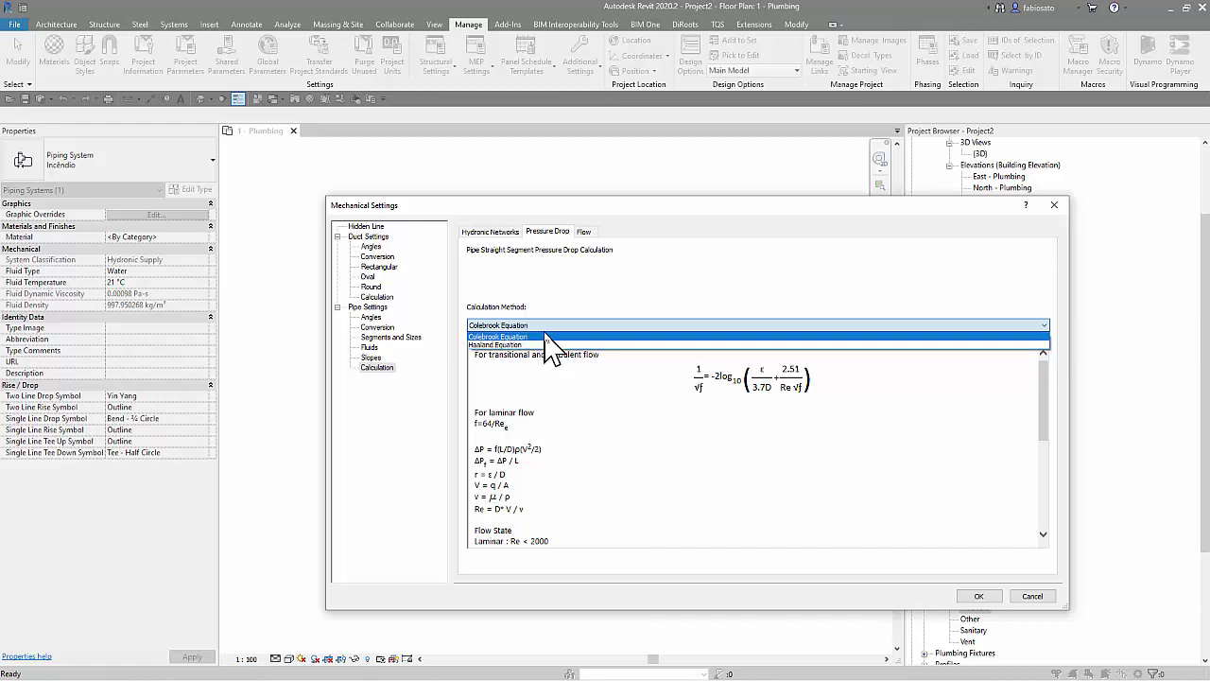
pyautogui.click(545, 336)
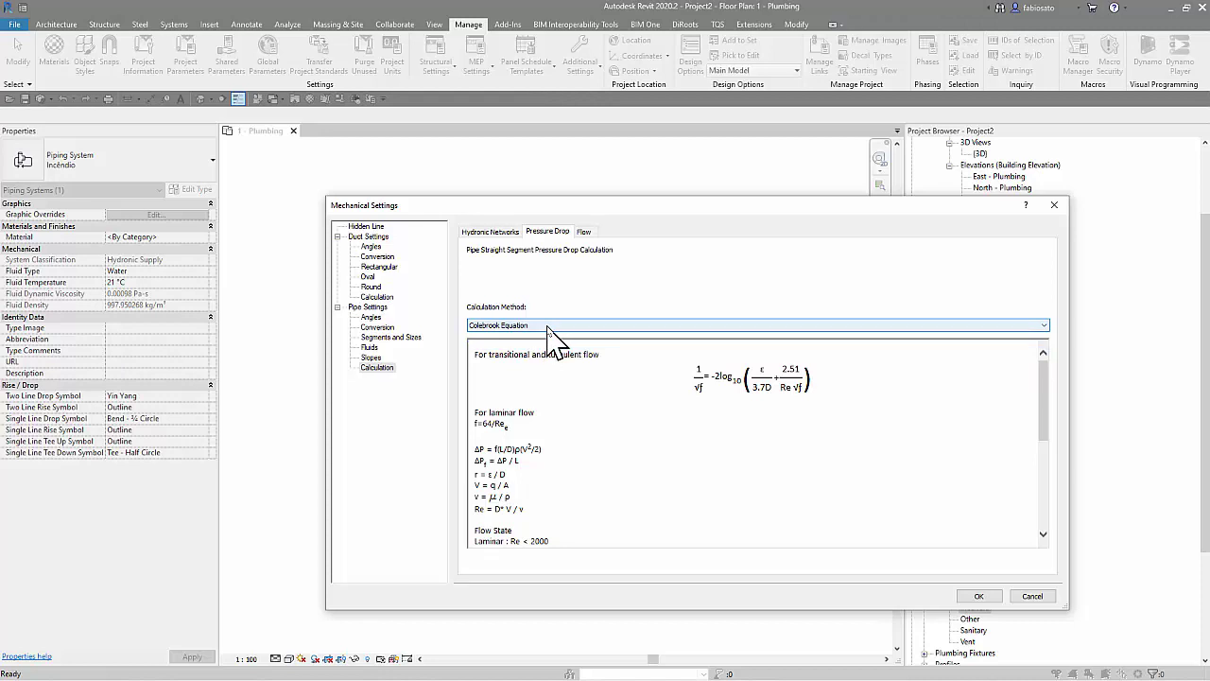
# - Close Mechanical Settings, select the top-left elbow, and leave its loss method defined by type
pyautogui.click(1054, 204)
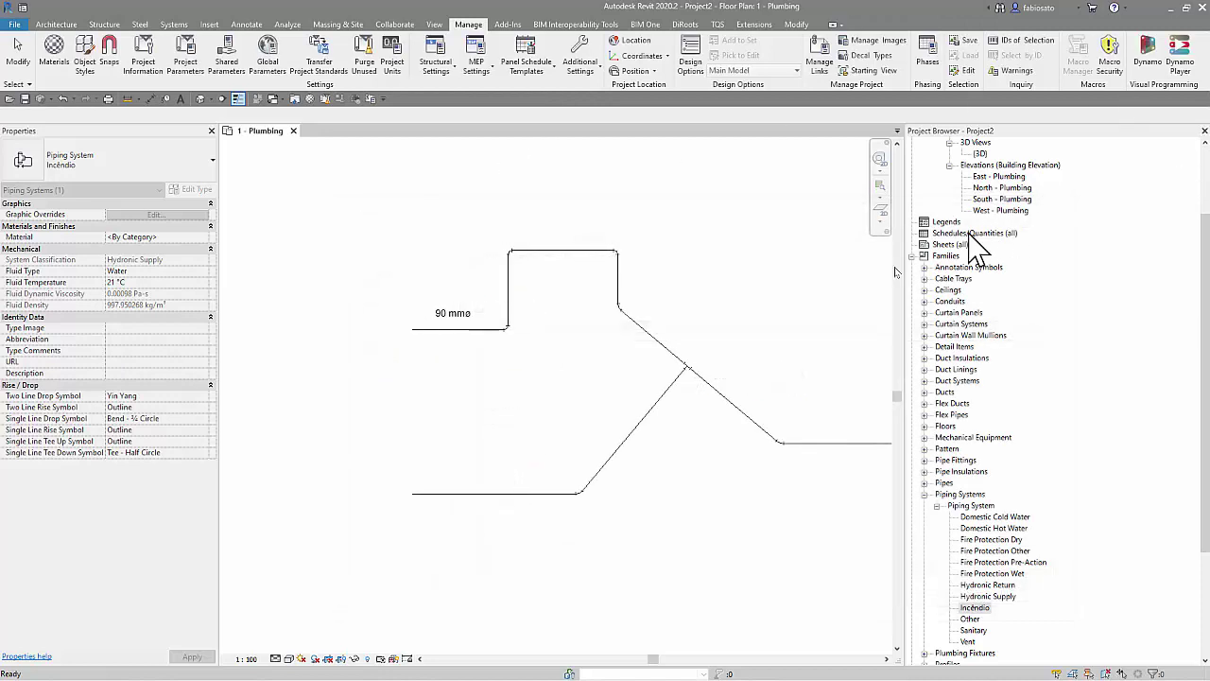
pyautogui.scroll(1, 510, 274)
pyautogui.scroll(1, 561, 276)
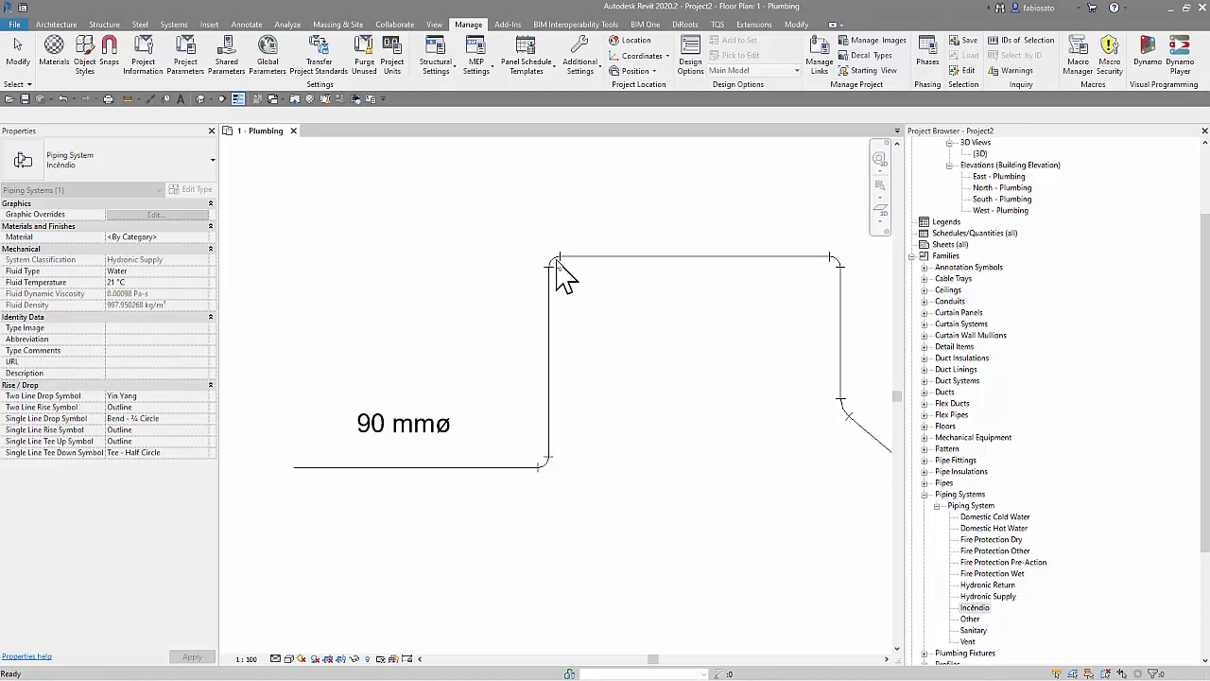
pyautogui.press('Escape')
pyautogui.click(552, 486)
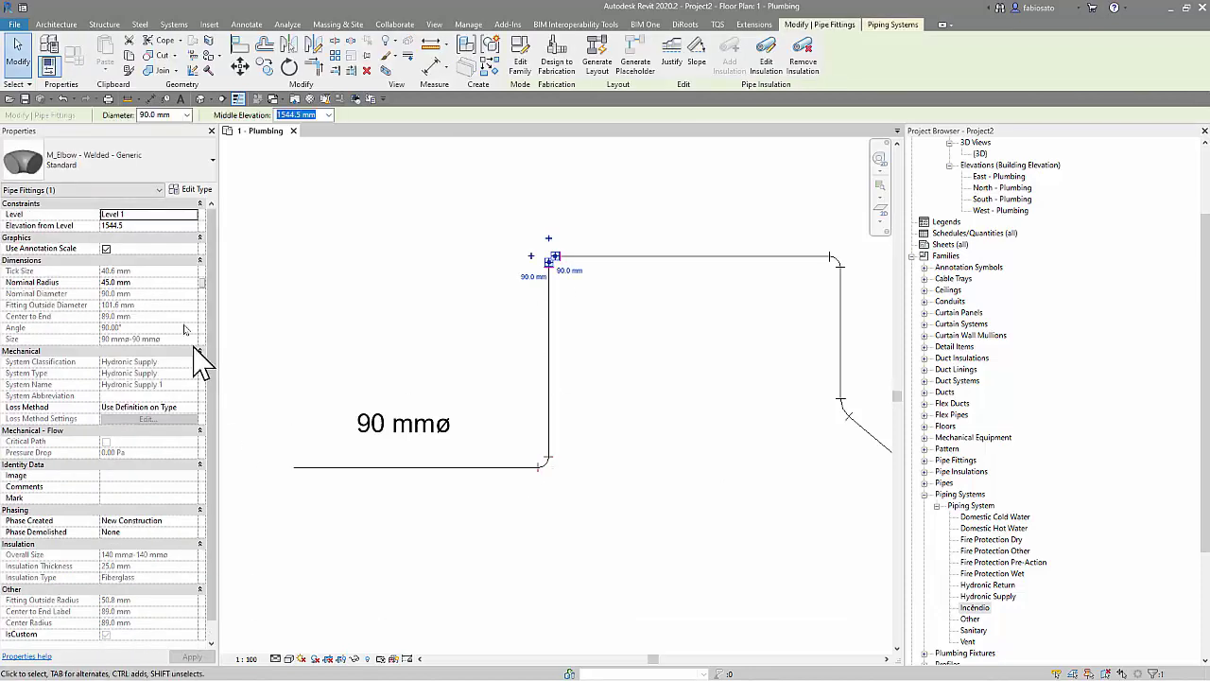
pyautogui.click(198, 190)
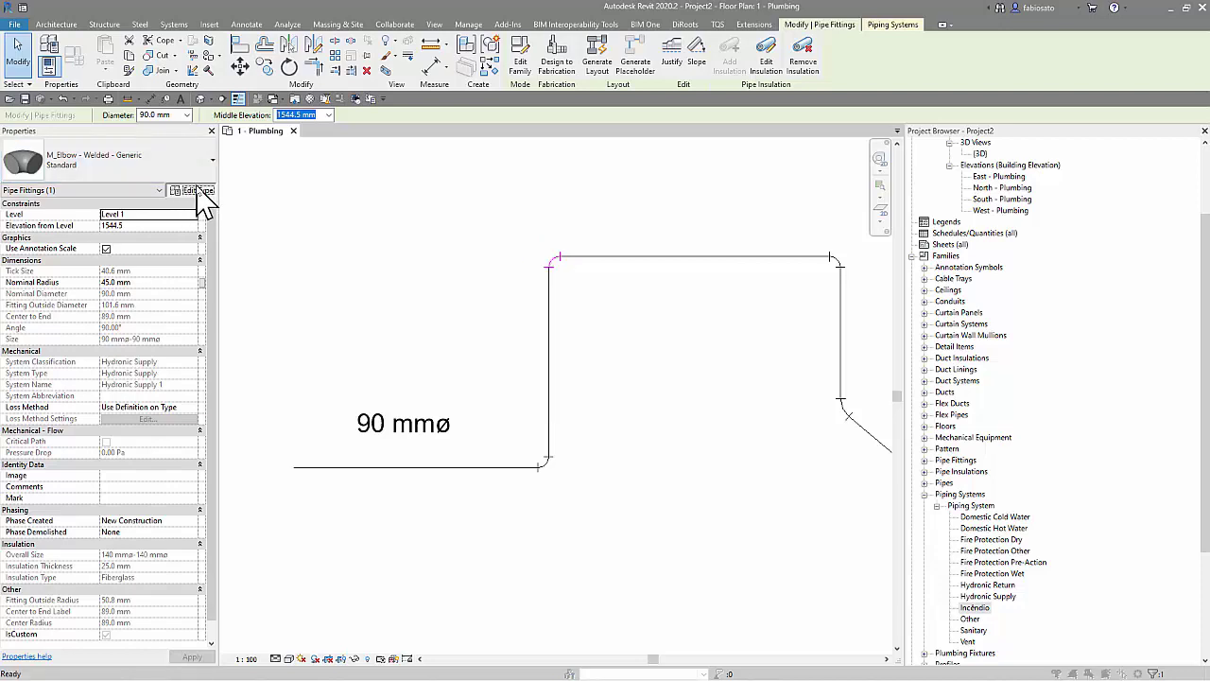
pyautogui.press('Escape')
pyautogui.click(192, 407)
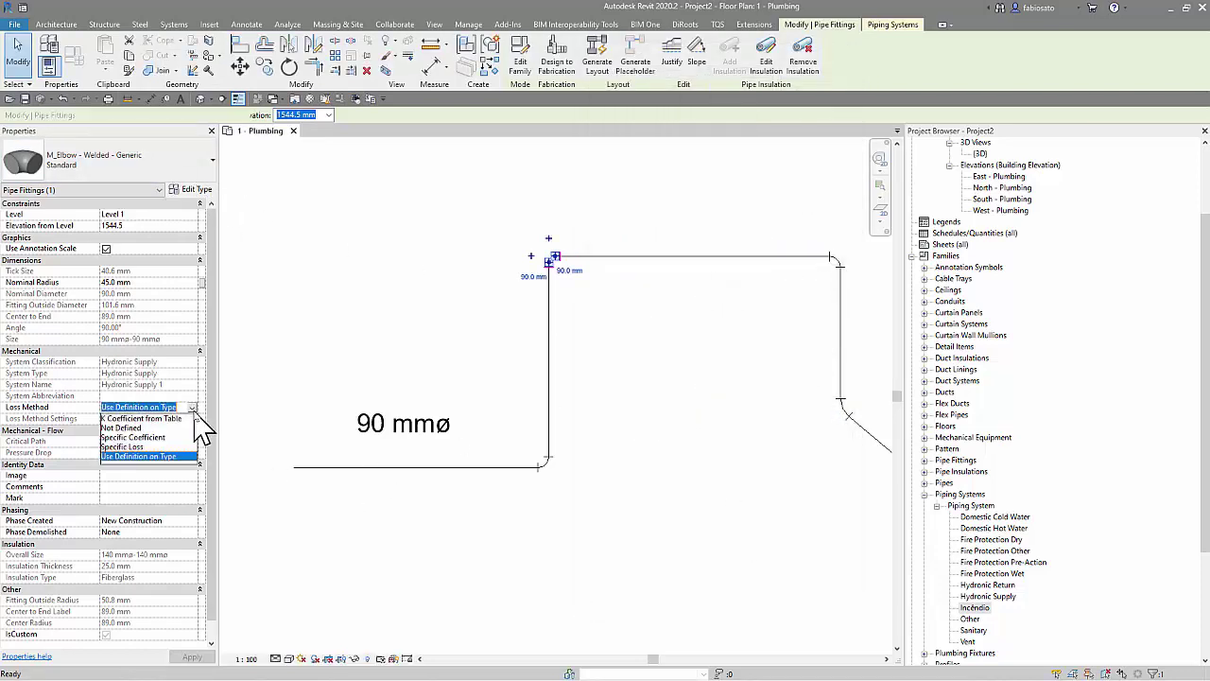
pyautogui.click(194, 407)
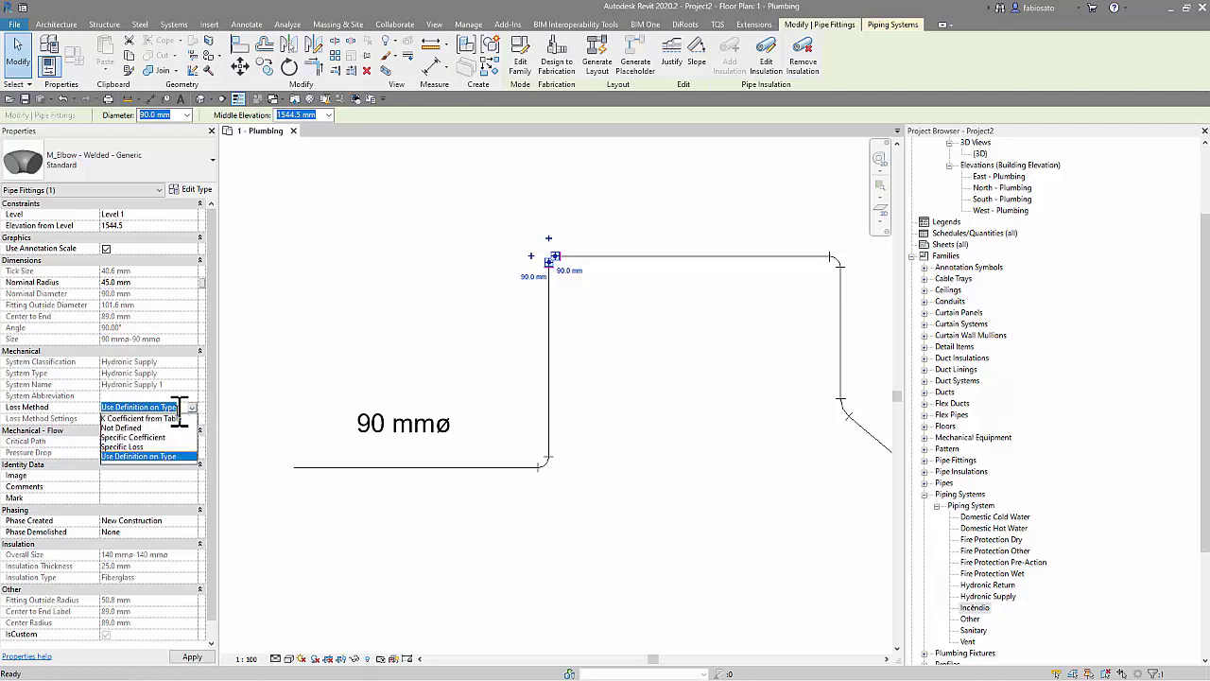
pyautogui.click(202, 170)
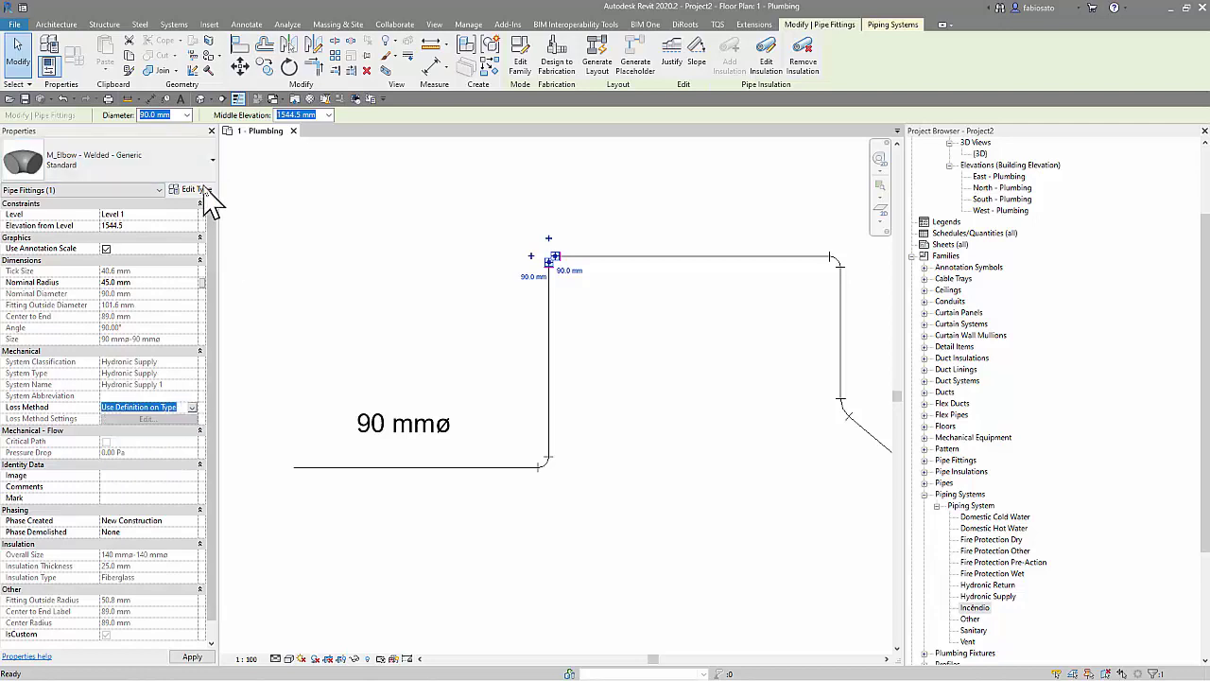
# - Set the M_Elbow - Welded - Generic type's loss method to K Coefficient with value 0.5
pyautogui.click(194, 190)
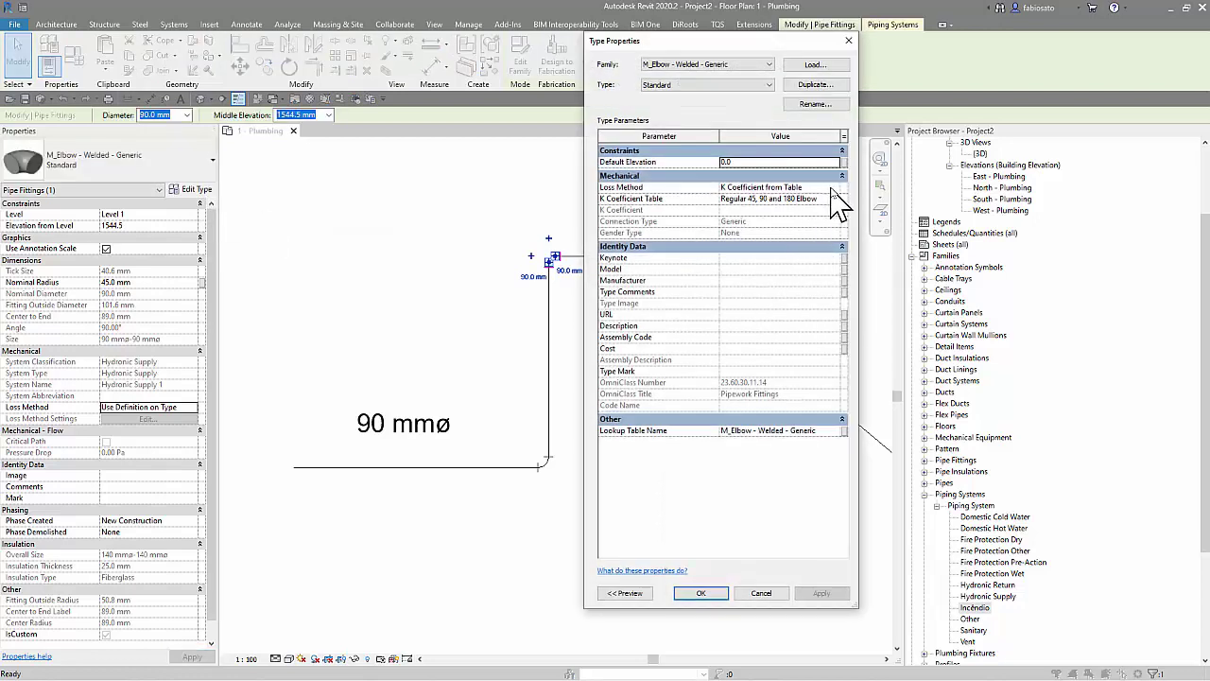
pyautogui.click(836, 187)
pyautogui.click(836, 189)
pyautogui.click(793, 210)
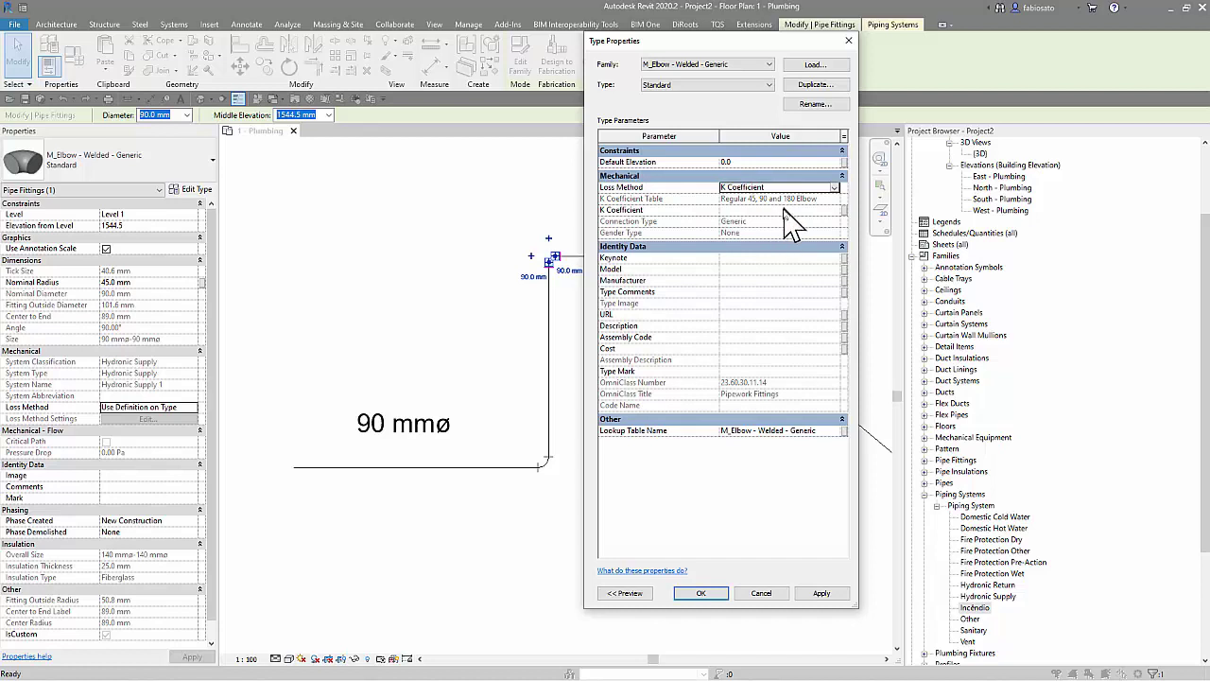
pyautogui.click(785, 209)
pyautogui.write('0.500000')
pyautogui.click(701, 594)
pyautogui.click(713, 599)
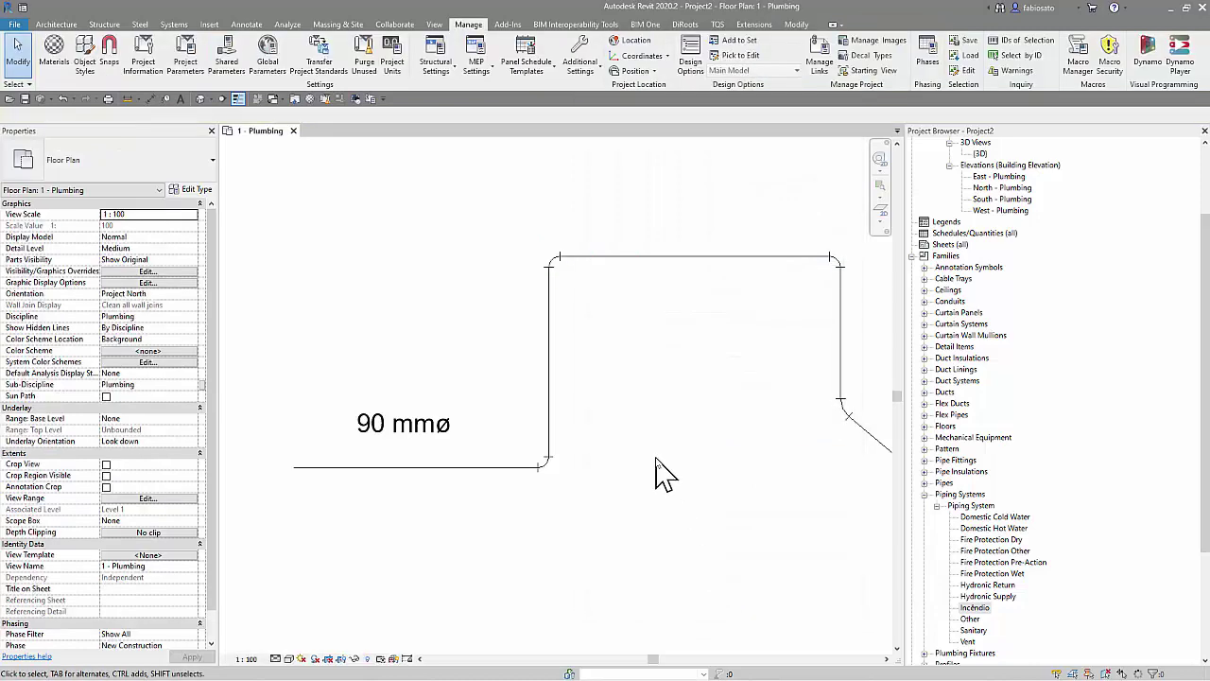
pyautogui.click(543, 466)
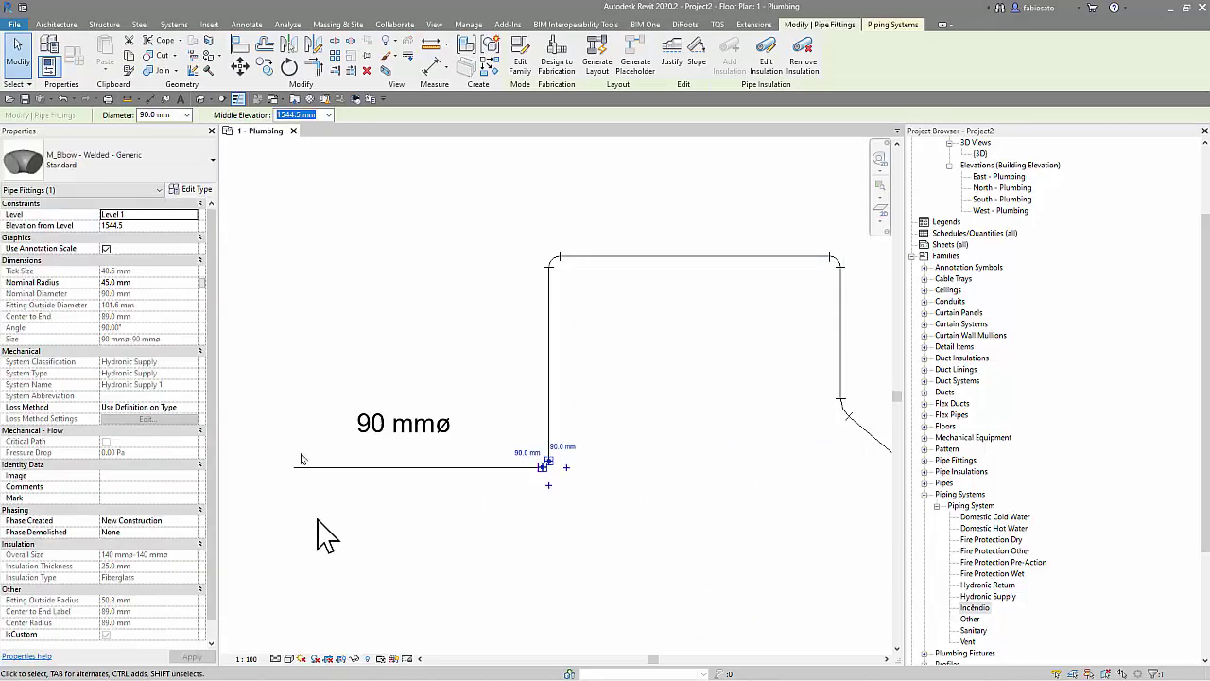
pyautogui.click(208, 189)
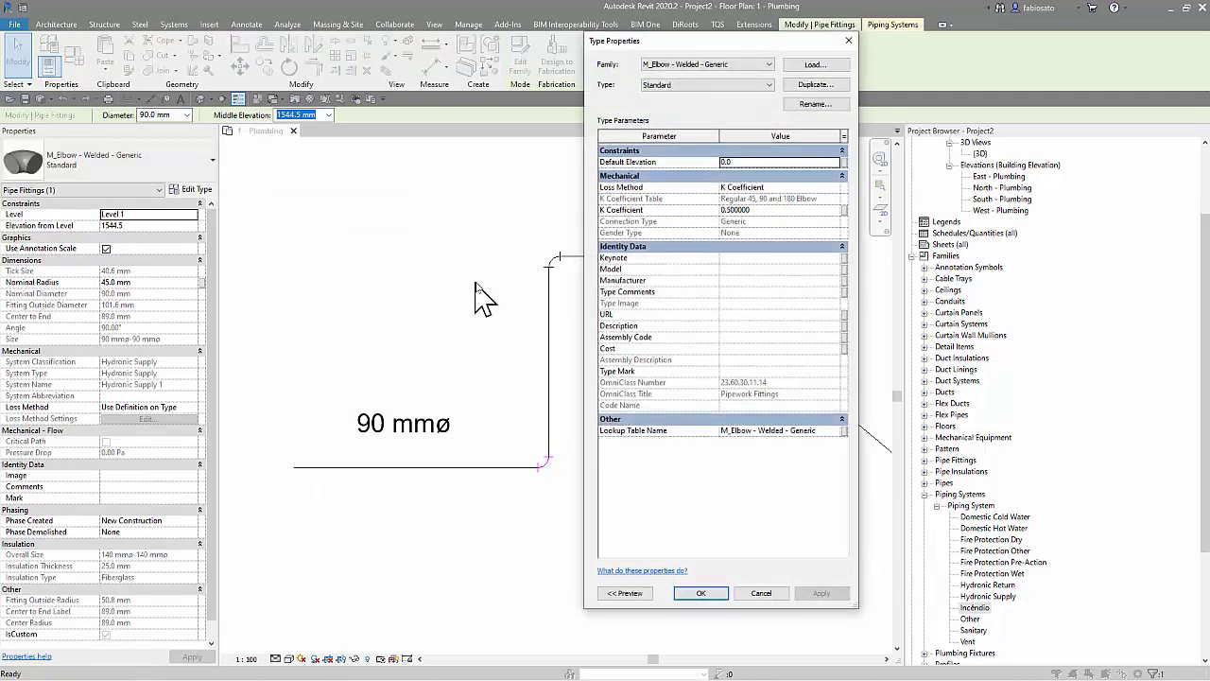
pyautogui.click(848, 40)
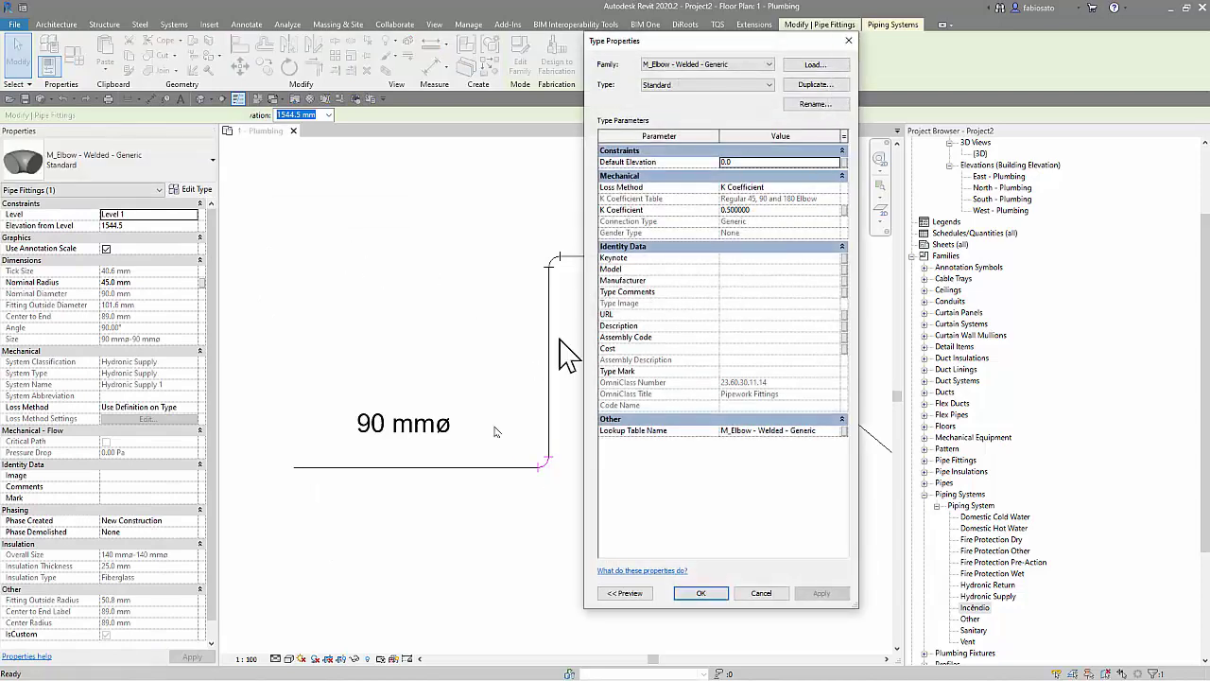
pyautogui.click(489, 554)
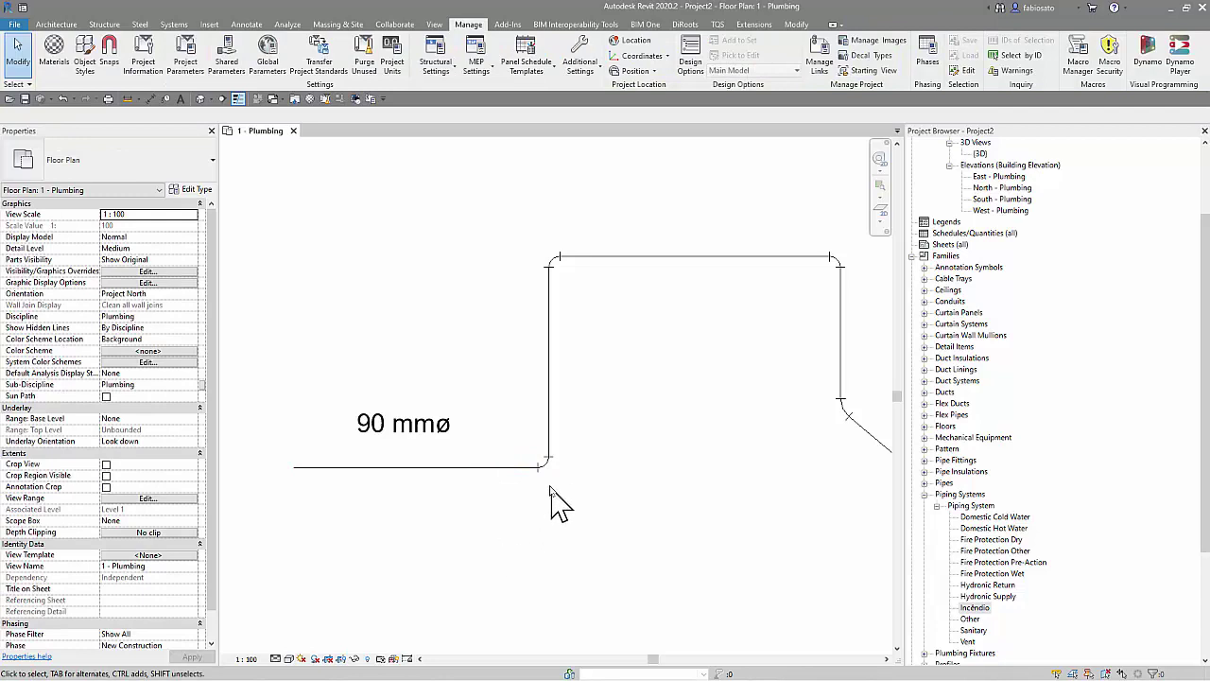
pyautogui.click(502, 544)
pyautogui.scroll(-2, 279, 395)
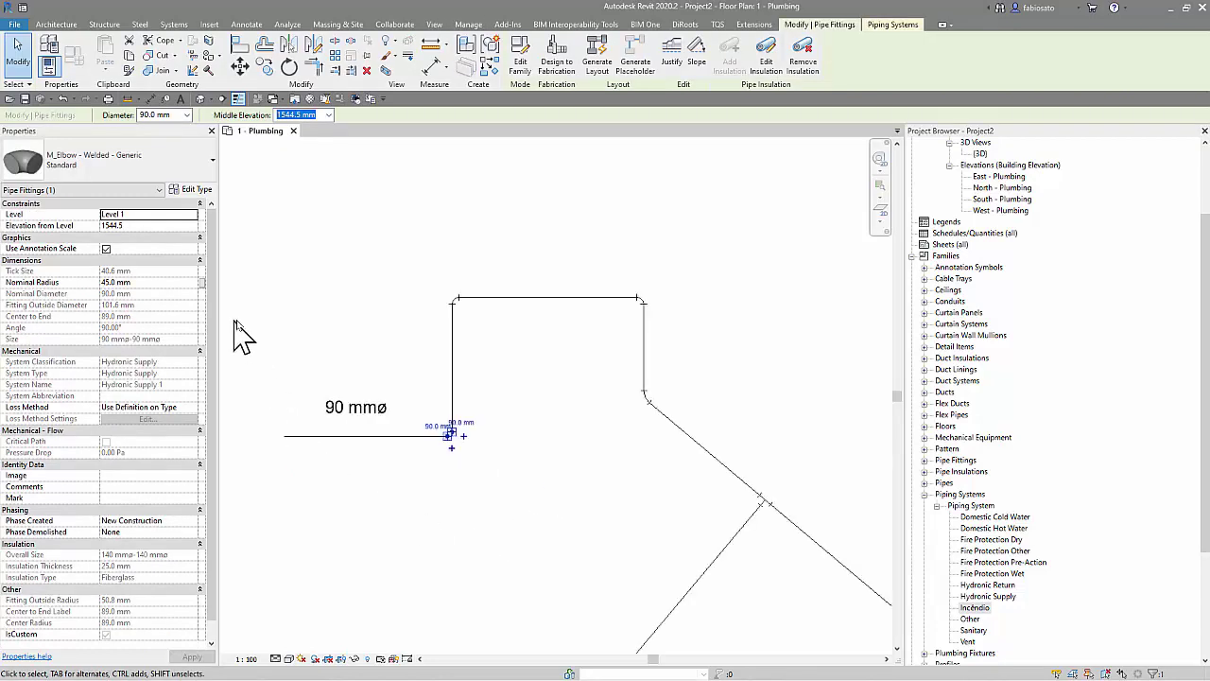
pyautogui.scroll(-1, 464, 243)
pyautogui.scroll(1, 652, 440)
pyautogui.scroll(2, 634, 421)
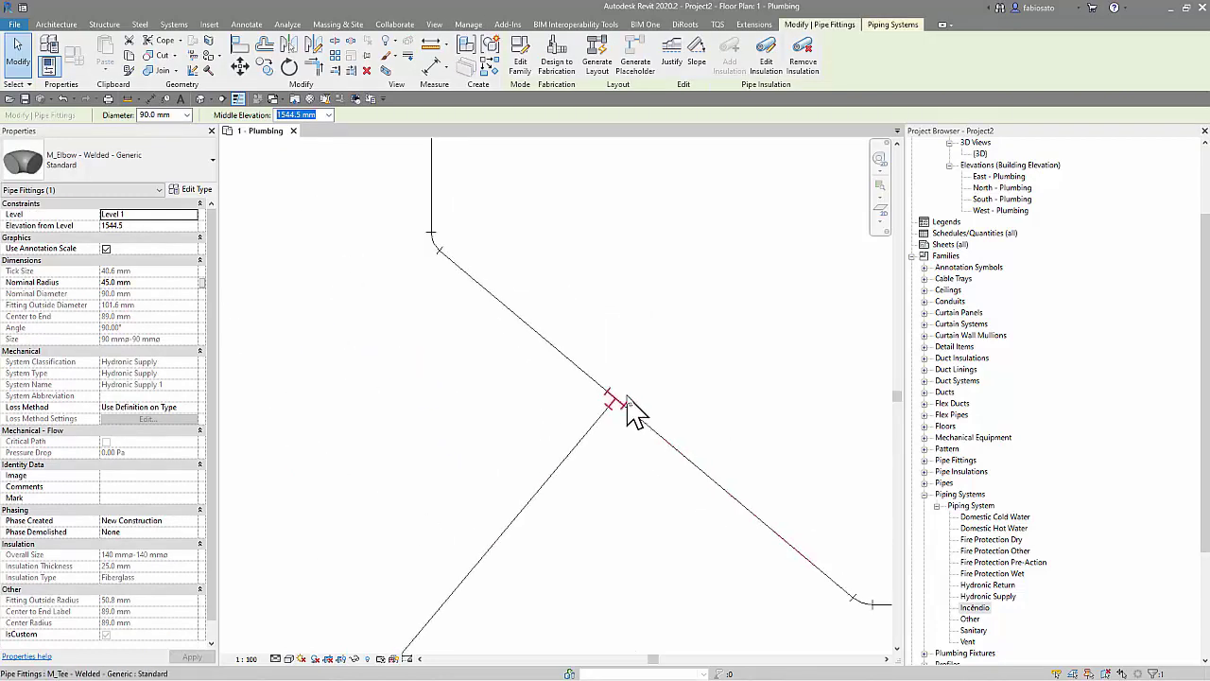
pyautogui.scroll(-2, 511, 477)
pyautogui.moveTo(446, 473); pyautogui.dragTo(549, 473, button='middle')
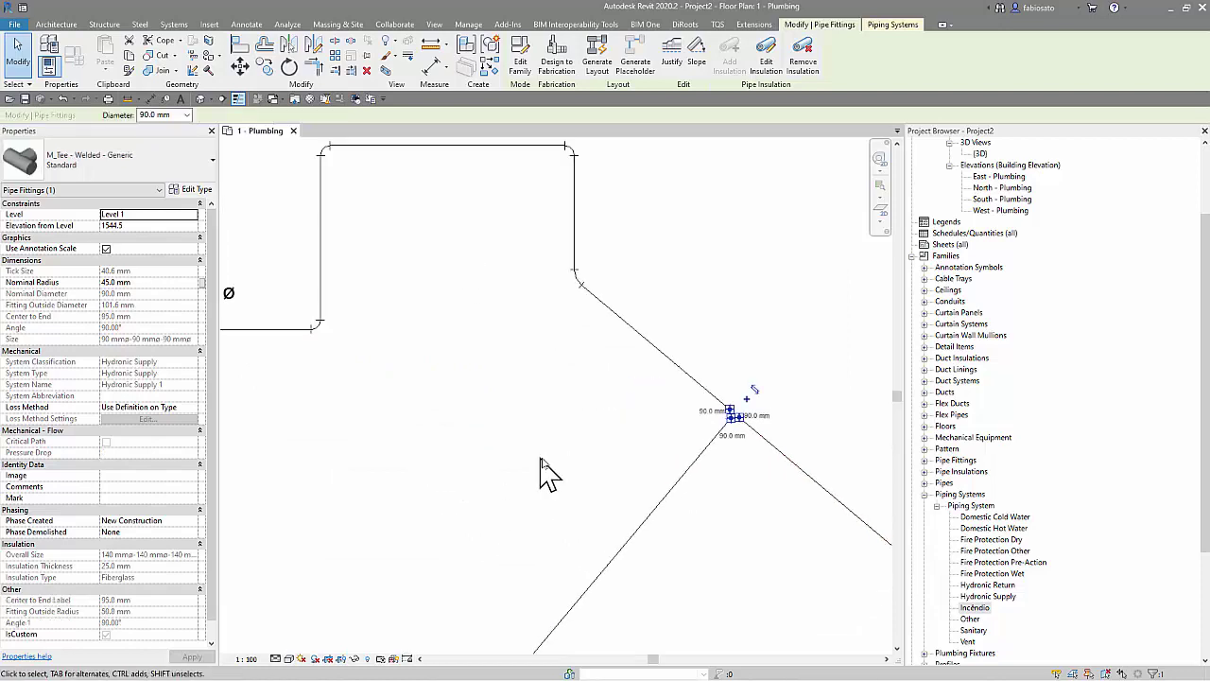
pyautogui.scroll(1, 728, 454)
pyautogui.scroll(3, 763, 389)
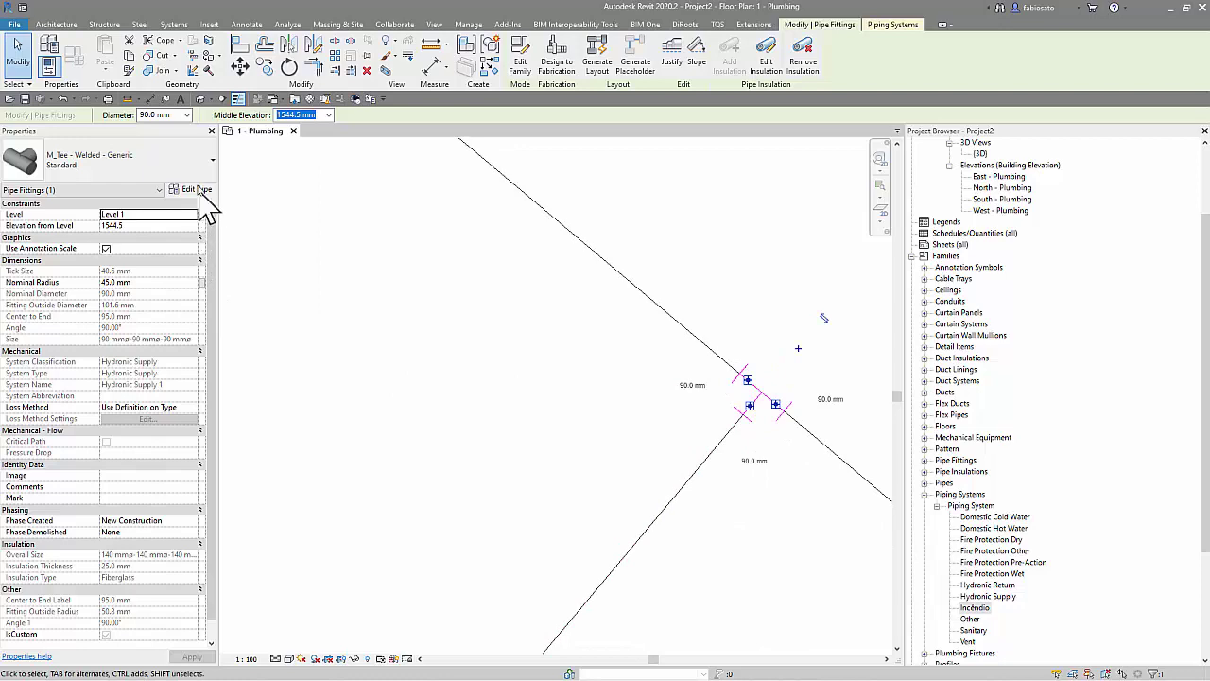
pyautogui.click(194, 189)
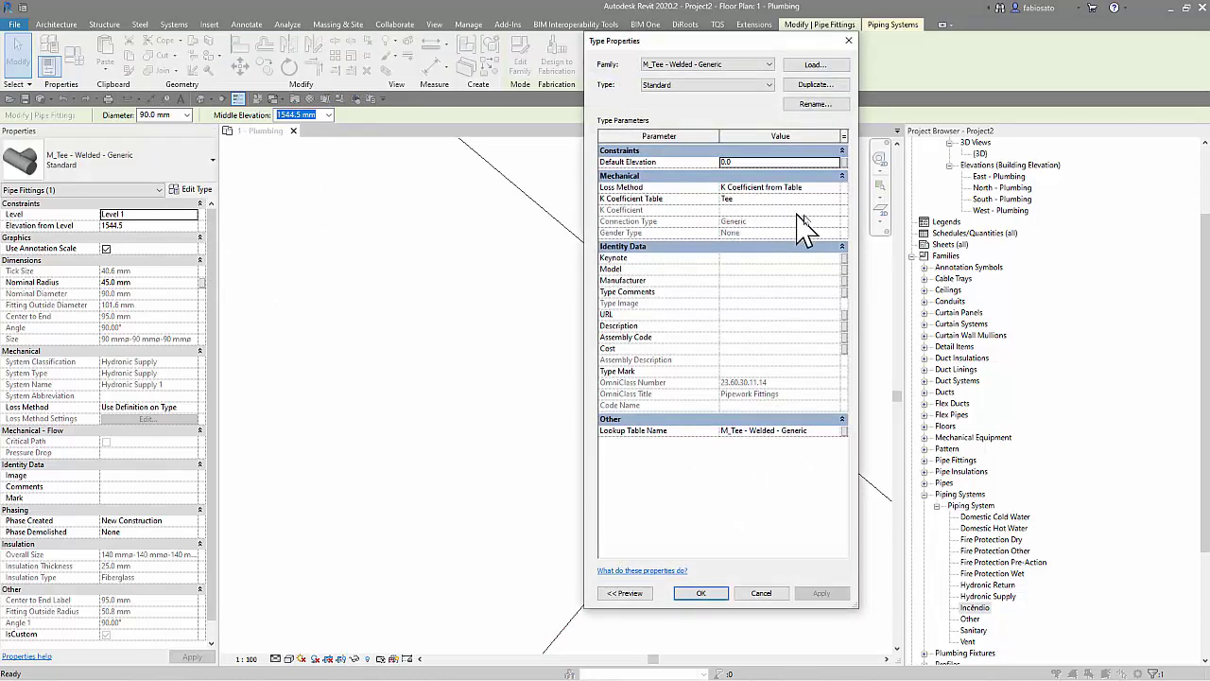
pyautogui.click(825, 189)
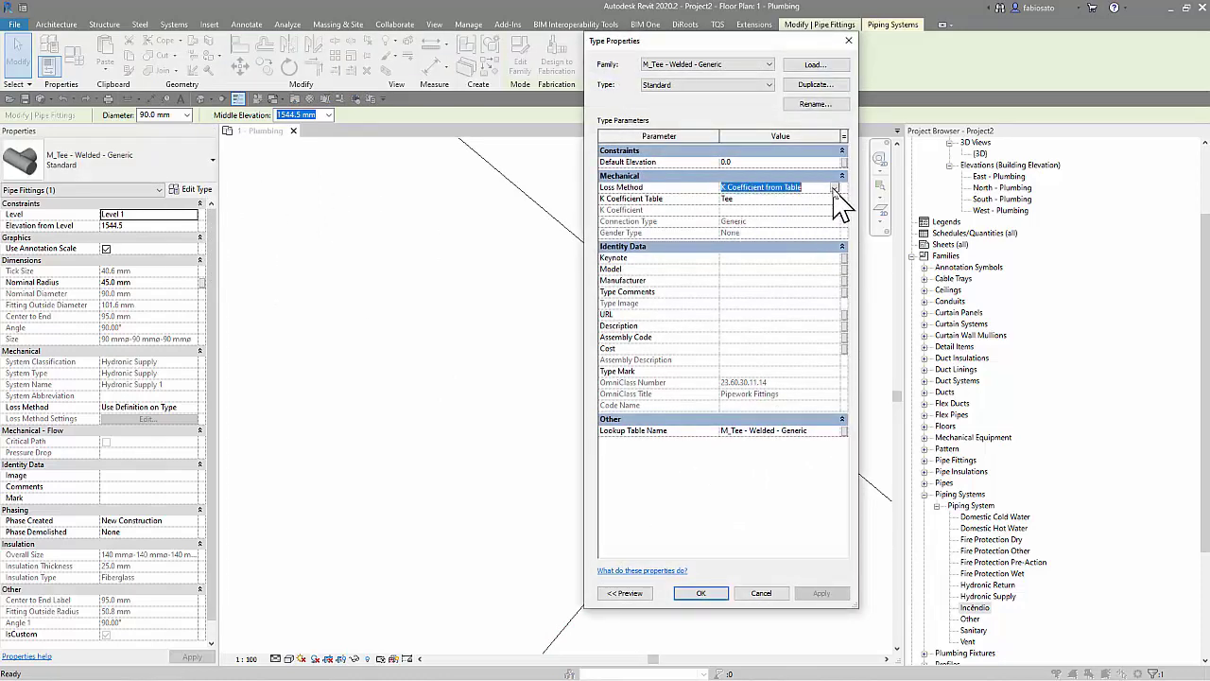
pyautogui.click(833, 187)
pyautogui.click(799, 208)
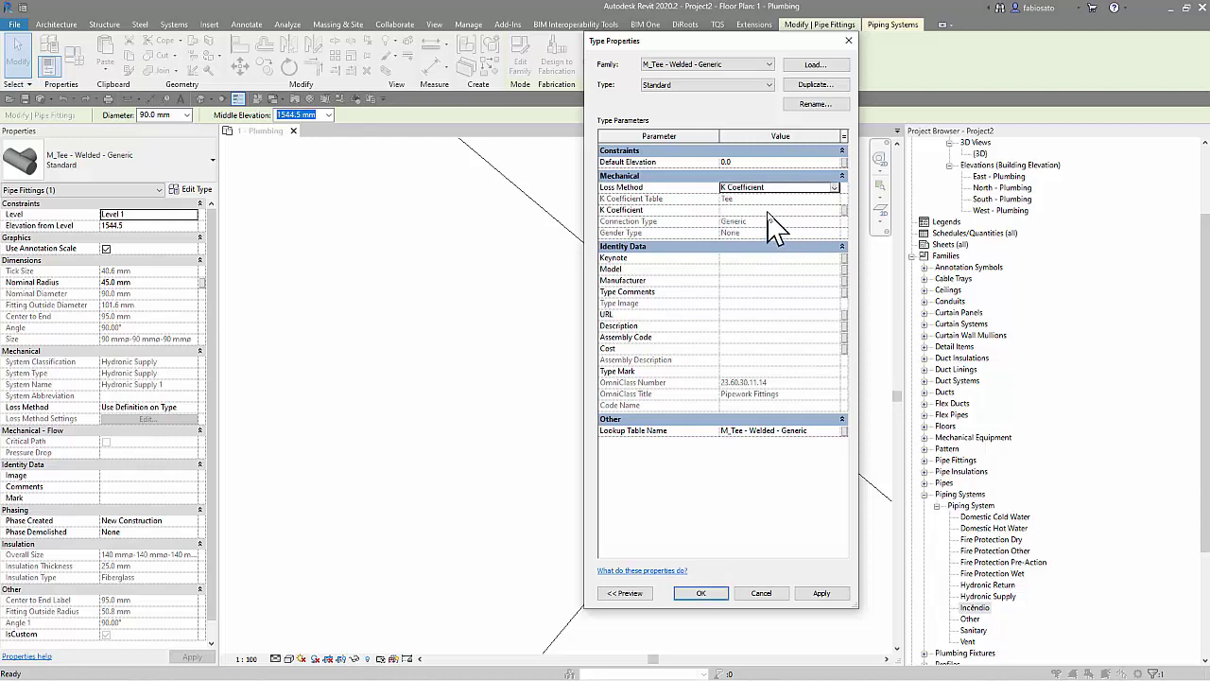
pyautogui.click(770, 209)
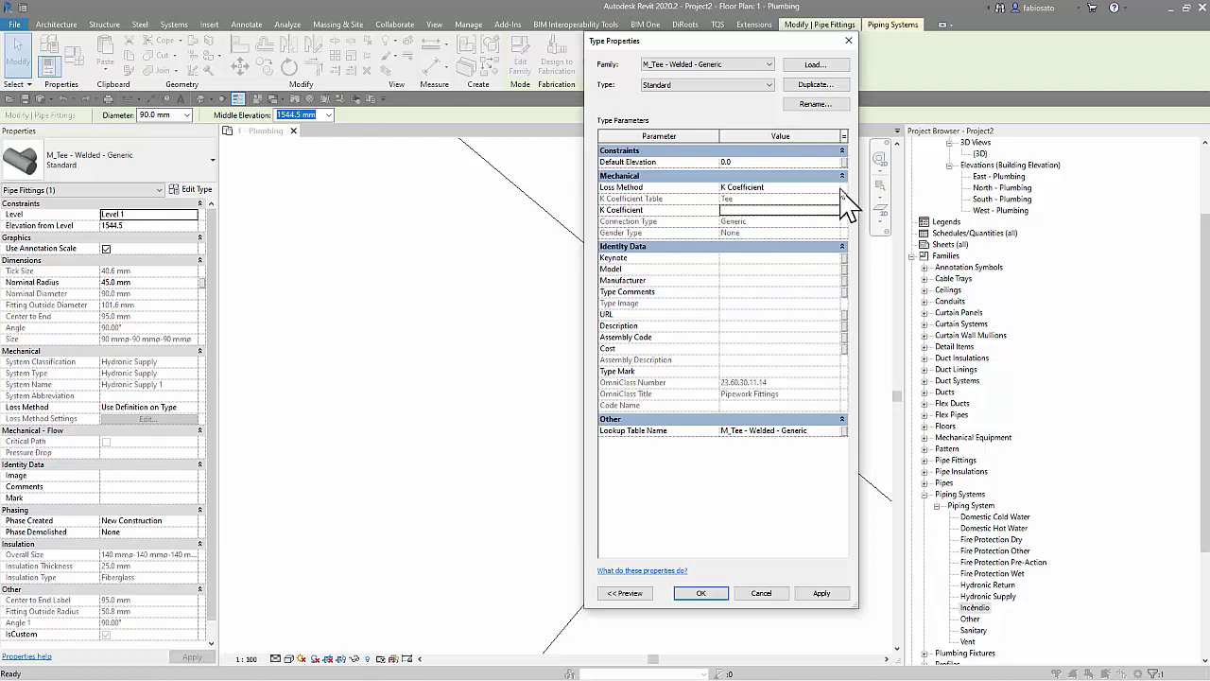
pyautogui.click(819, 189)
pyautogui.click(819, 190)
pyautogui.click(786, 219)
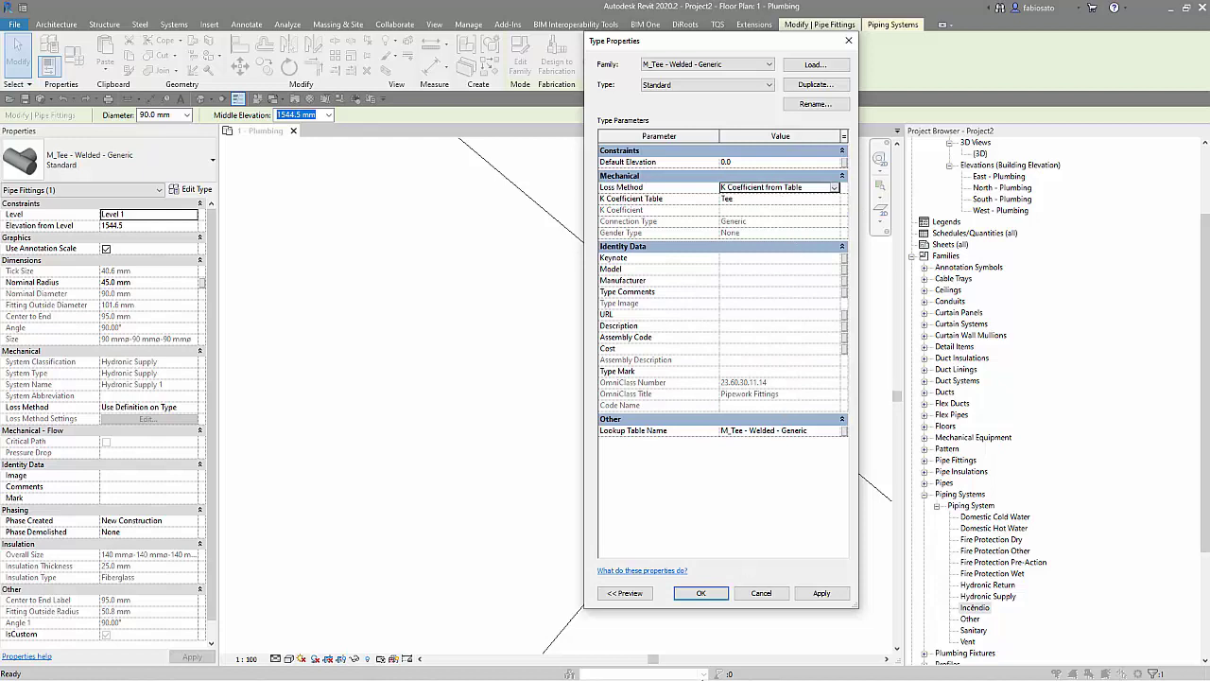
pyautogui.click(700, 594)
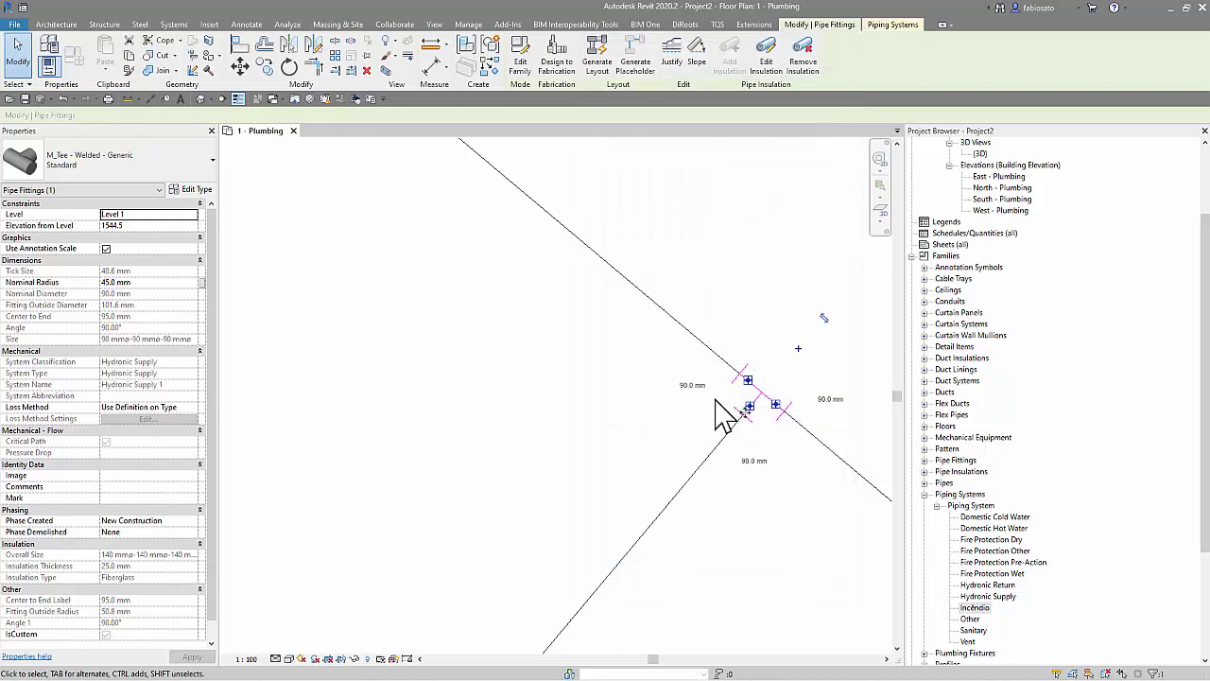
# - Select the 90 mm welded tee and turn off its Use Annotation Scale option
pyautogui.click(561, 416)
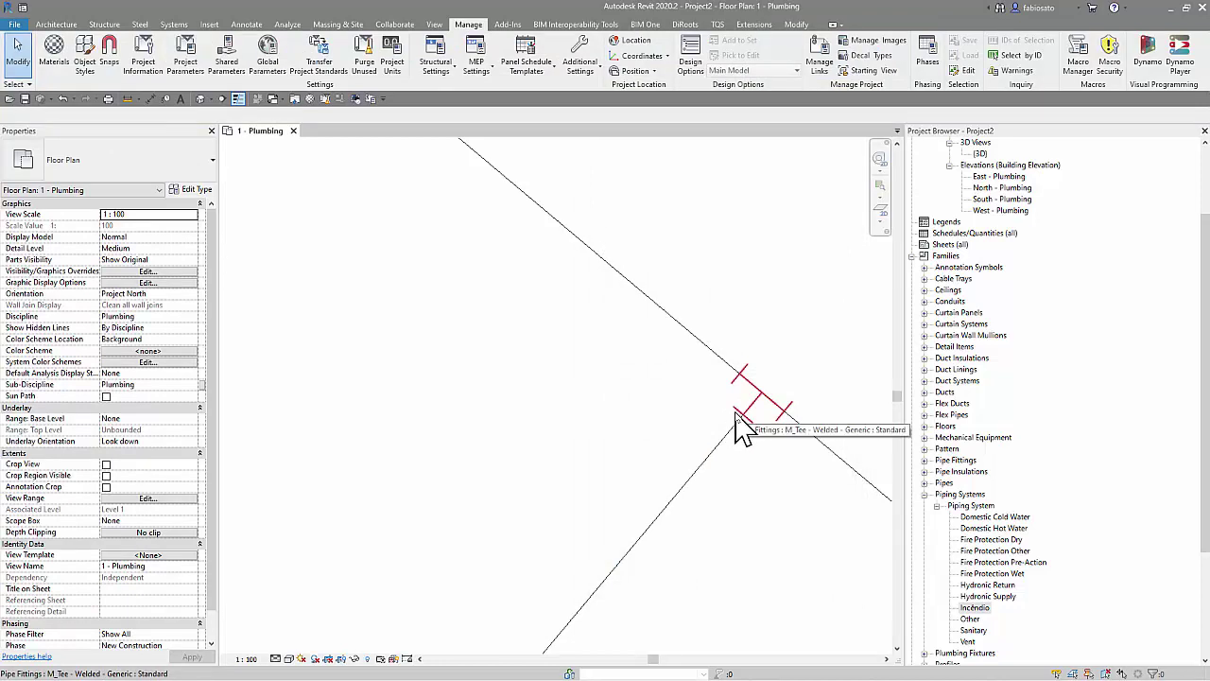
pyautogui.click(610, 444)
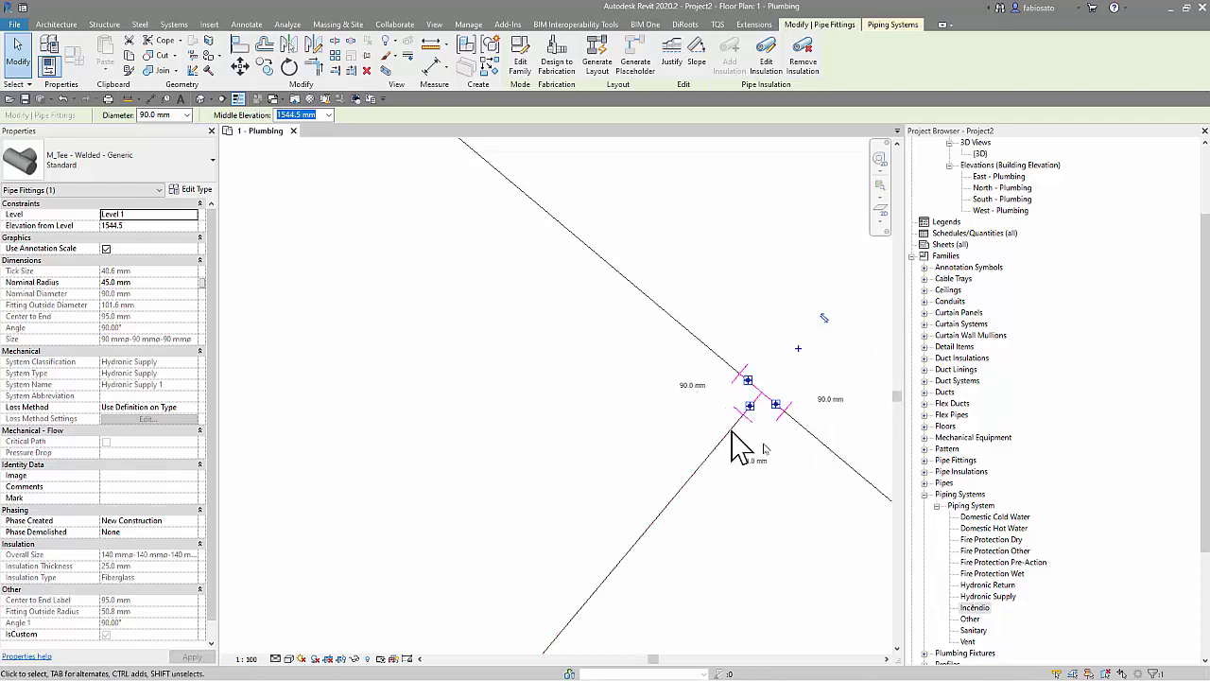
pyautogui.scroll(1, 823, 405)
pyautogui.scroll(1, 813, 402)
pyautogui.scroll(1, 610, 411)
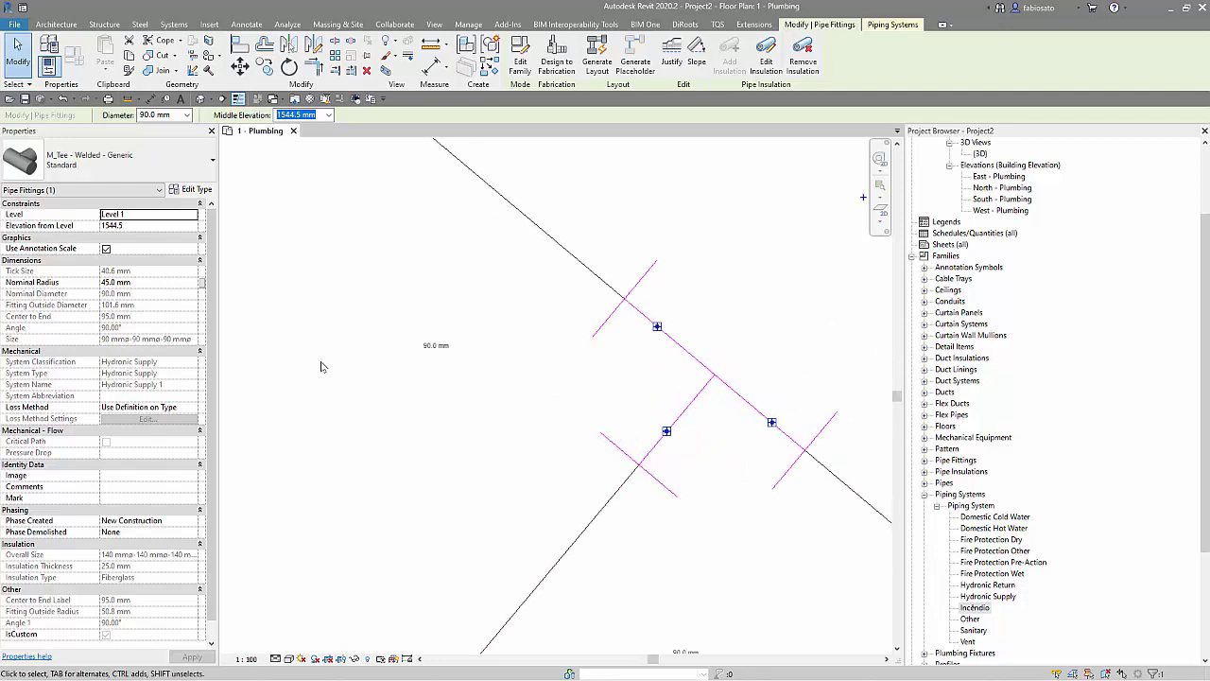
pyautogui.scroll(-1, 319, 365)
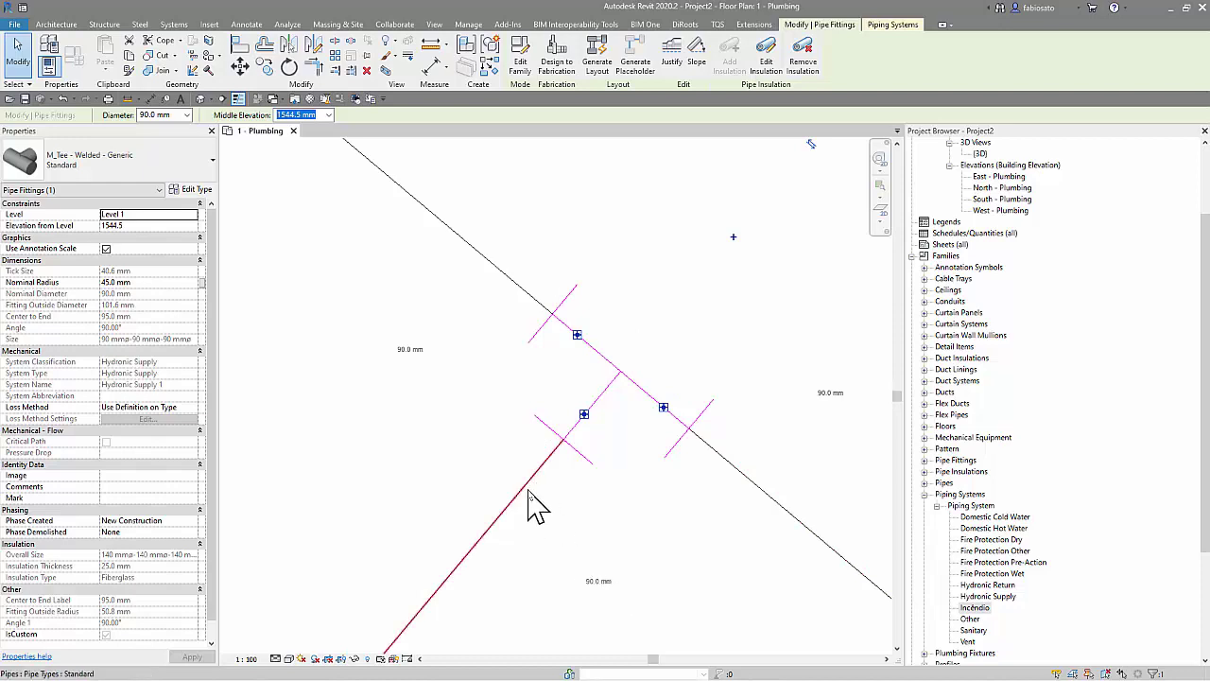
pyautogui.click(398, 487)
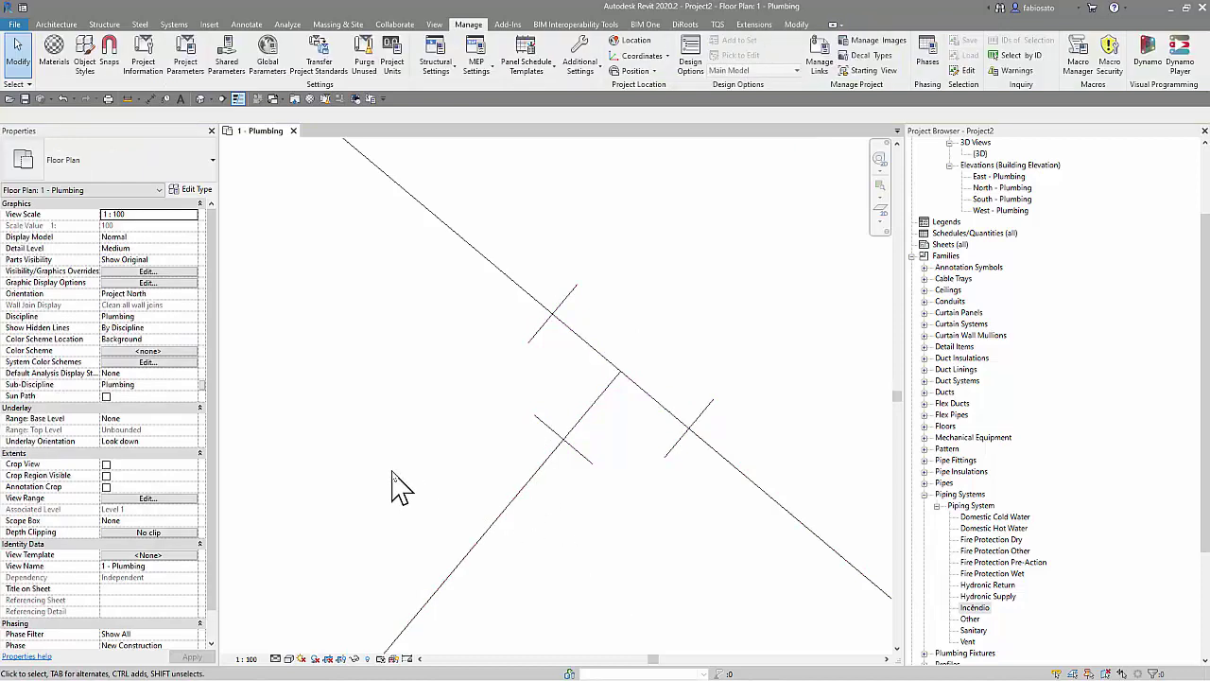
pyautogui.click(514, 443)
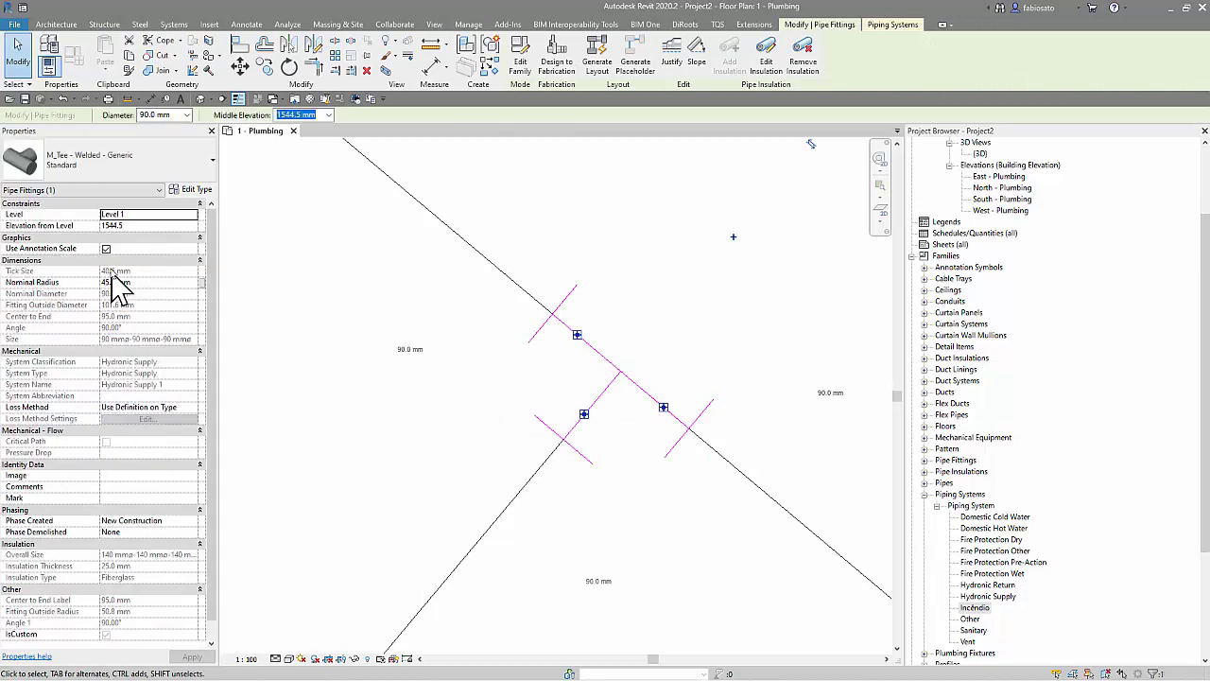
pyautogui.click(106, 249)
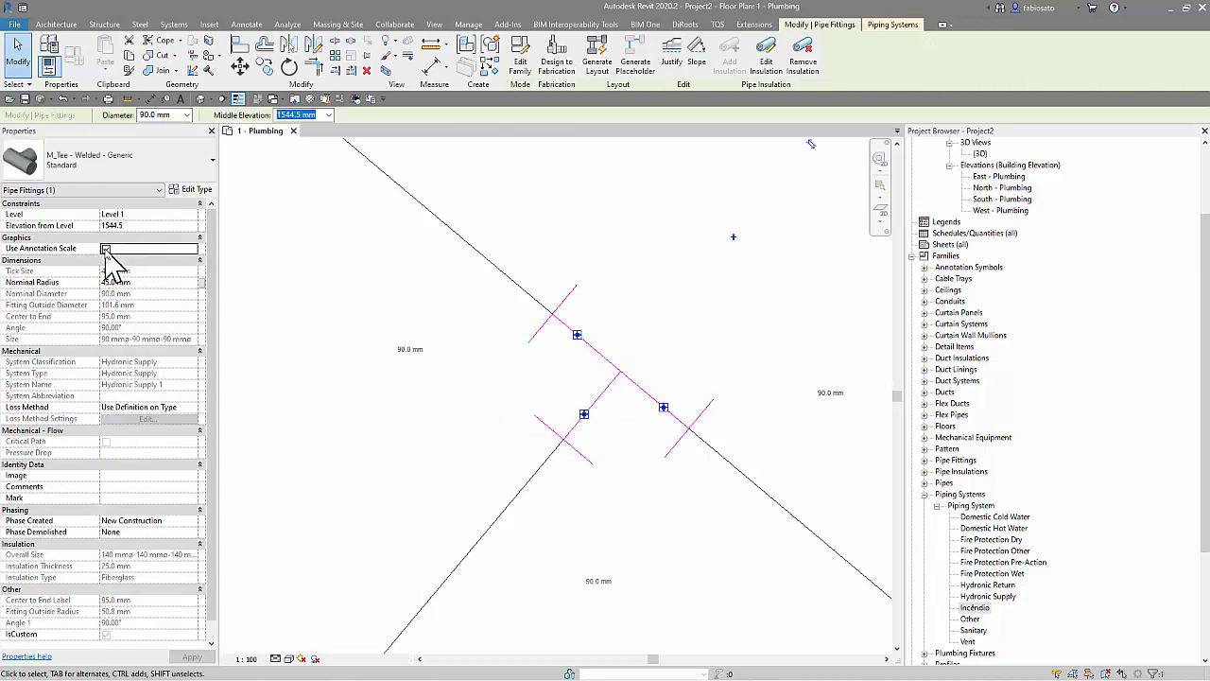
# - Reselect the tee to confirm its smaller true size, zoom out, and show the Manage tools
pyautogui.click(350, 475)
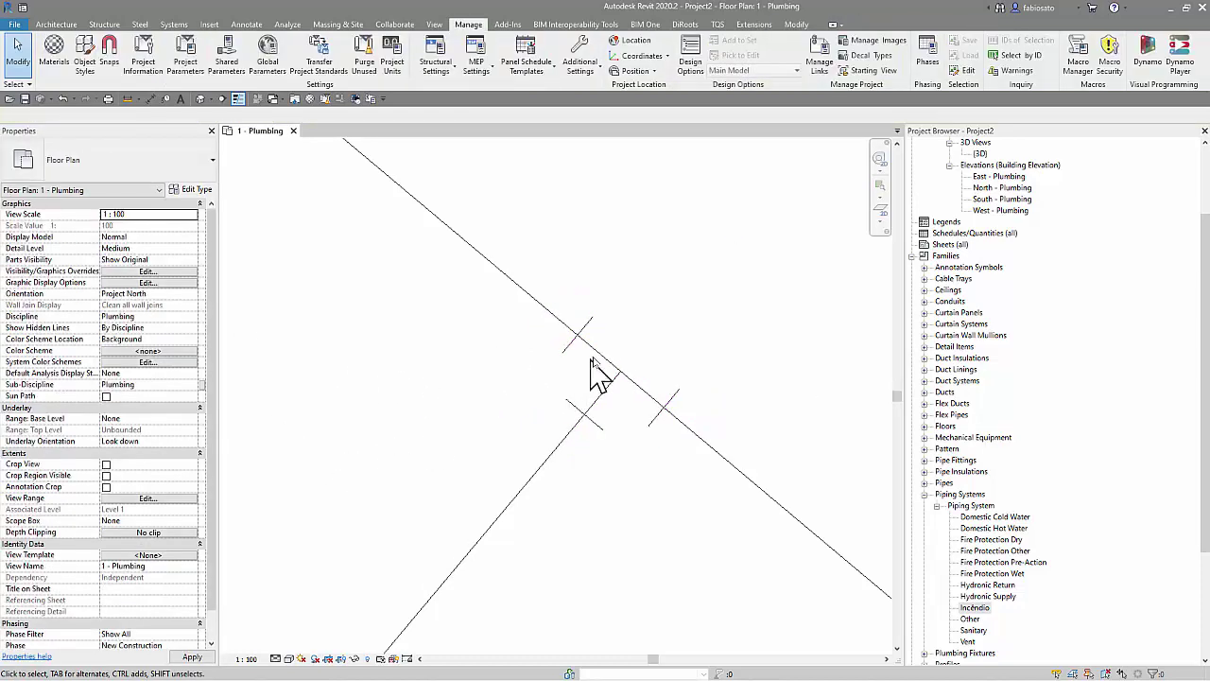
pyautogui.click(564, 442)
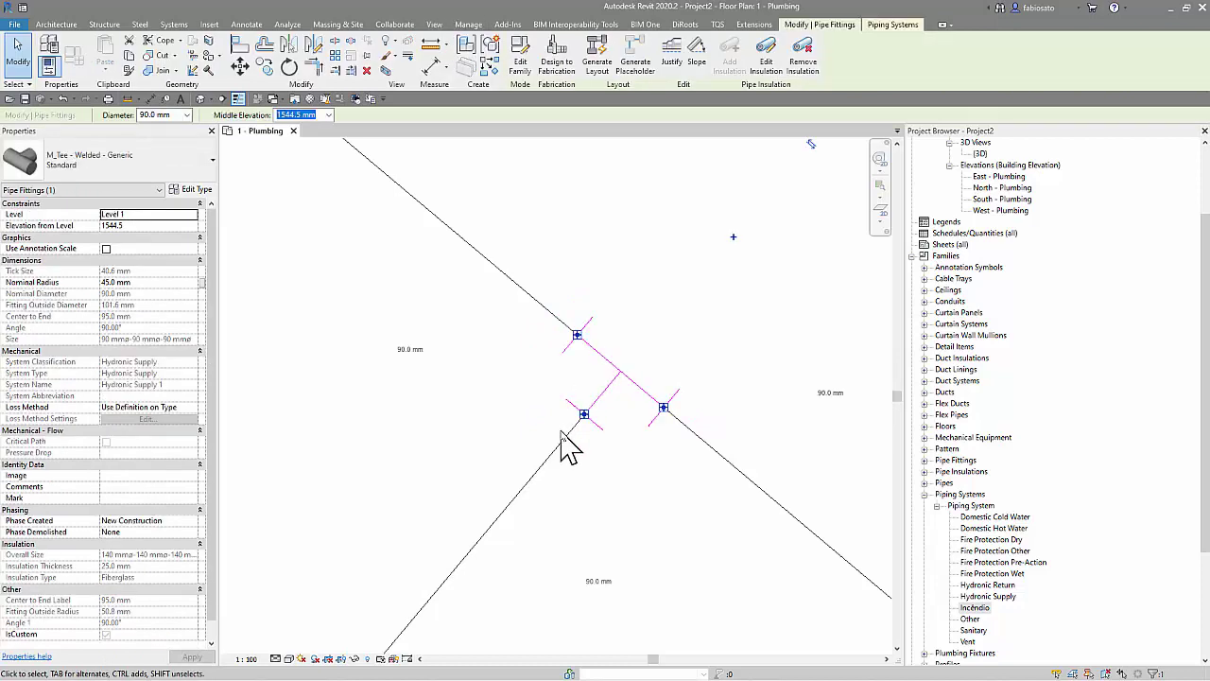
pyautogui.scroll(-1, 565, 441)
pyautogui.scroll(-1, 564, 441)
pyautogui.scroll(-2, 565, 441)
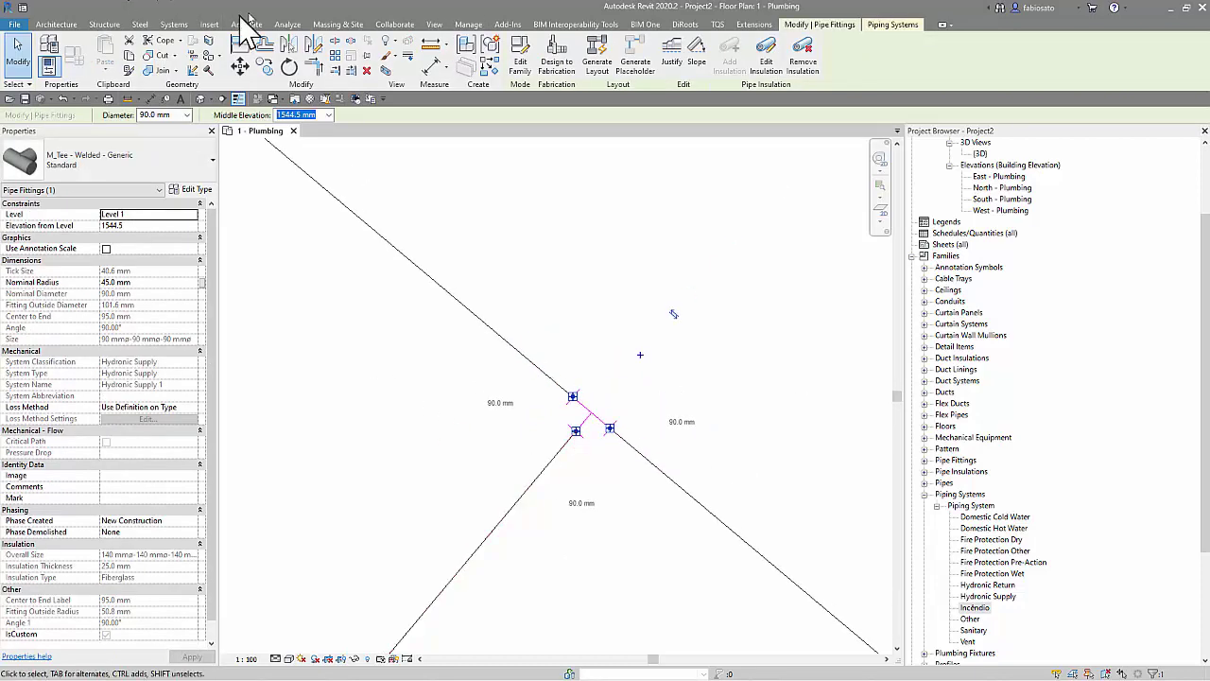
pyautogui.click(468, 23)
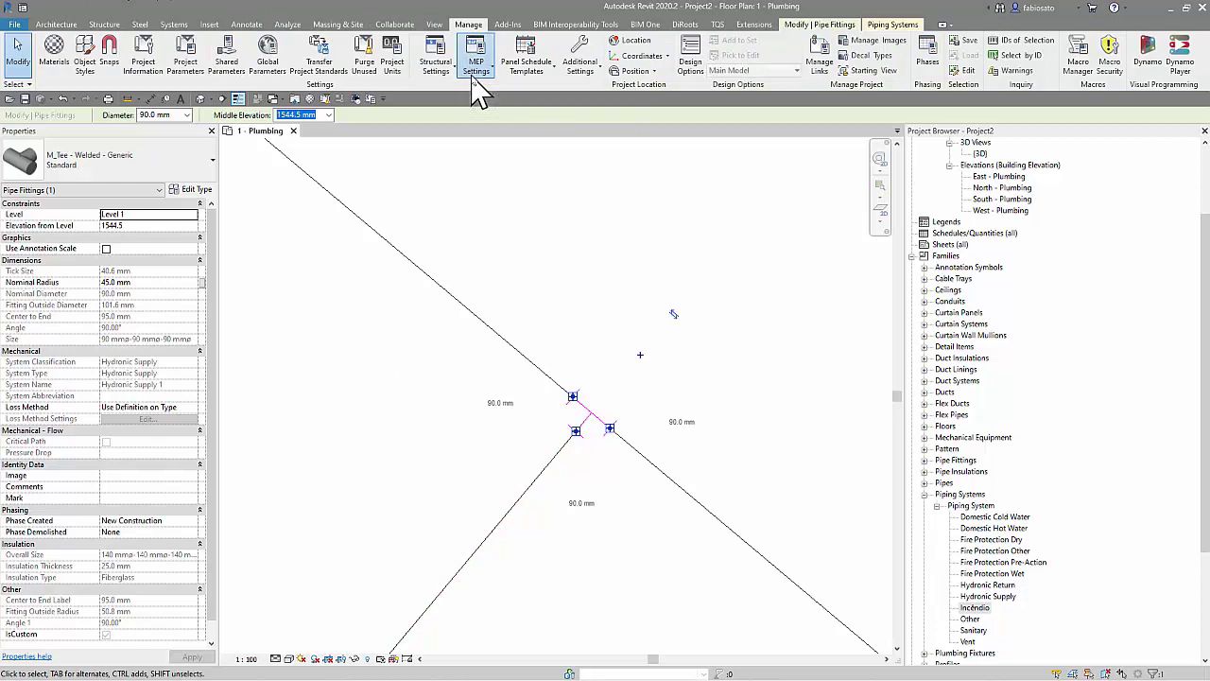
# - Review Electrical Settings (General, Angles, Wiring, Wire Sizes, Distribution Systems, Cable Tray pages), then close it
pyautogui.click(472, 77)
pyautogui.click(511, 118)
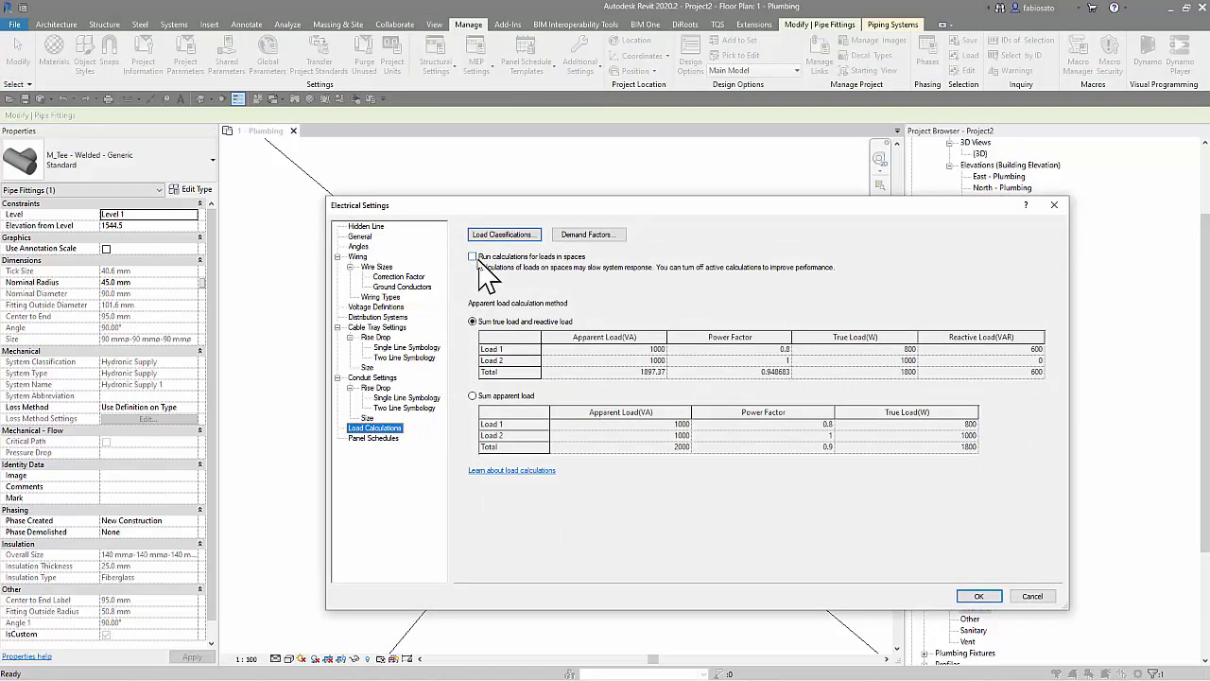
pyautogui.click(472, 257)
pyautogui.click(359, 237)
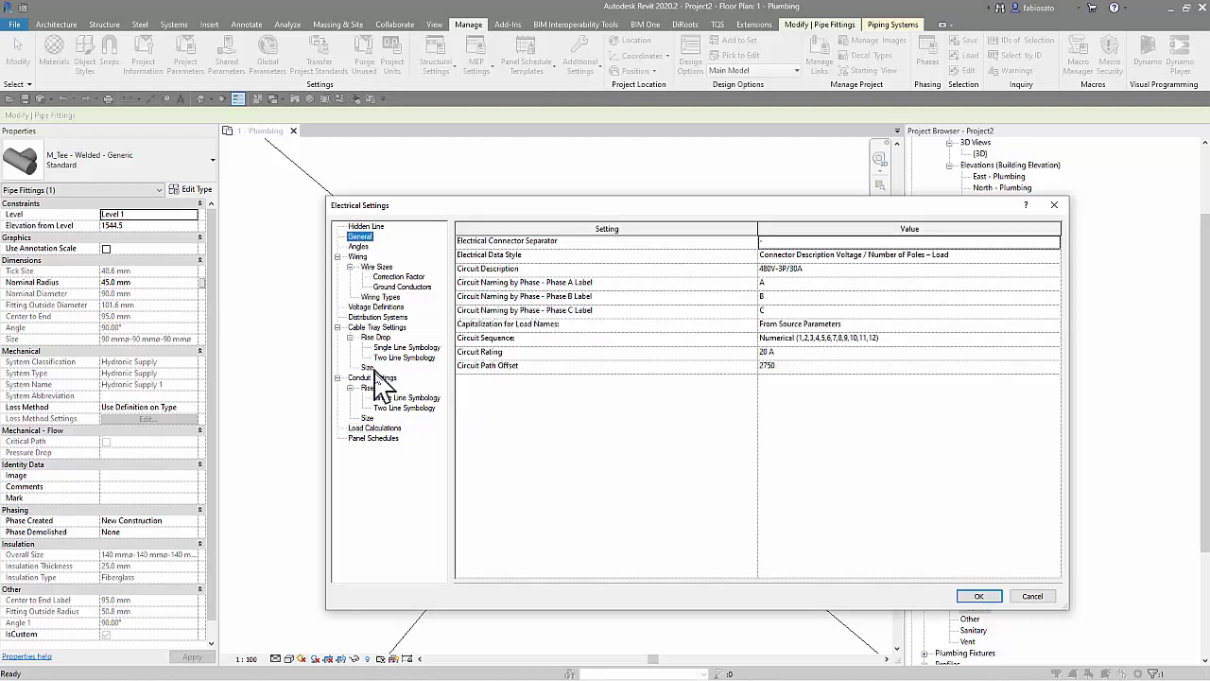
pyautogui.click(358, 246)
pyautogui.click(357, 256)
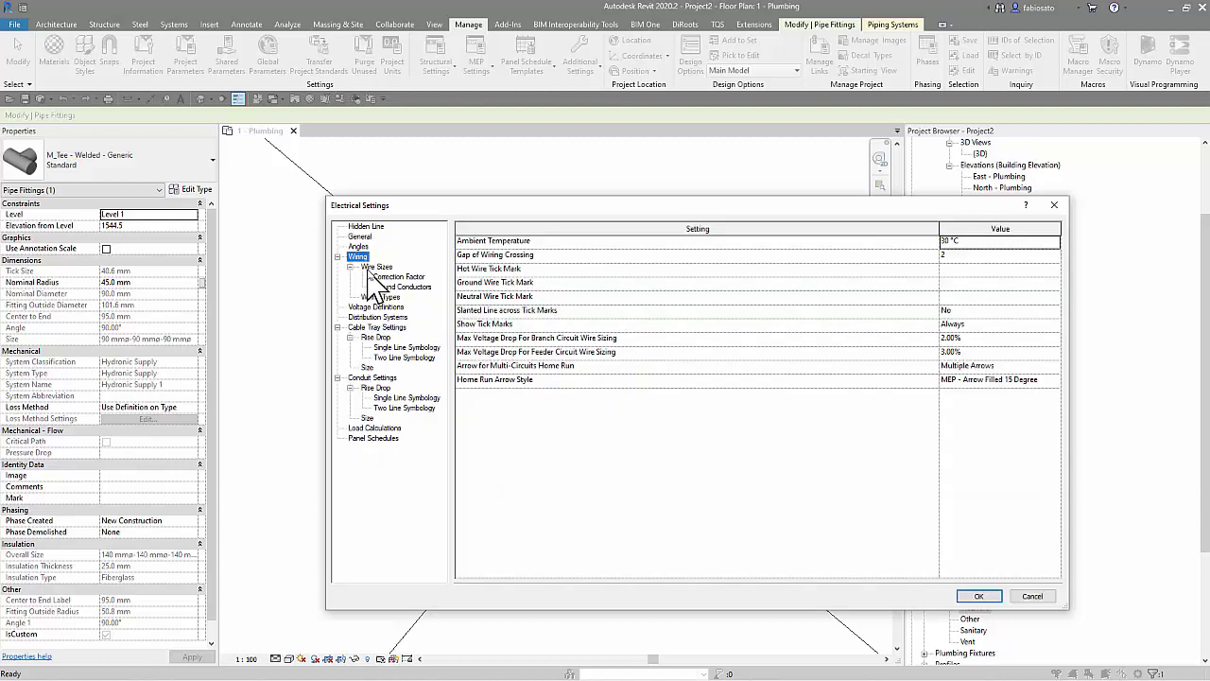
pyautogui.click(375, 268)
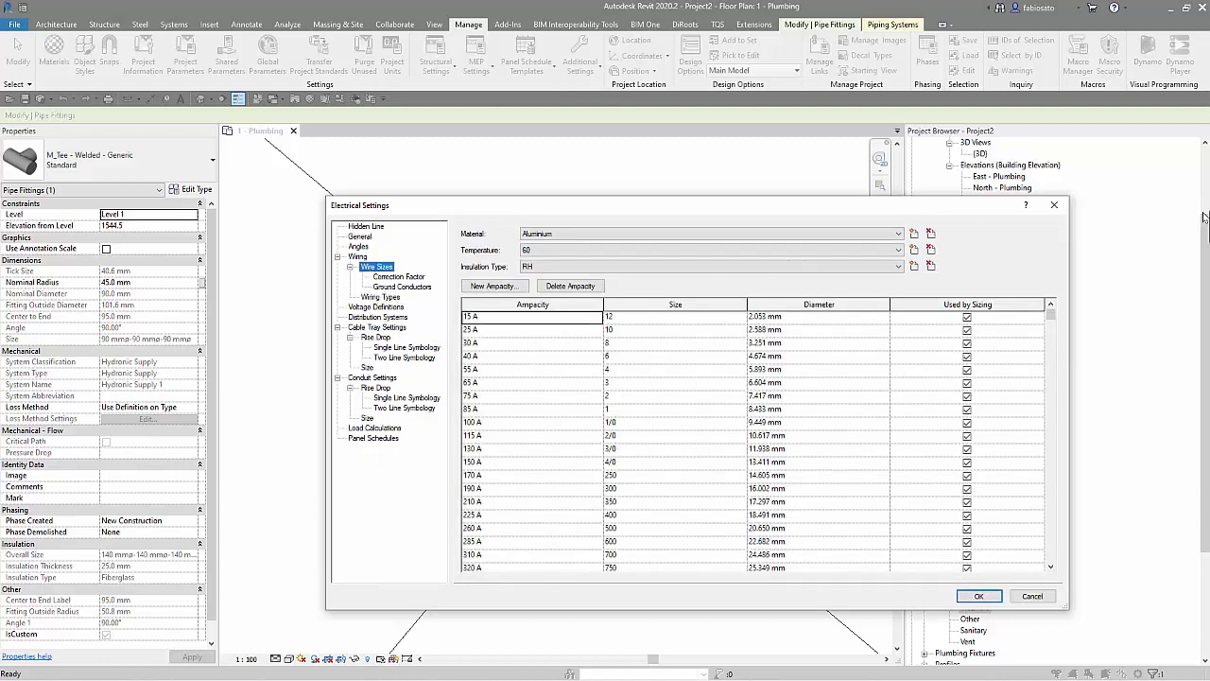
pyautogui.click(378, 317)
pyautogui.click(375, 337)
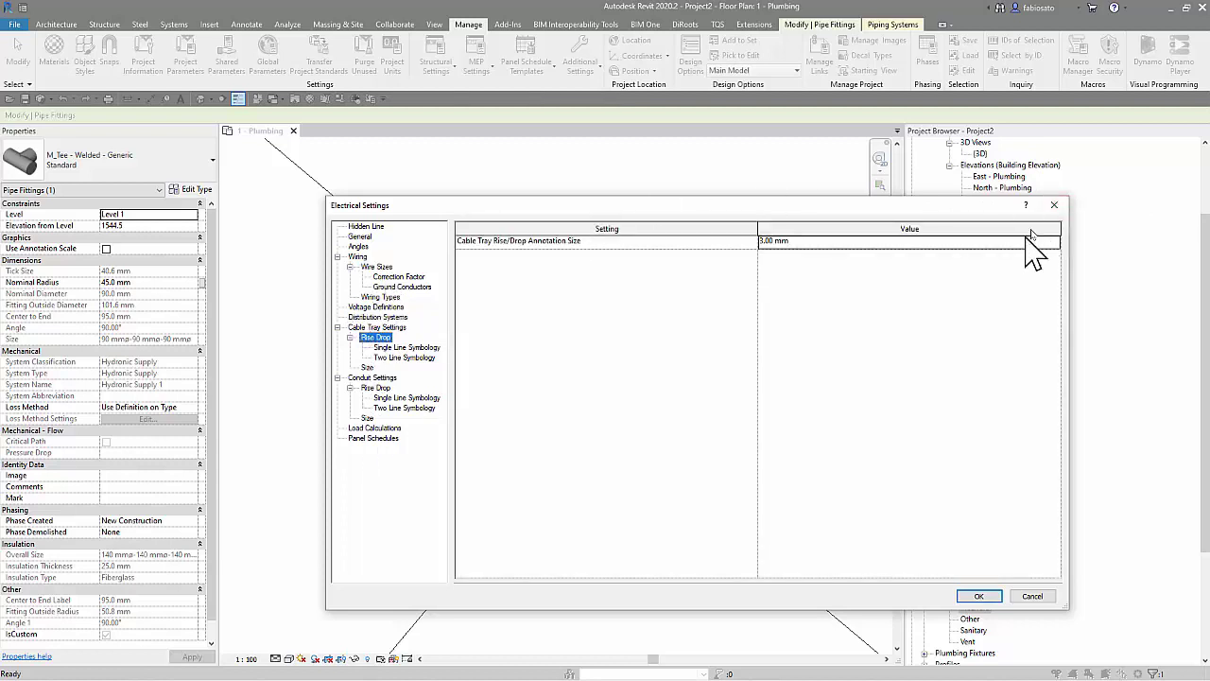
pyautogui.click(1054, 206)
pyautogui.press('Escape')
# - In Mechanical Settings' Pipe Settings, keep Use Annot. Scale for Single Line Fittings on and confirm
pyautogui.click(485, 74)
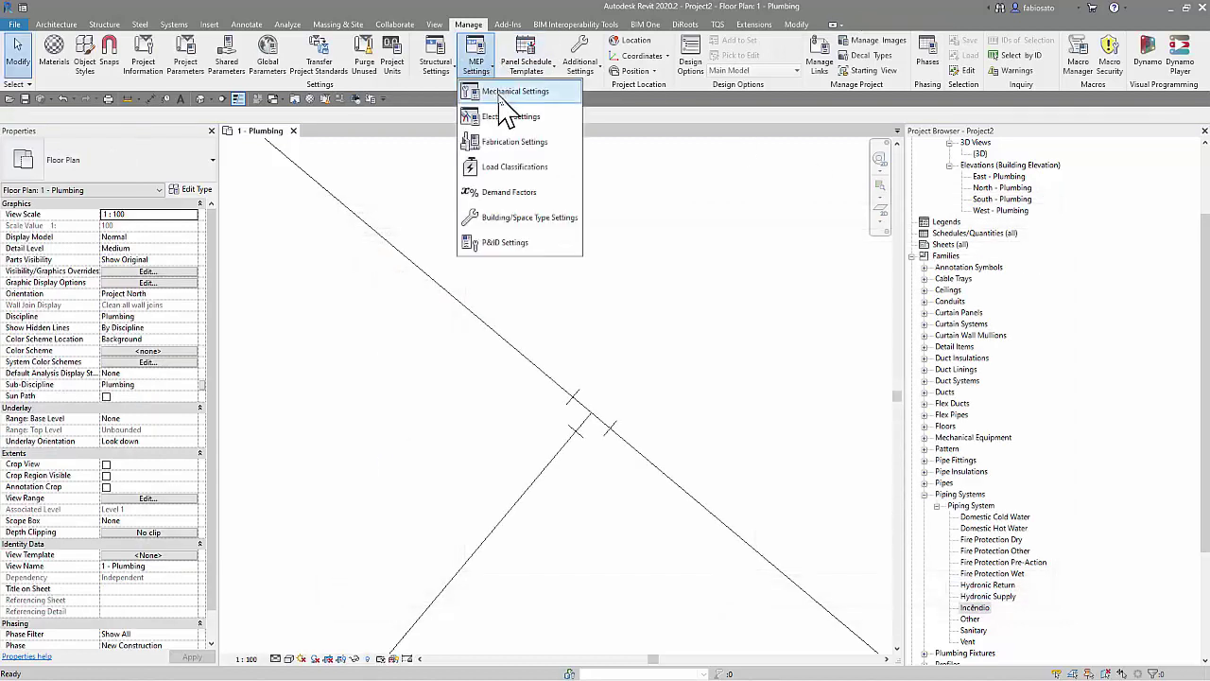
pyautogui.click(501, 90)
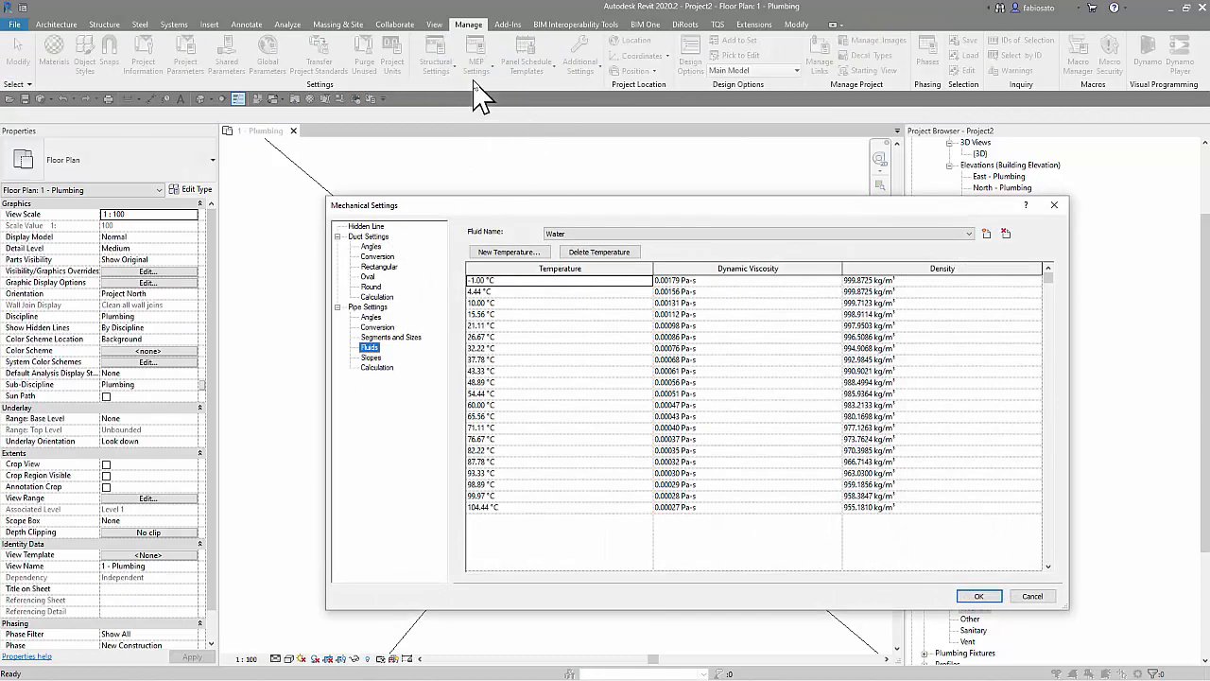
pyautogui.click(371, 308)
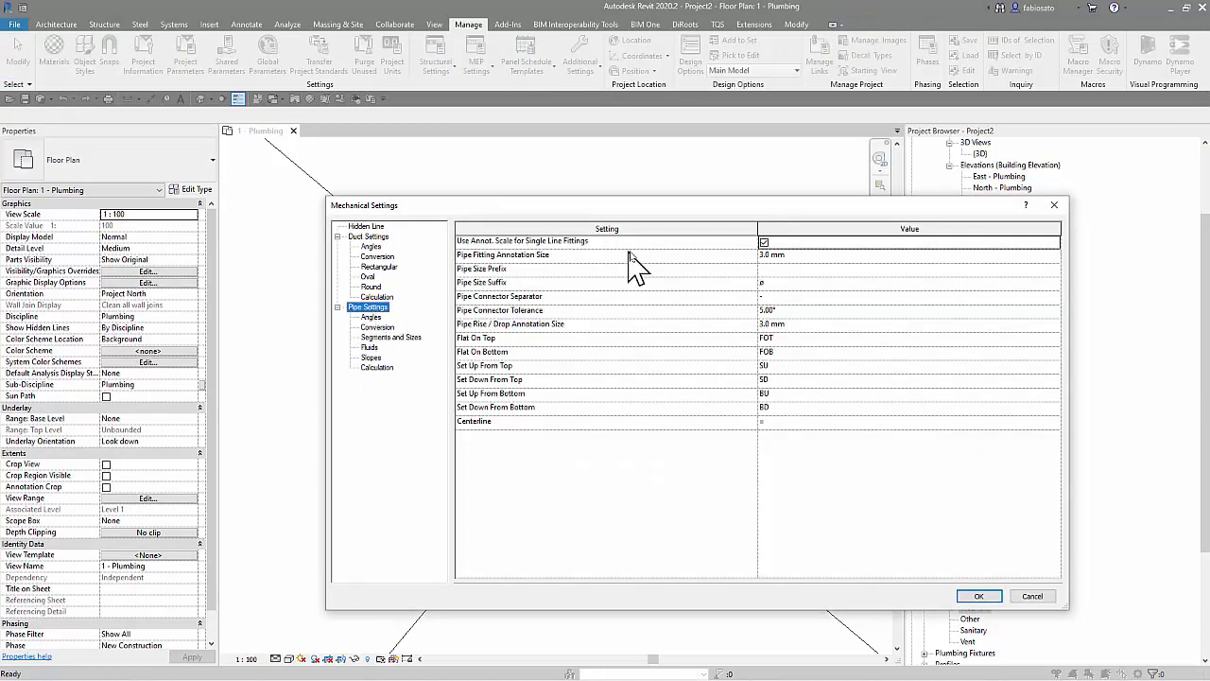
pyautogui.click(764, 242)
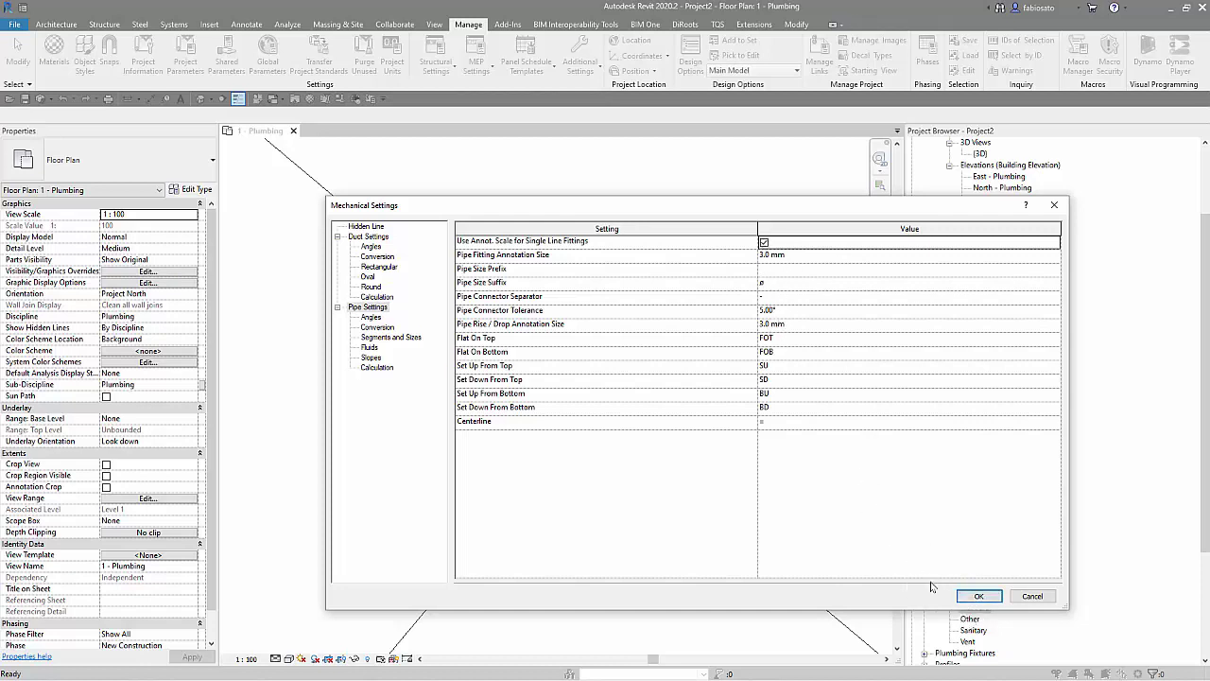
pyautogui.click(957, 596)
# - Select the entire connected pipe network with Tab and change its diameter from 90 mm to 200 mm
pyautogui.scroll(-2, 540, 500)
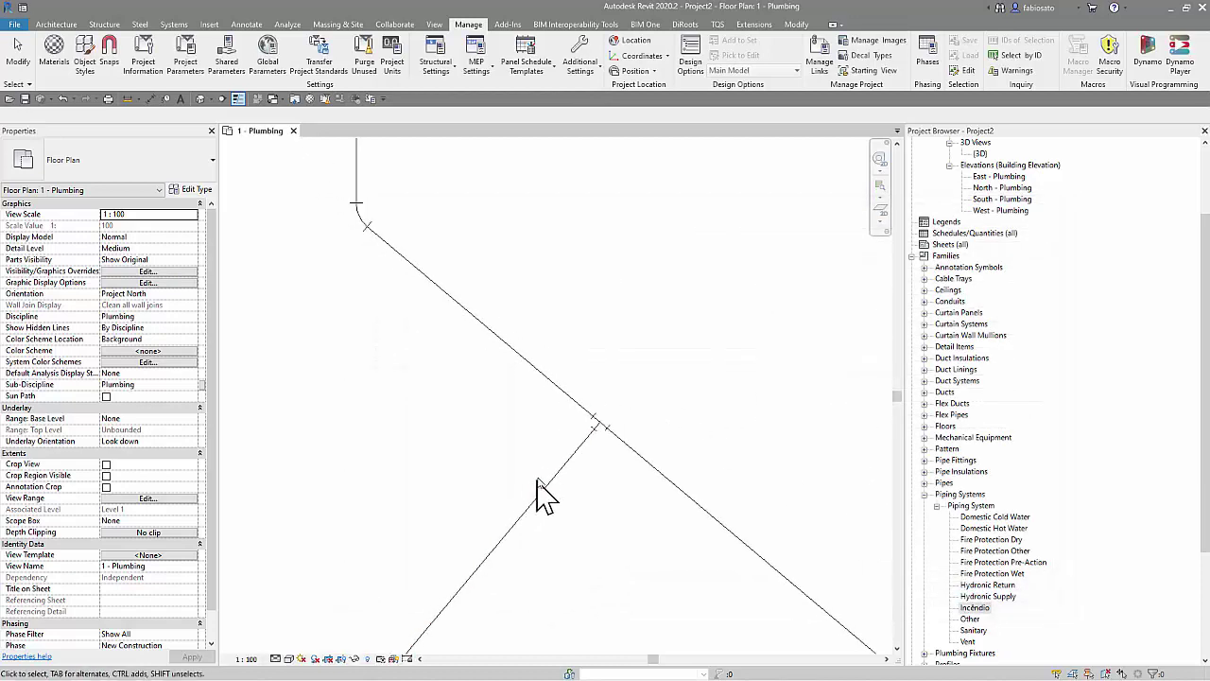
pyautogui.scroll(-1, 544, 487)
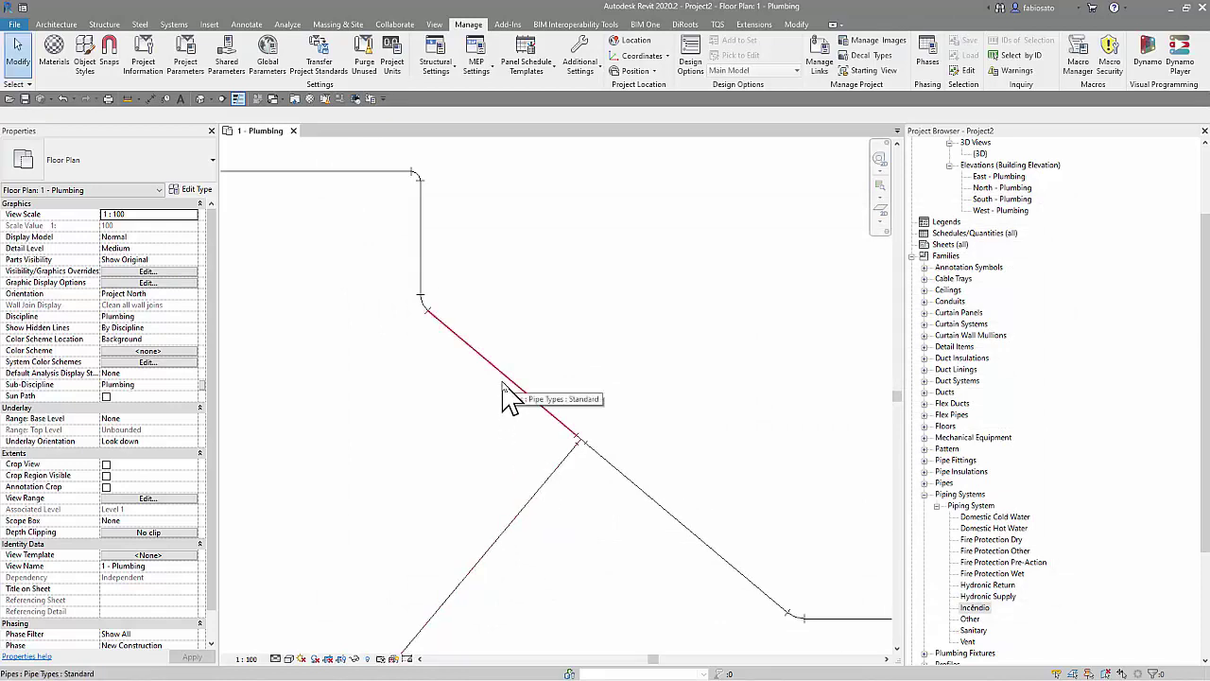
pyautogui.press('Tab')
pyautogui.press('Tab')
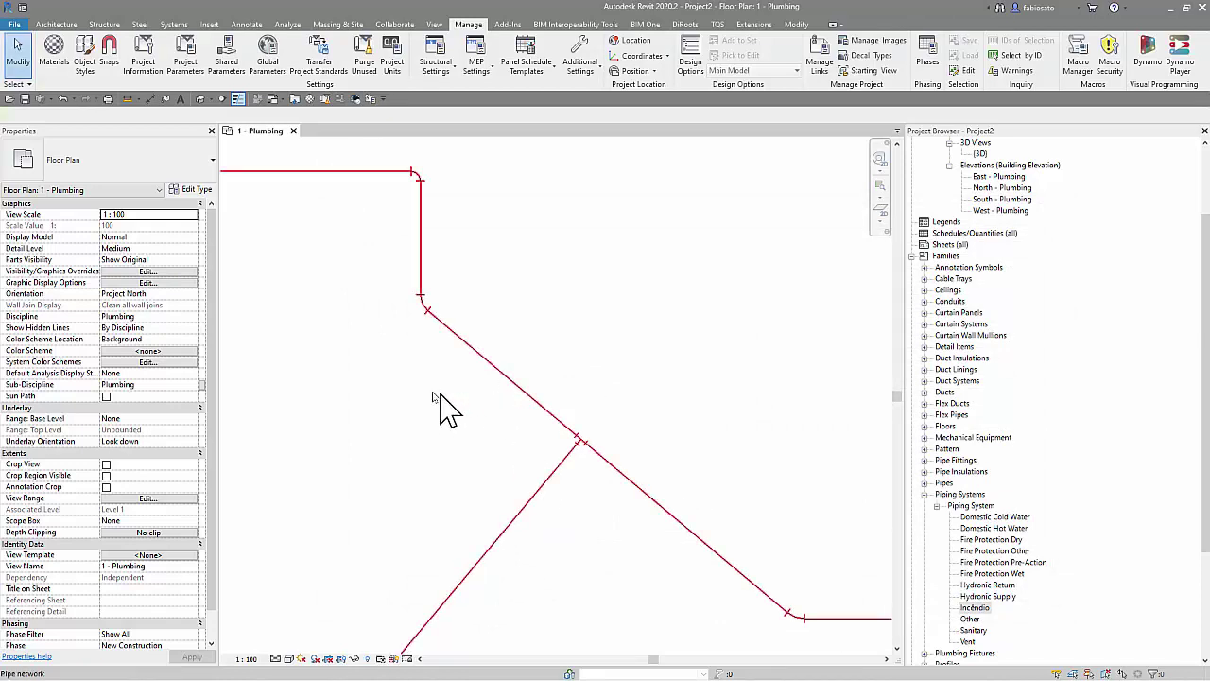
pyautogui.click(440, 397)
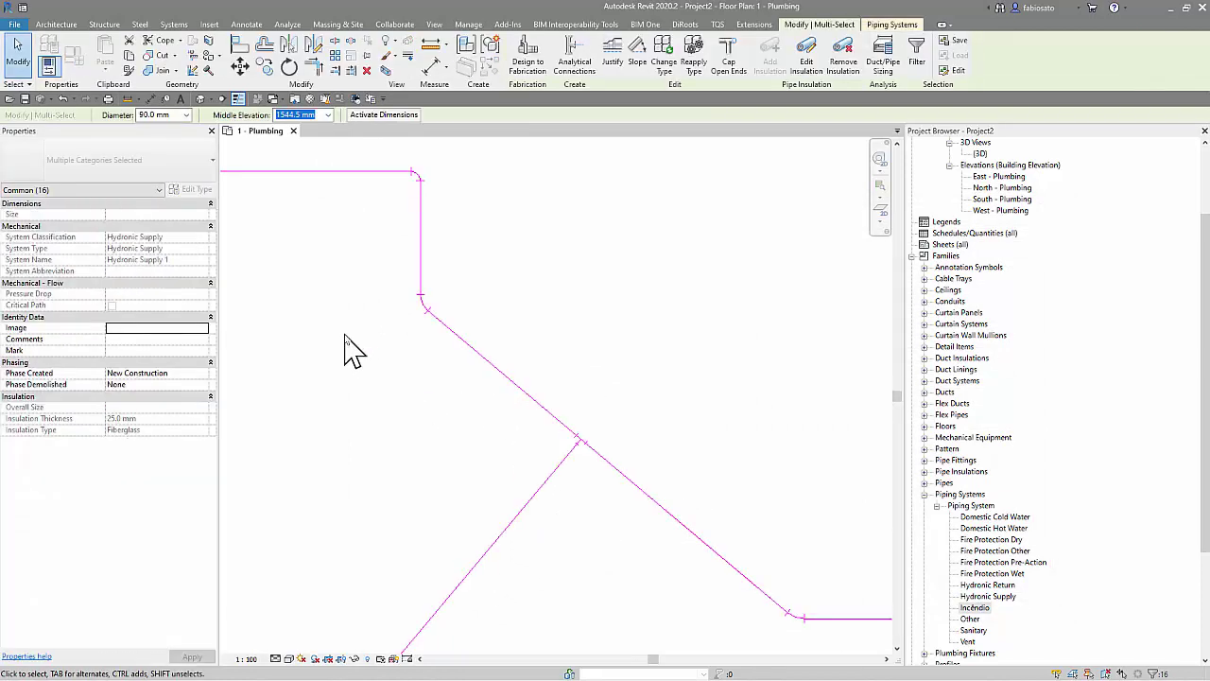
pyautogui.click(187, 116)
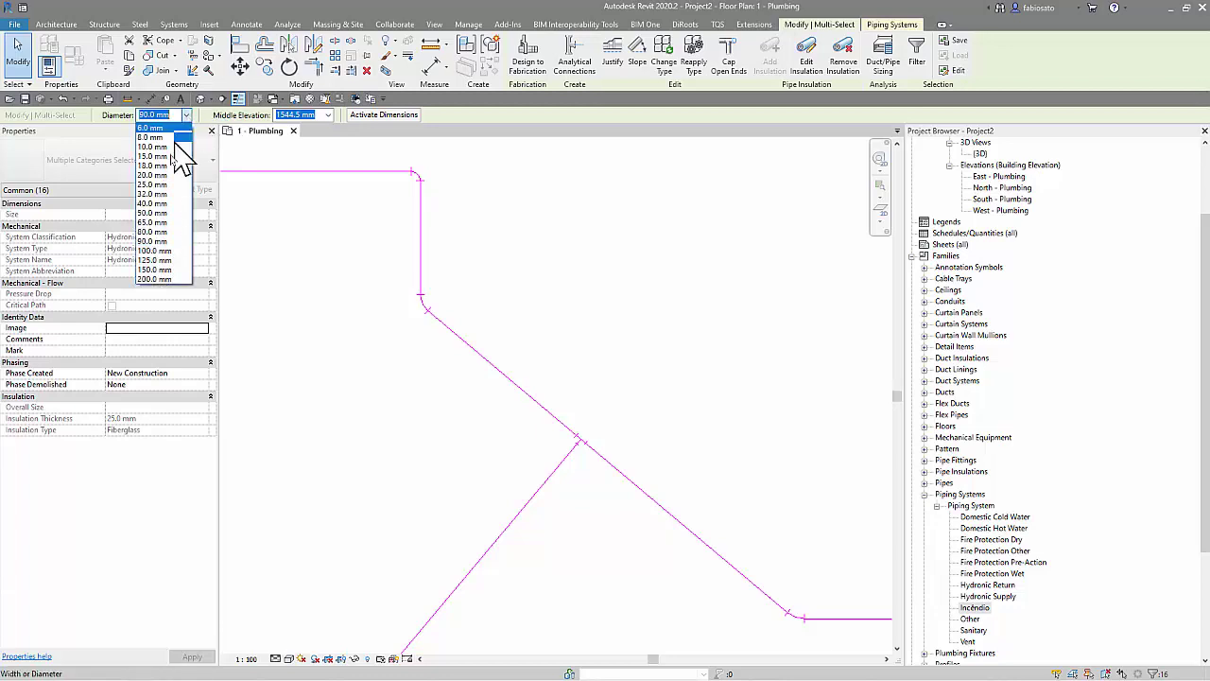
pyautogui.click(159, 280)
pyautogui.click(378, 393)
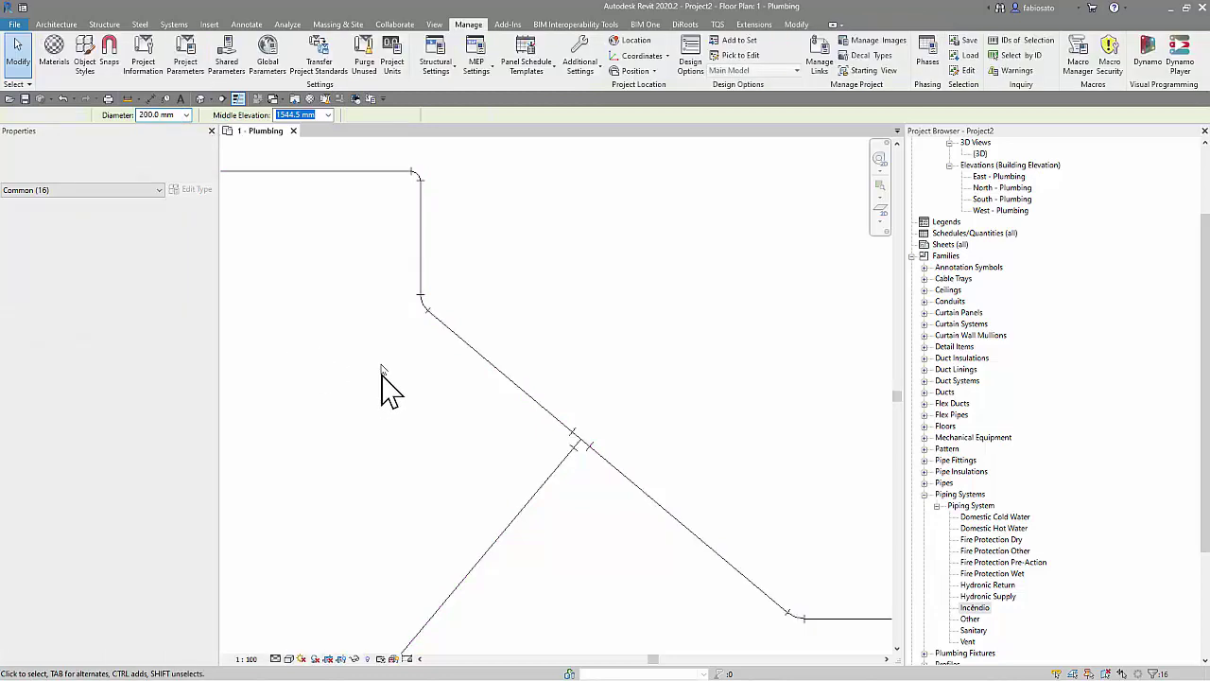
pyautogui.scroll(2, 421, 321)
# - Select the welded elbow and verify it uses annotation scale in Properties
pyautogui.click(423, 350)
pyautogui.scroll(1, 422, 354)
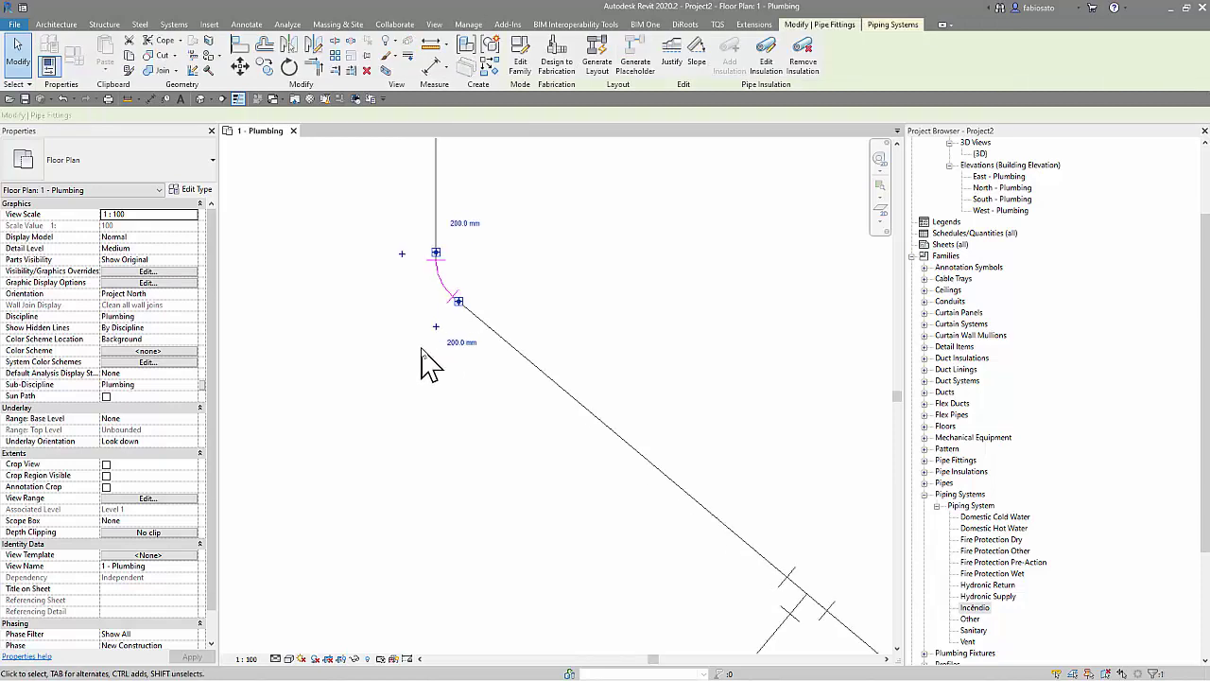
pyautogui.scroll(1, 425, 283)
pyautogui.scroll(1, 423, 287)
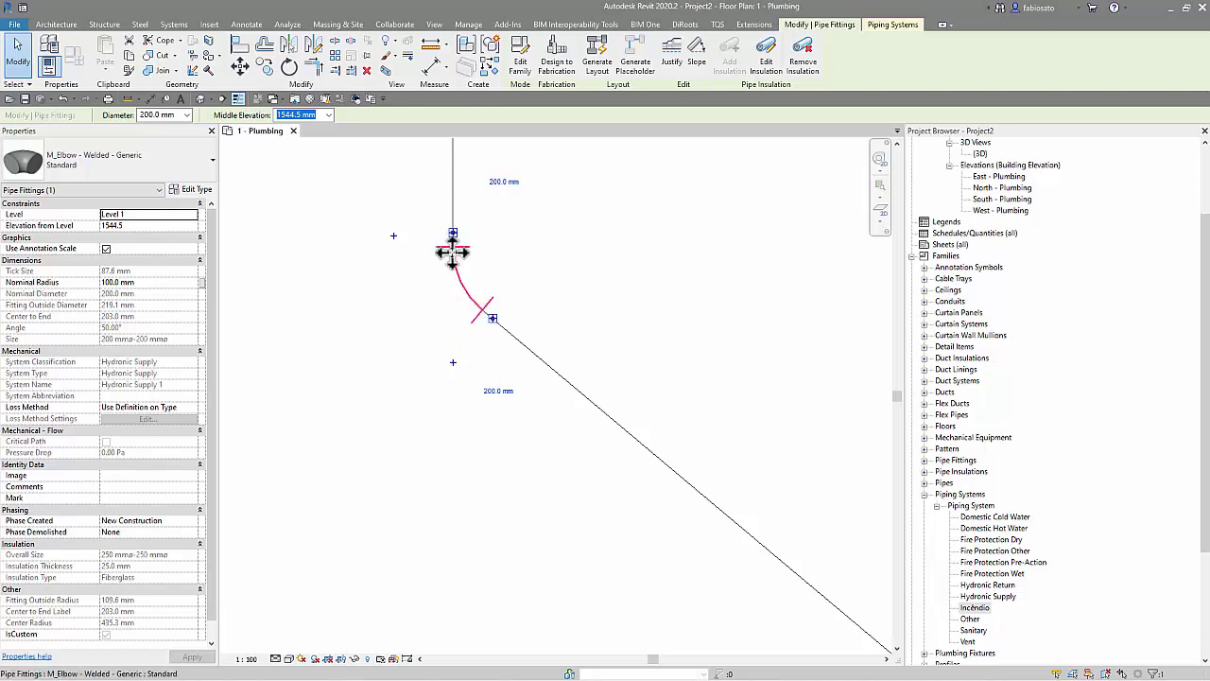
pyautogui.scroll(-2, 246, 200)
pyautogui.scroll(-1, 246, 200)
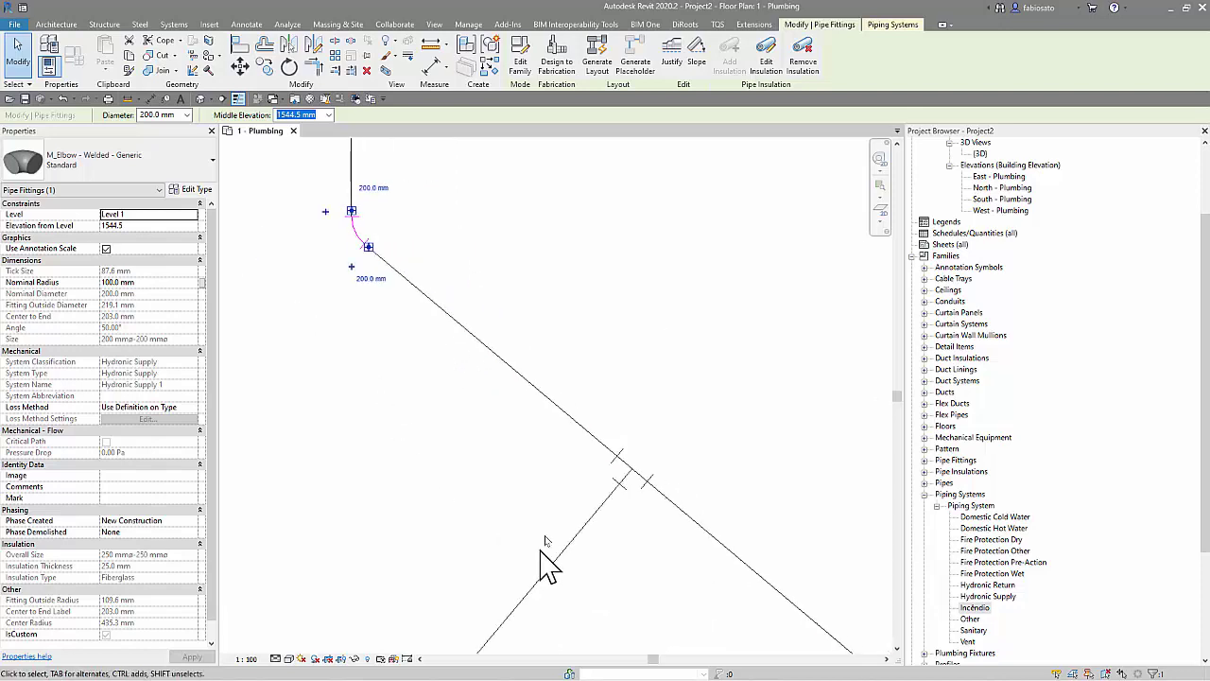
pyautogui.scroll(3, 609, 435)
# - Check the 200 mm tee, which does not use annotation scale, and pan along the pipe run
pyautogui.click(610, 430)
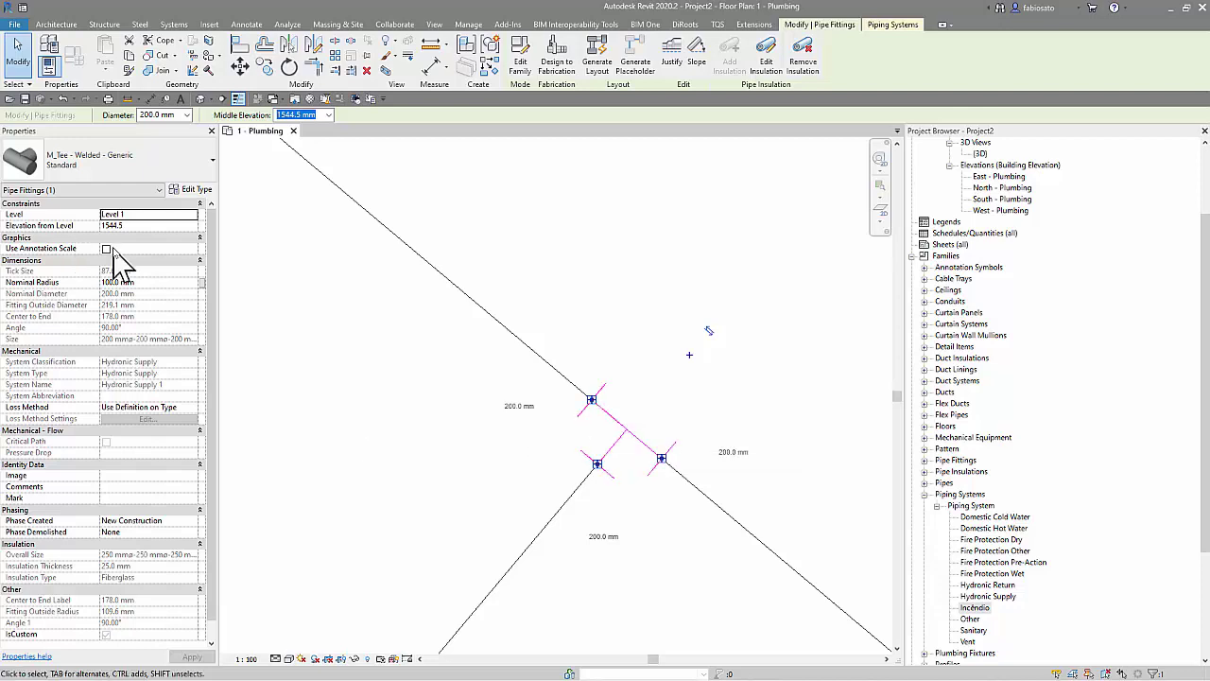
pyautogui.scroll(-2, 321, 378)
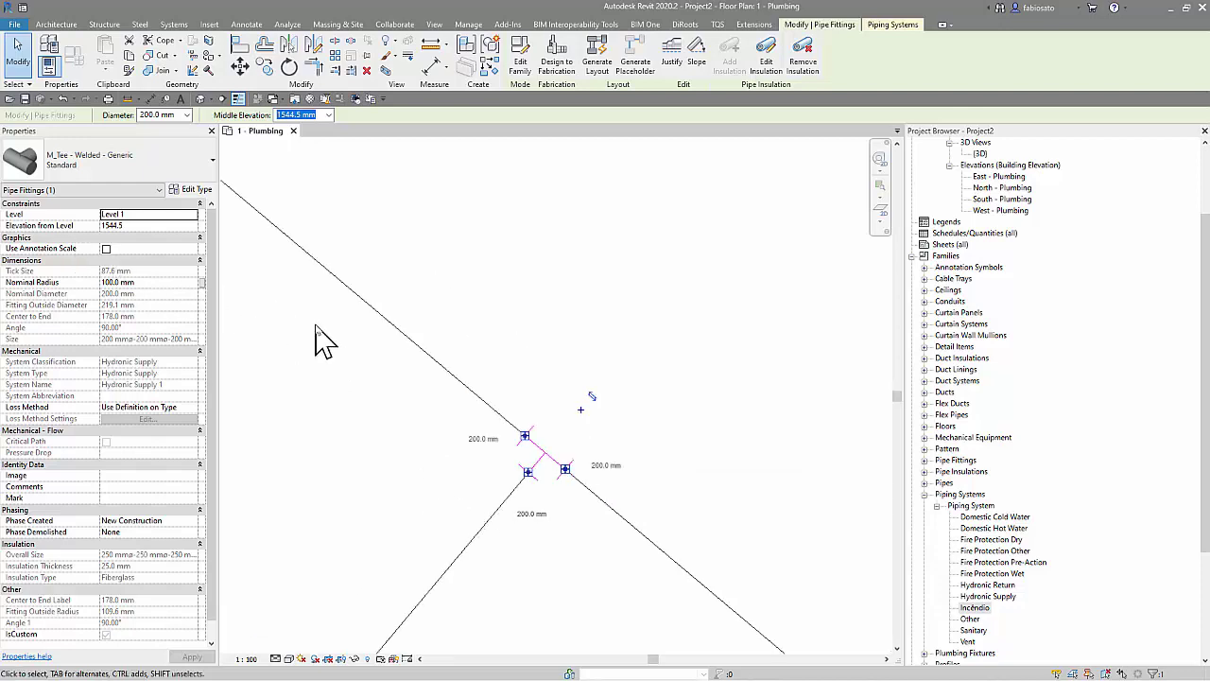
pyautogui.scroll(-2, 346, 337)
pyautogui.moveTo(346, 338); pyautogui.dragTo(608, 346, button='middle')
pyautogui.scroll(-1, 251, 283)
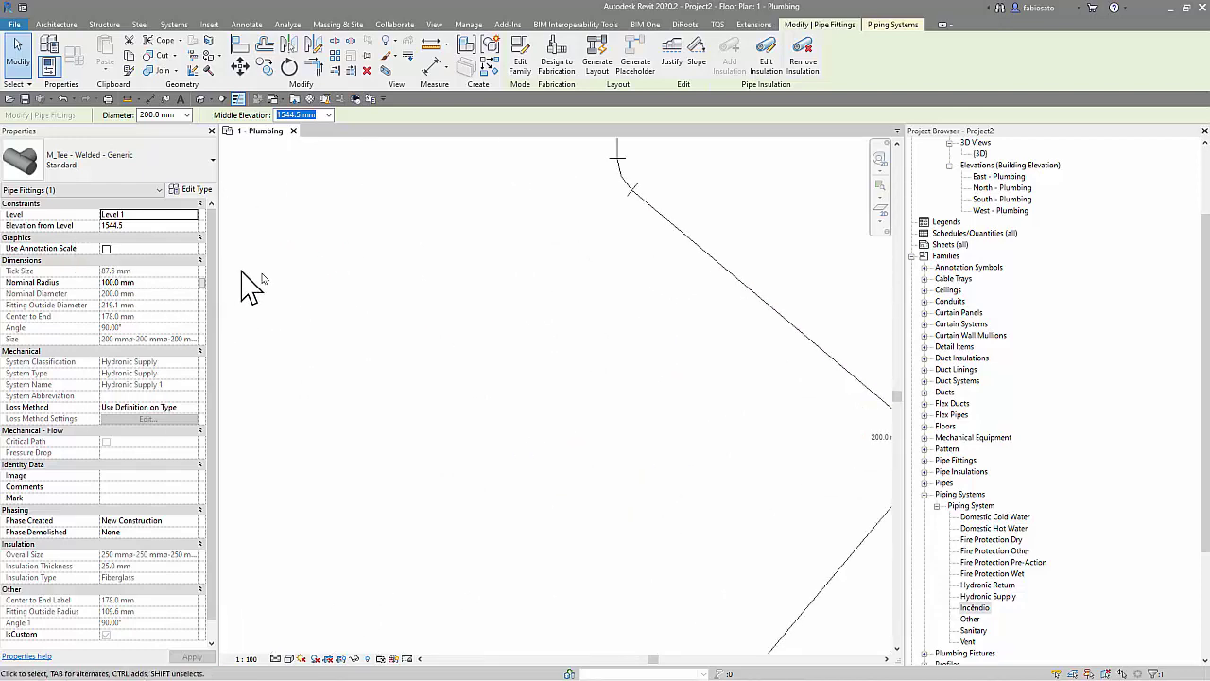
pyautogui.scroll(-1, 293, 407)
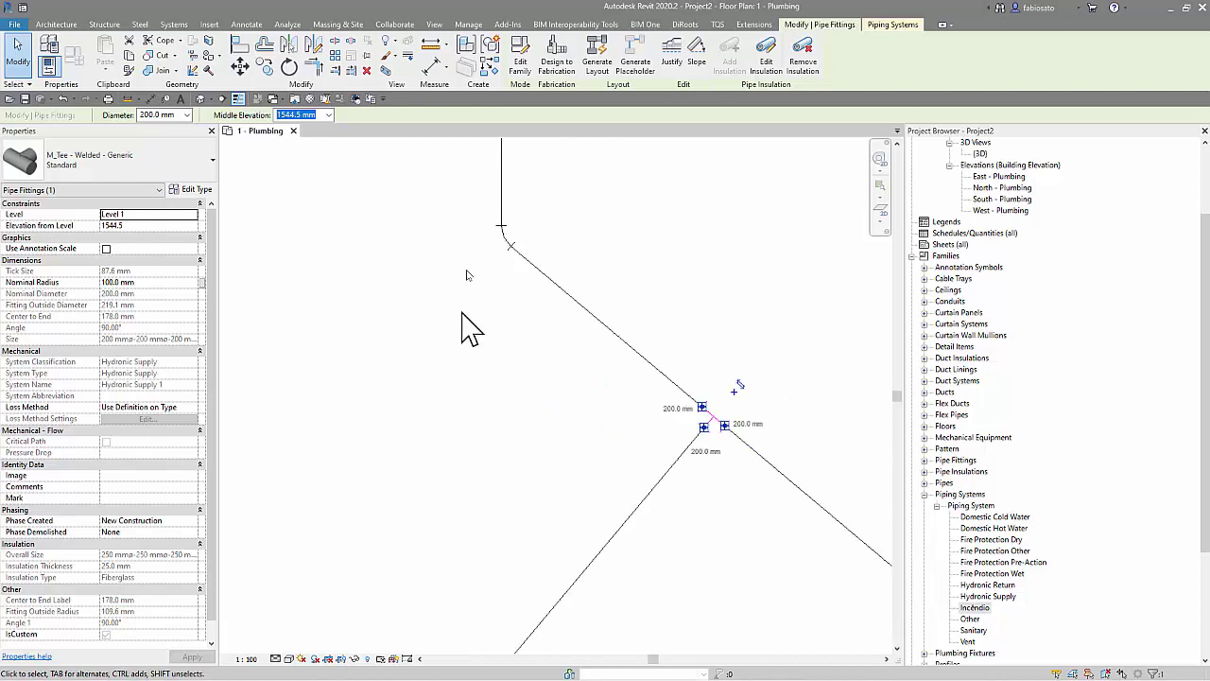
pyautogui.scroll(1, 503, 237)
pyautogui.scroll(1, 505, 236)
pyautogui.scroll(1, 473, 453)
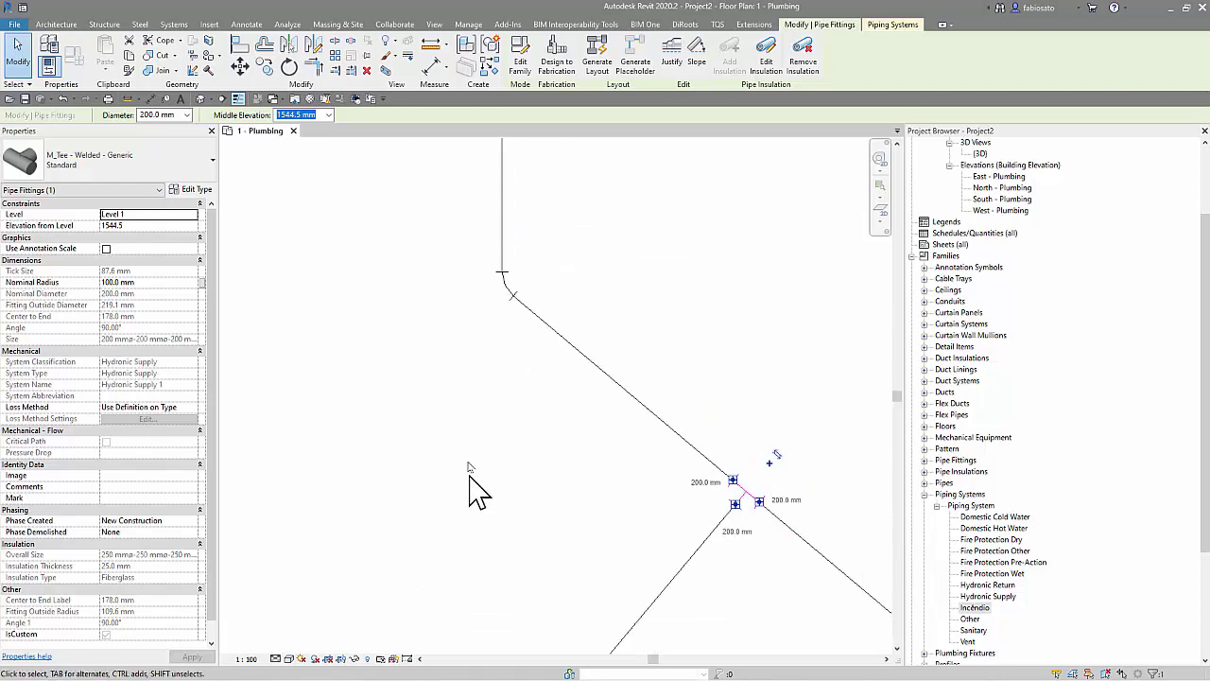
pyautogui.moveTo(470, 486); pyautogui.dragTo(494, 647, button='middle')
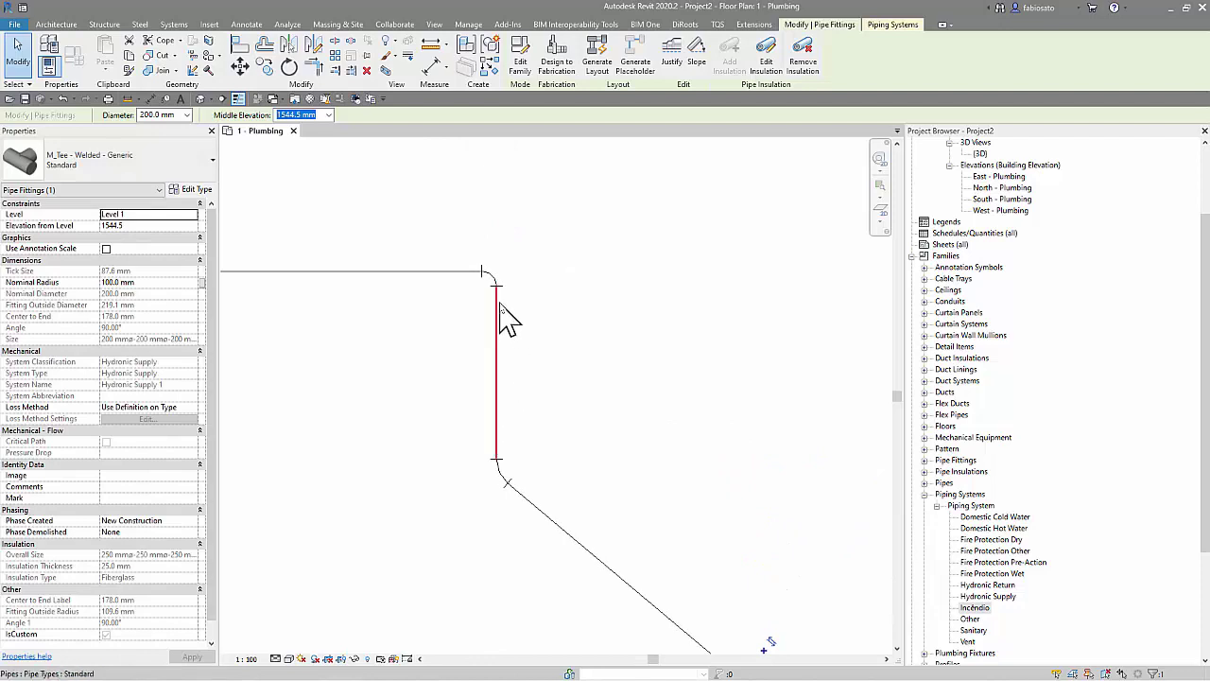